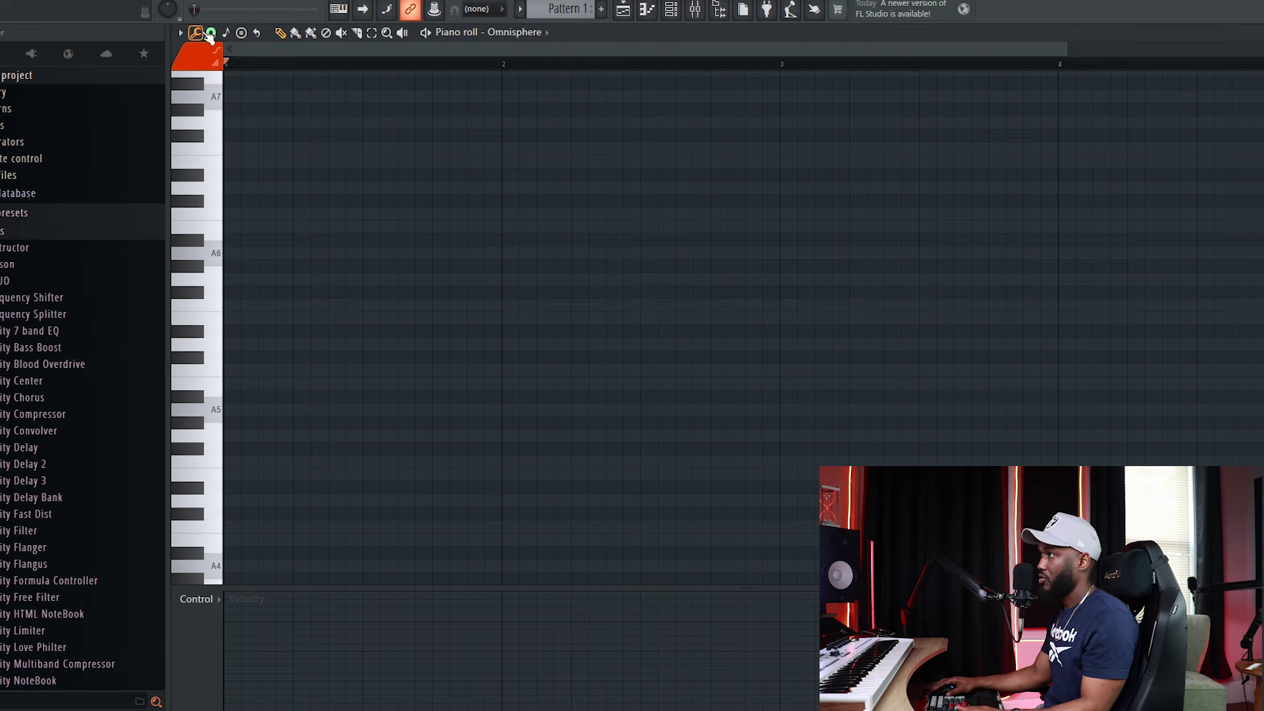
- Set the piano roll scale highlighting to root note C with the Minor Natural (Aeolian) scale
{"action": "left_click", "coordinate": [181, 32]}
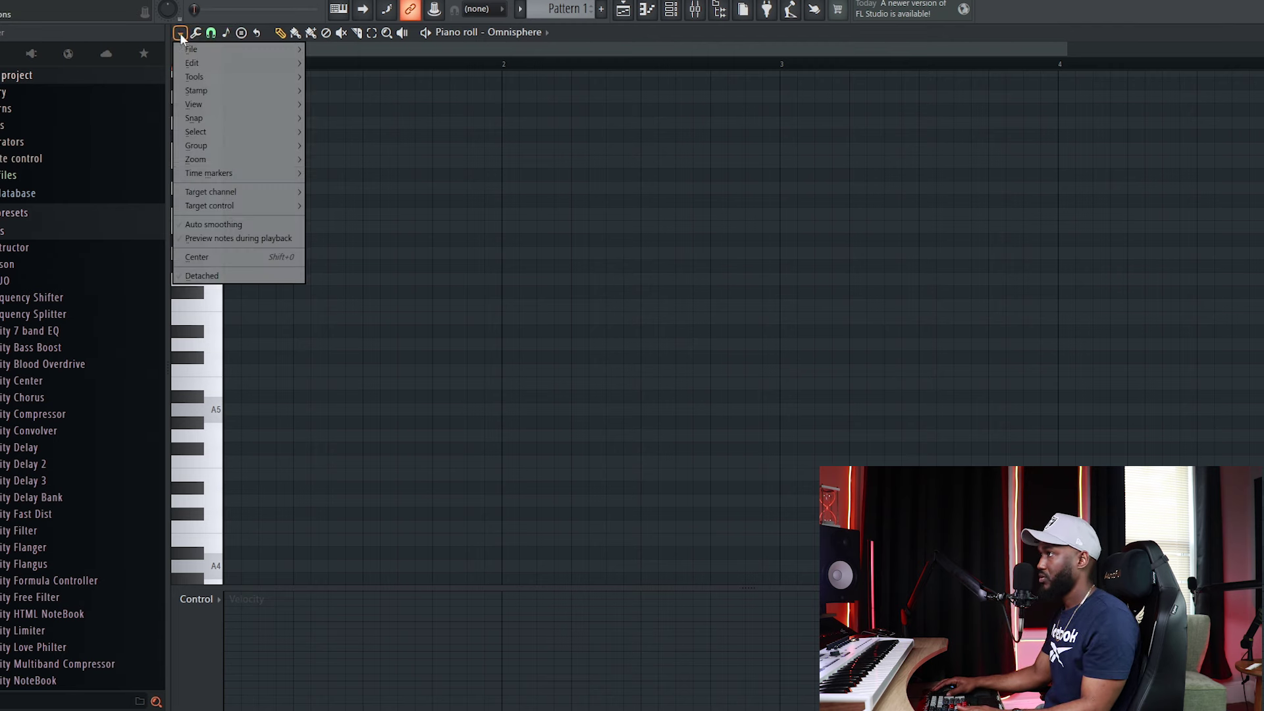
{"action": "mouse_move", "coordinate": [278, 108]}
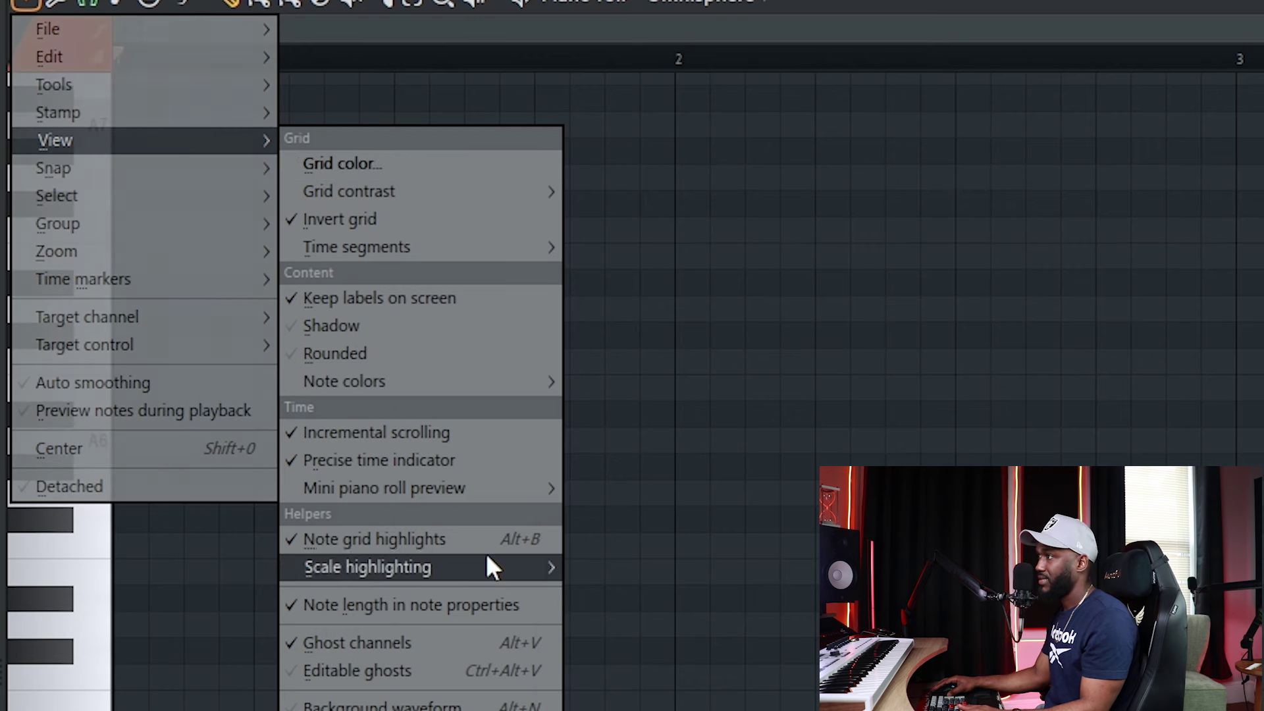
{"action": "mouse_move", "coordinate": [487, 565]}
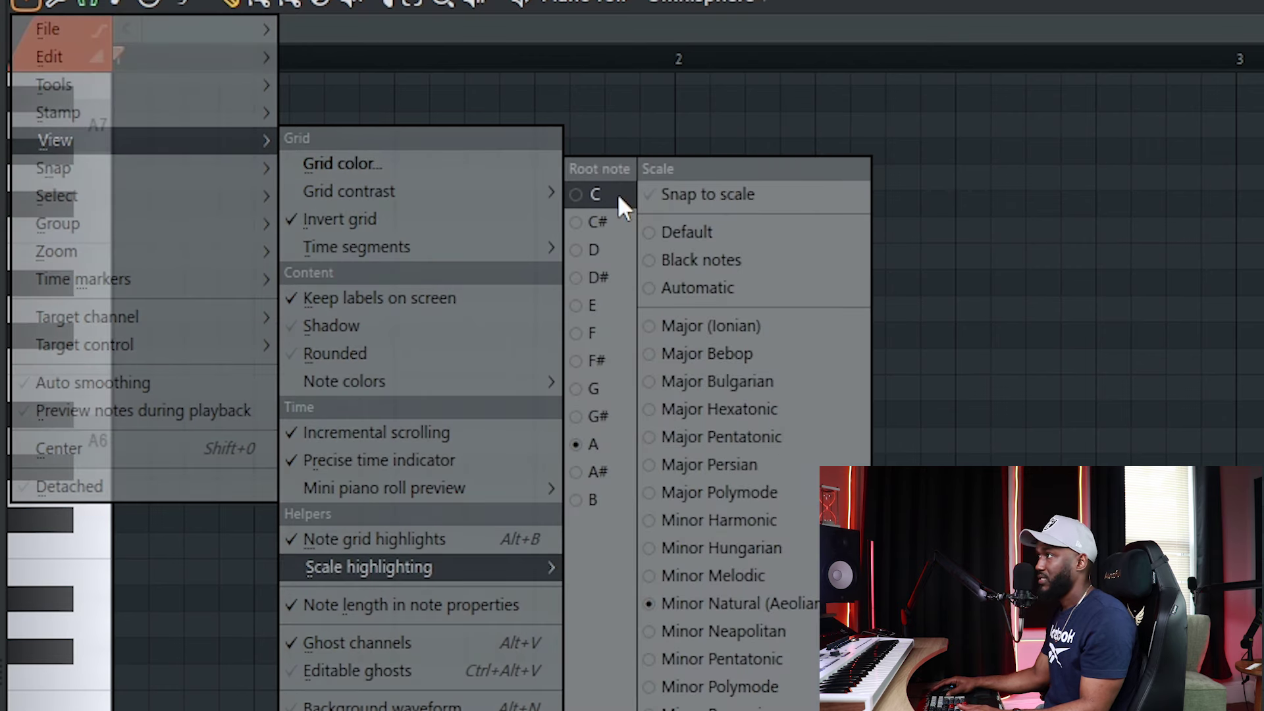
{"action": "left_click", "coordinate": [617, 193]}
{"action": "left_click", "coordinate": [736, 601]}
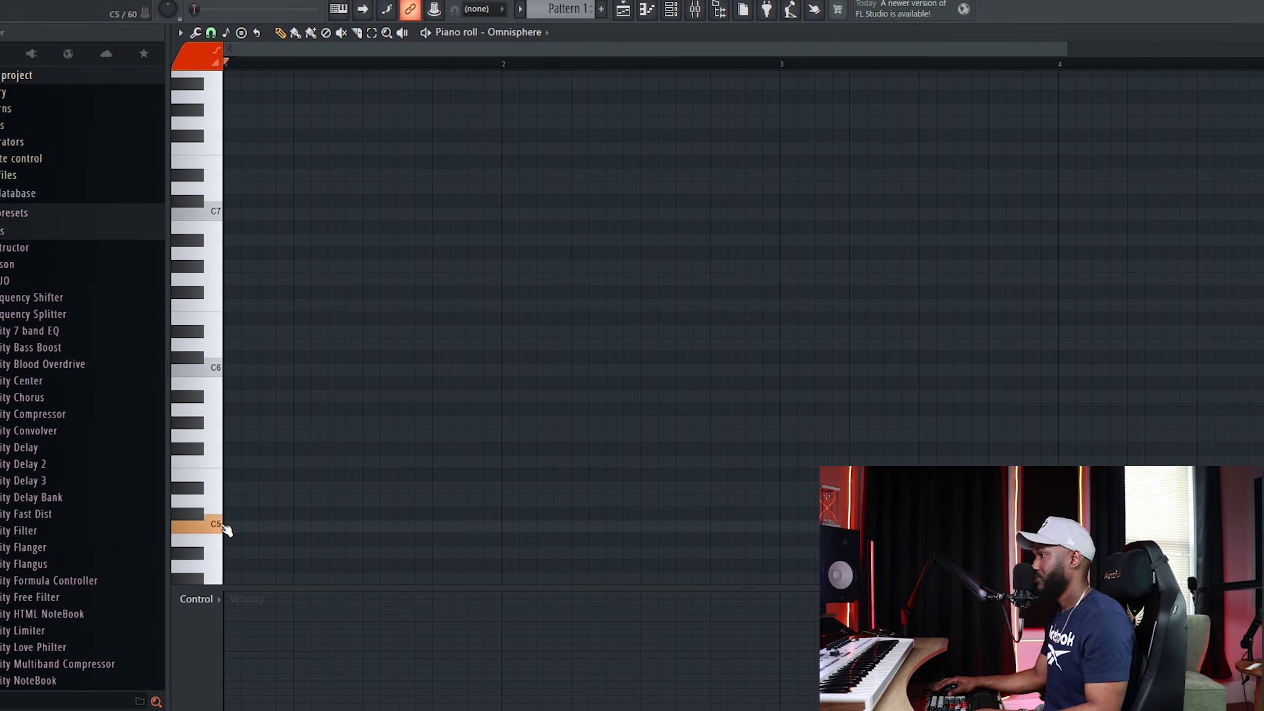
- Draw a half-bar chord of C5, D#5 and G5 at the start of bar 1
{"action": "scroll", "coordinate": [282, 431], "scroll_direction": "down", "scroll_amount": 4}
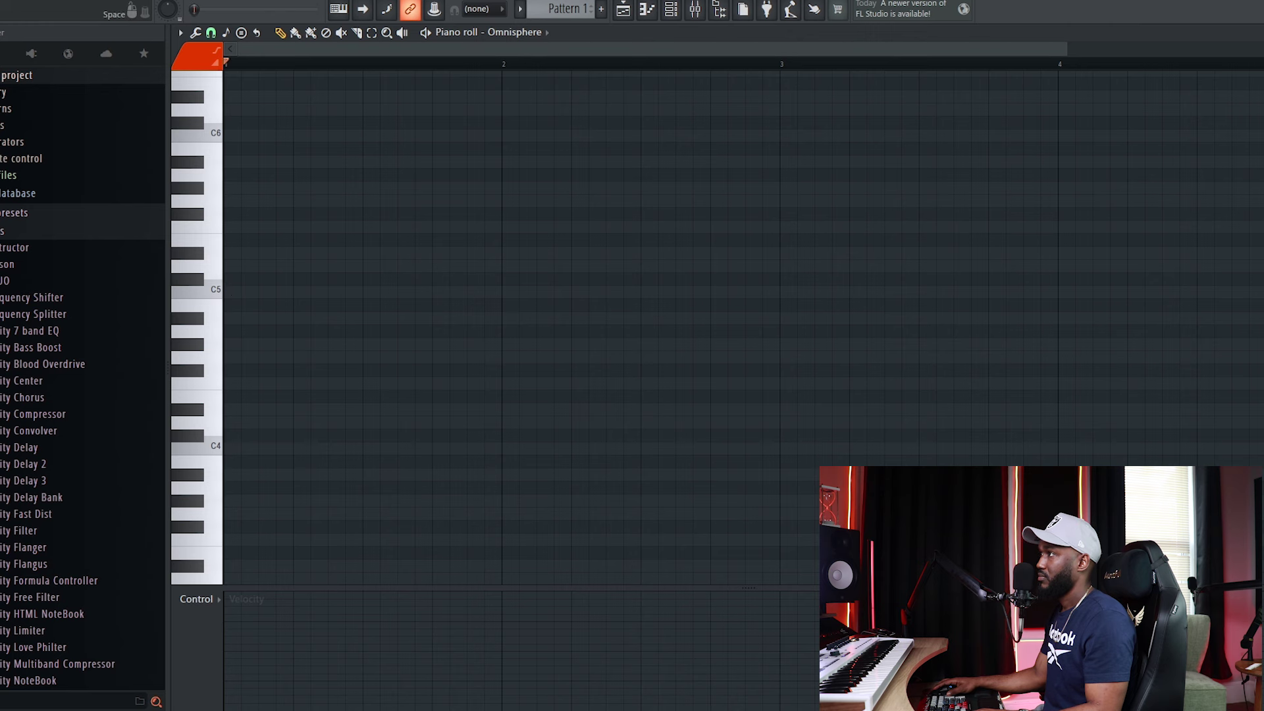
{"action": "left_click", "coordinate": [241, 294]}
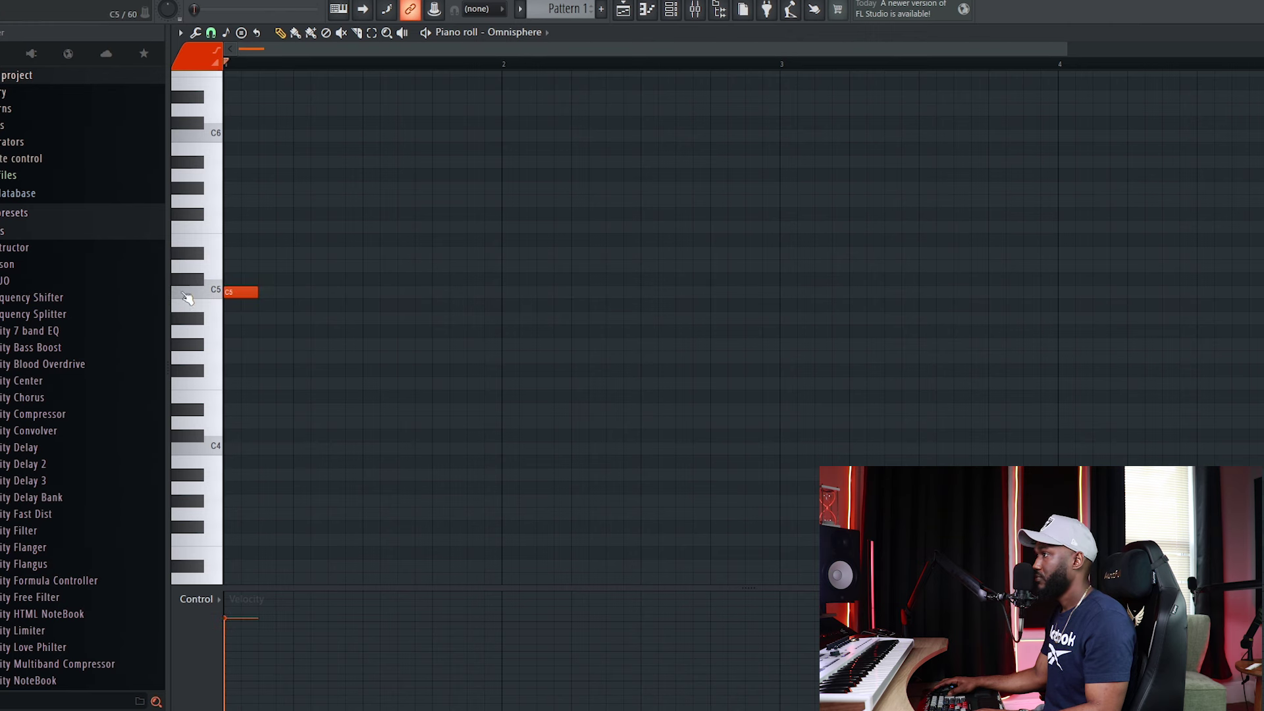
{"action": "left_click_drag", "start_coordinate": [256, 290], "coordinate": [361, 292]}
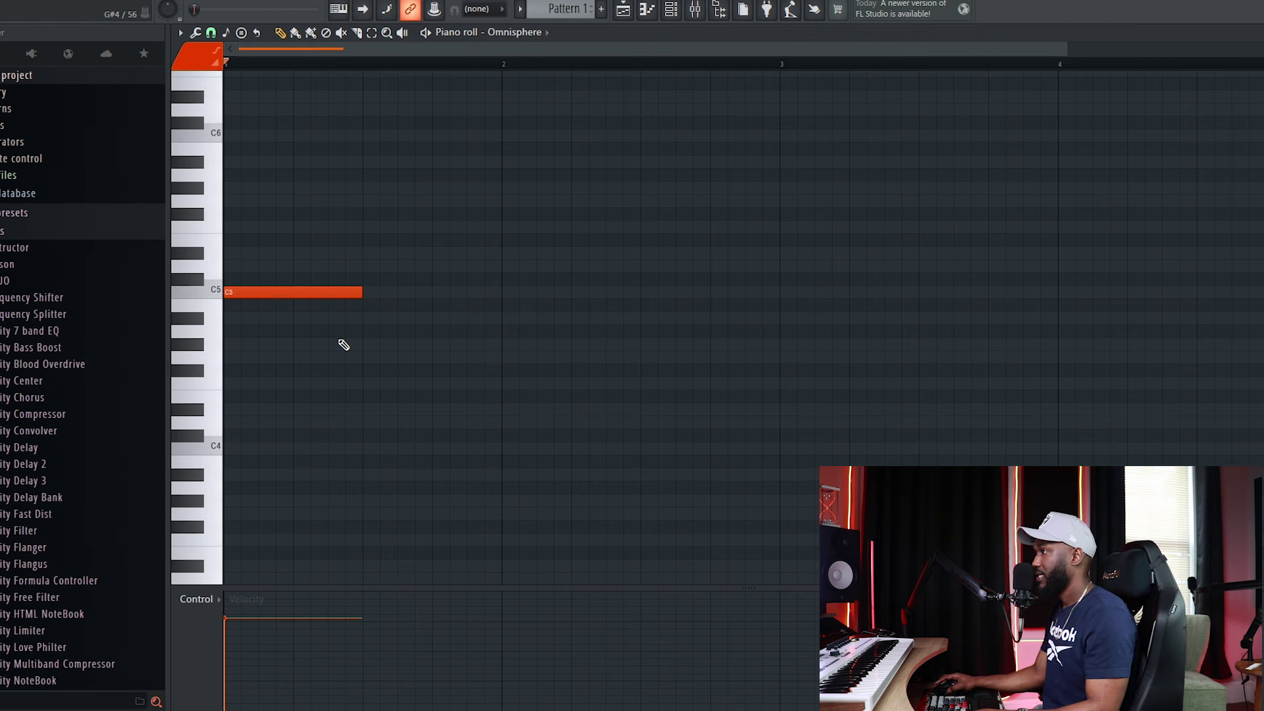
{"action": "scroll", "coordinate": [258, 313], "scroll_direction": "up", "scroll_amount": 1}
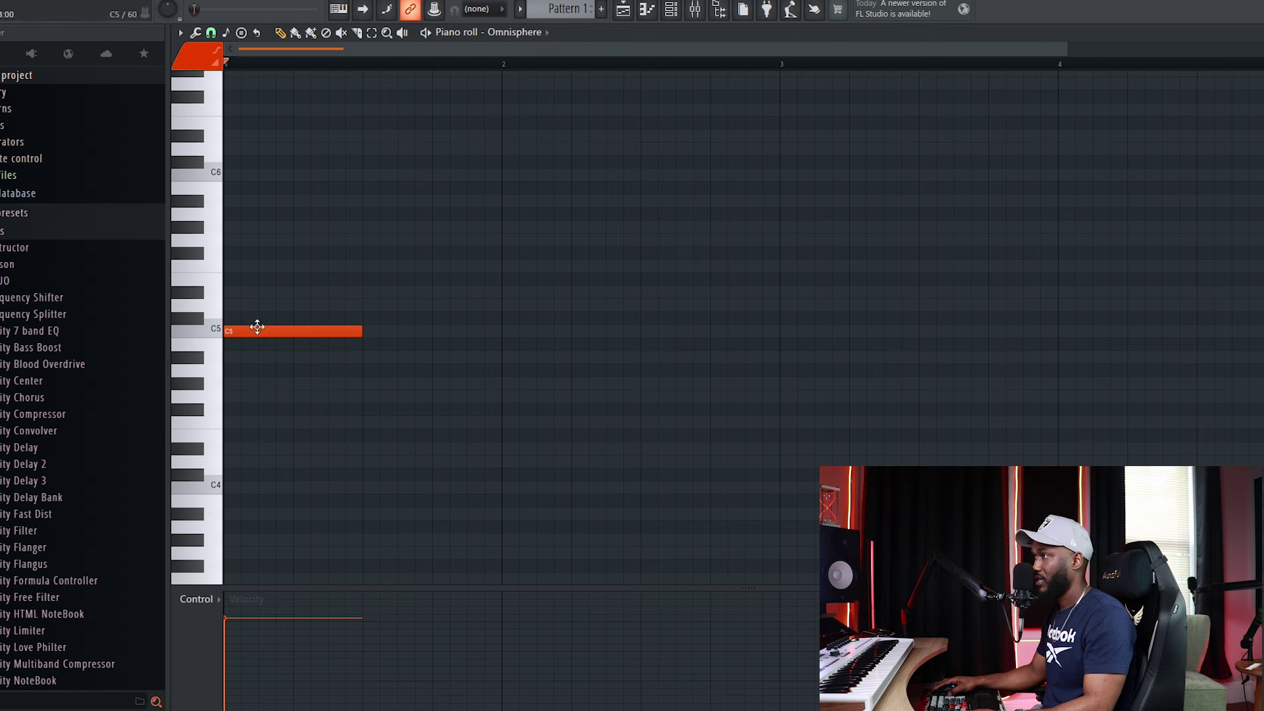
{"action": "left_click", "coordinate": [245, 292]}
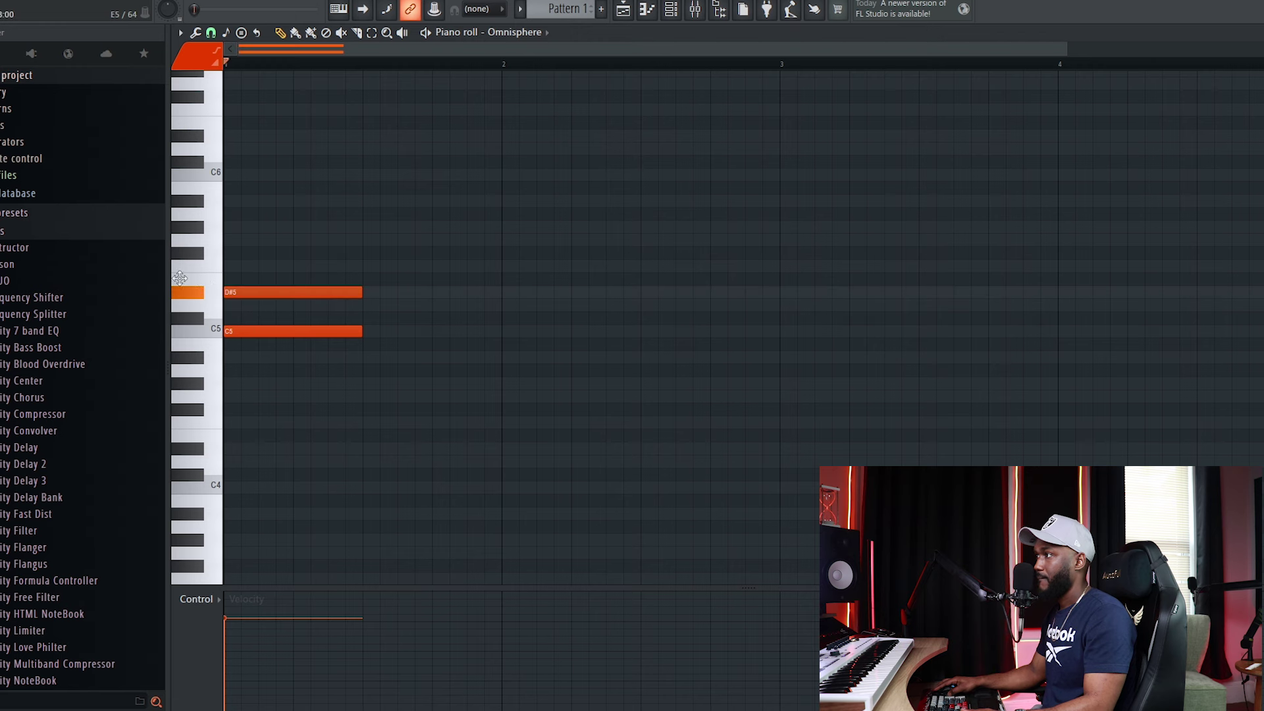
{"action": "left_click", "coordinate": [246, 239]}
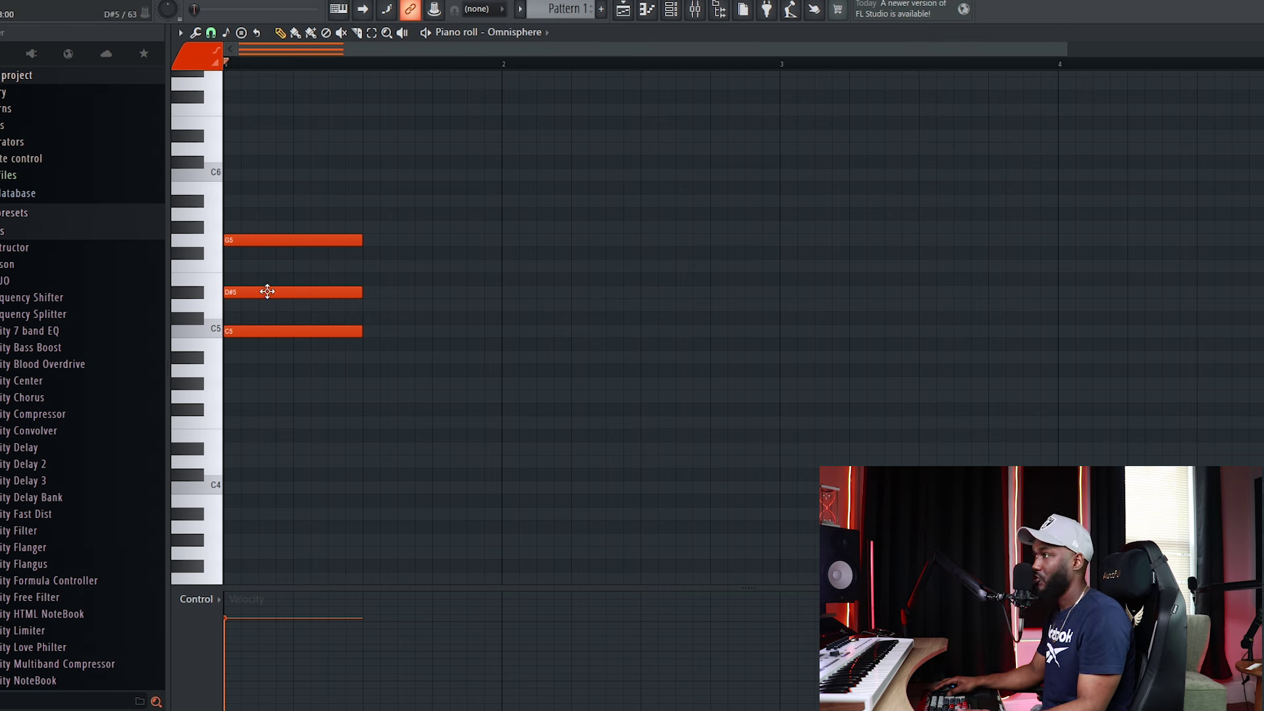
- Lower the chord's D#5 note to D5 and duplicate the chord into the second half of bar 1
{"action": "left_click_drag", "start_coordinate": [267, 291], "coordinate": [256, 304]}
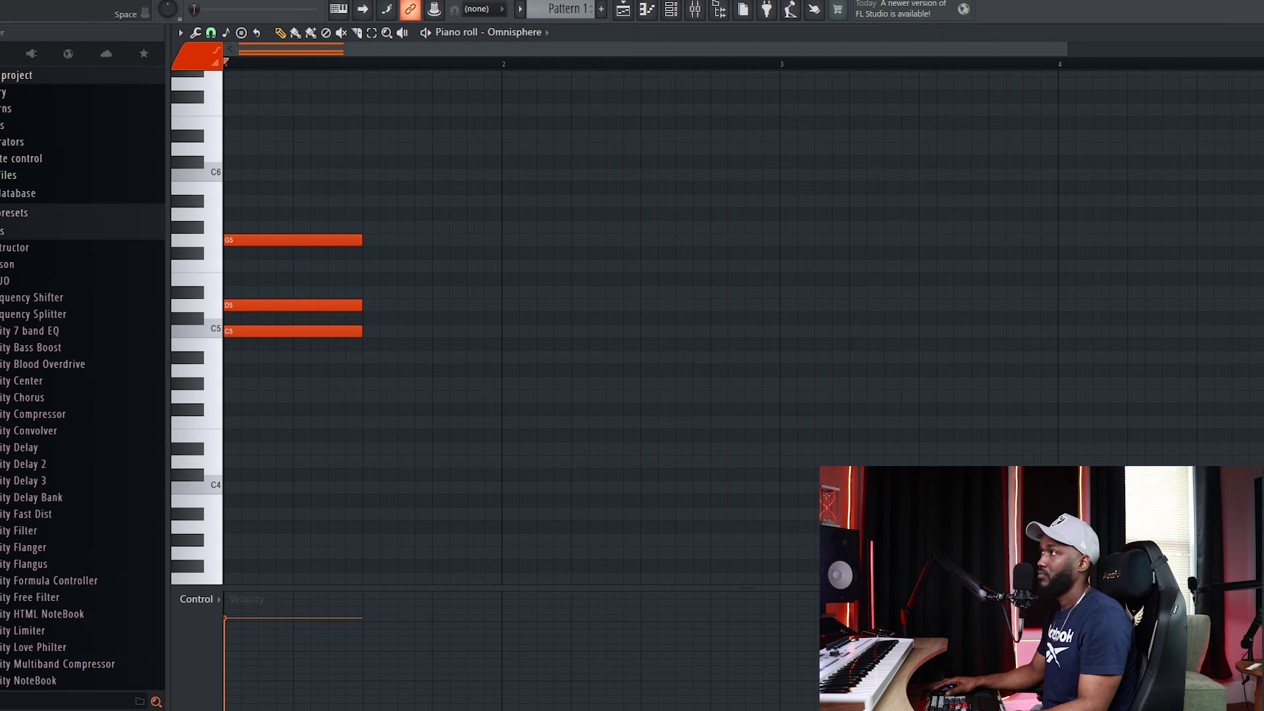
{"action": "key", "text": "space"}
{"action": "key", "text": "space"}
{"action": "key", "text": "ctrl+a"}
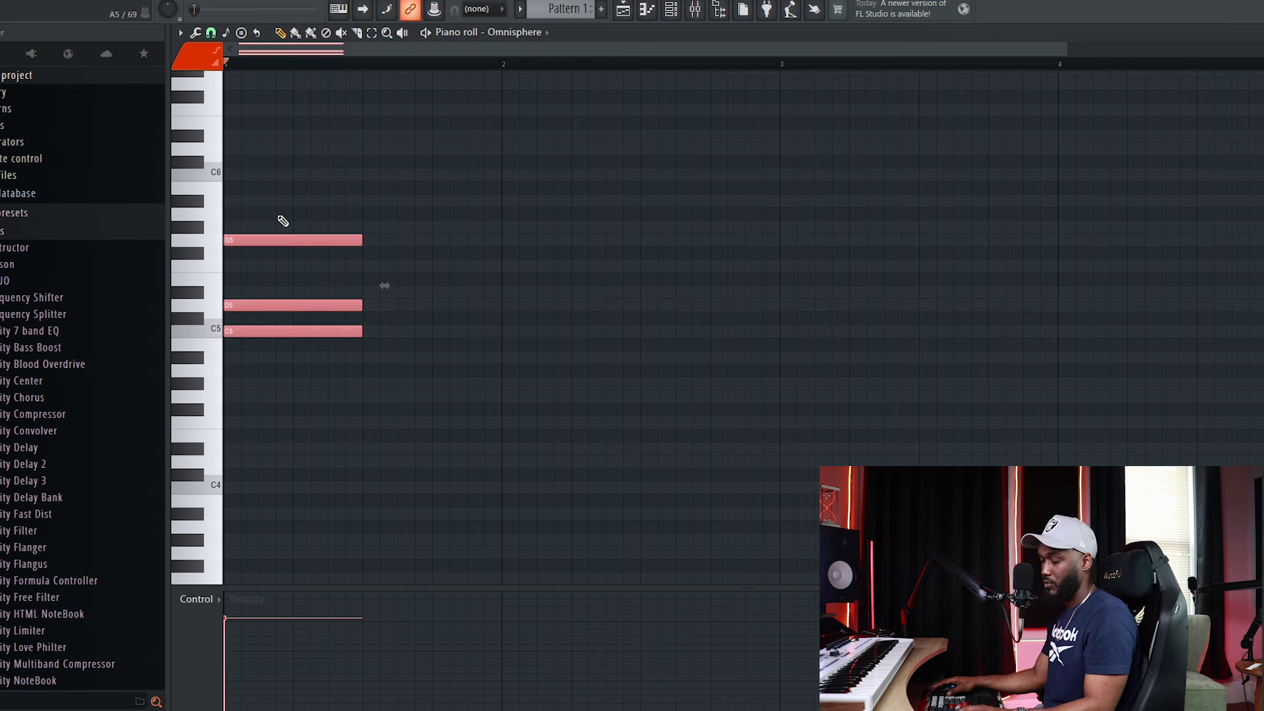
{"action": "key", "text": "ctrl+b"}
- Add a short C6 followed by a short D6 melody note above each of the two chords in bar 1
{"action": "scroll", "coordinate": [329, 211], "scroll_direction": "up", "scroll_amount": 3}
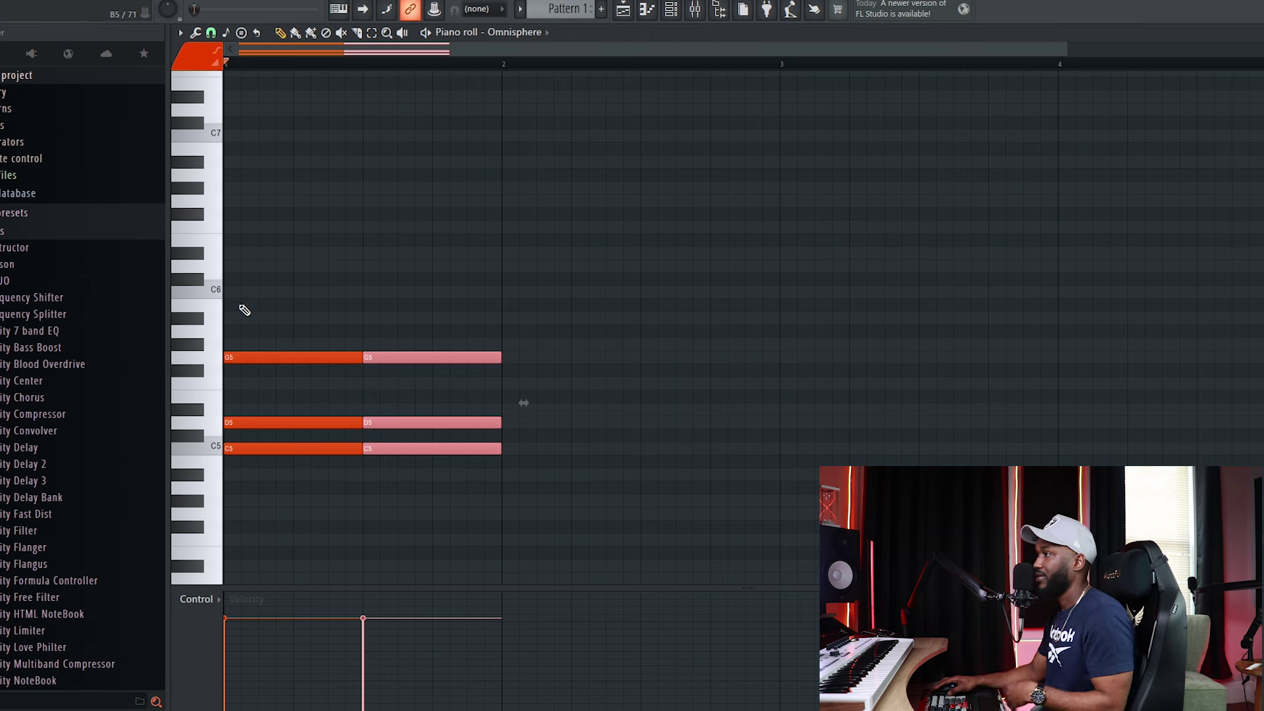
{"action": "left_click", "coordinate": [302, 312]}
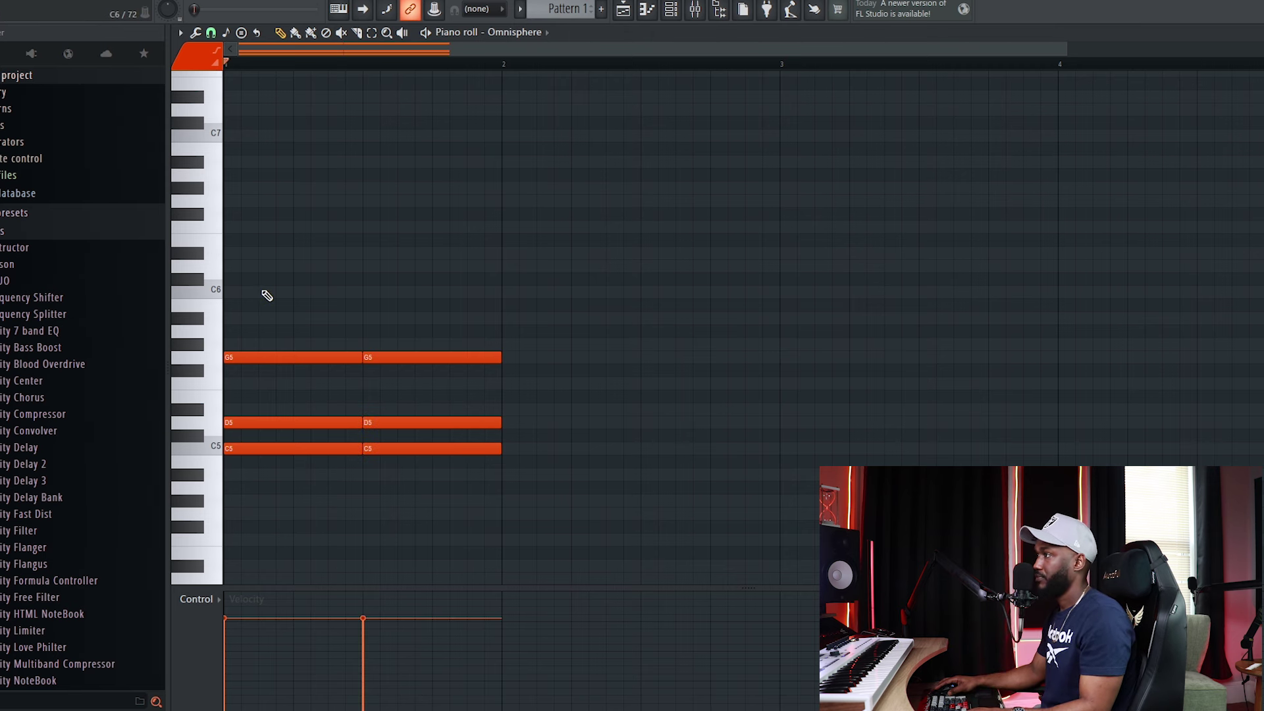
{"action": "left_click", "coordinate": [264, 292]}
{"action": "left_click", "coordinate": [297, 266]}
{"action": "key", "text": "space"}
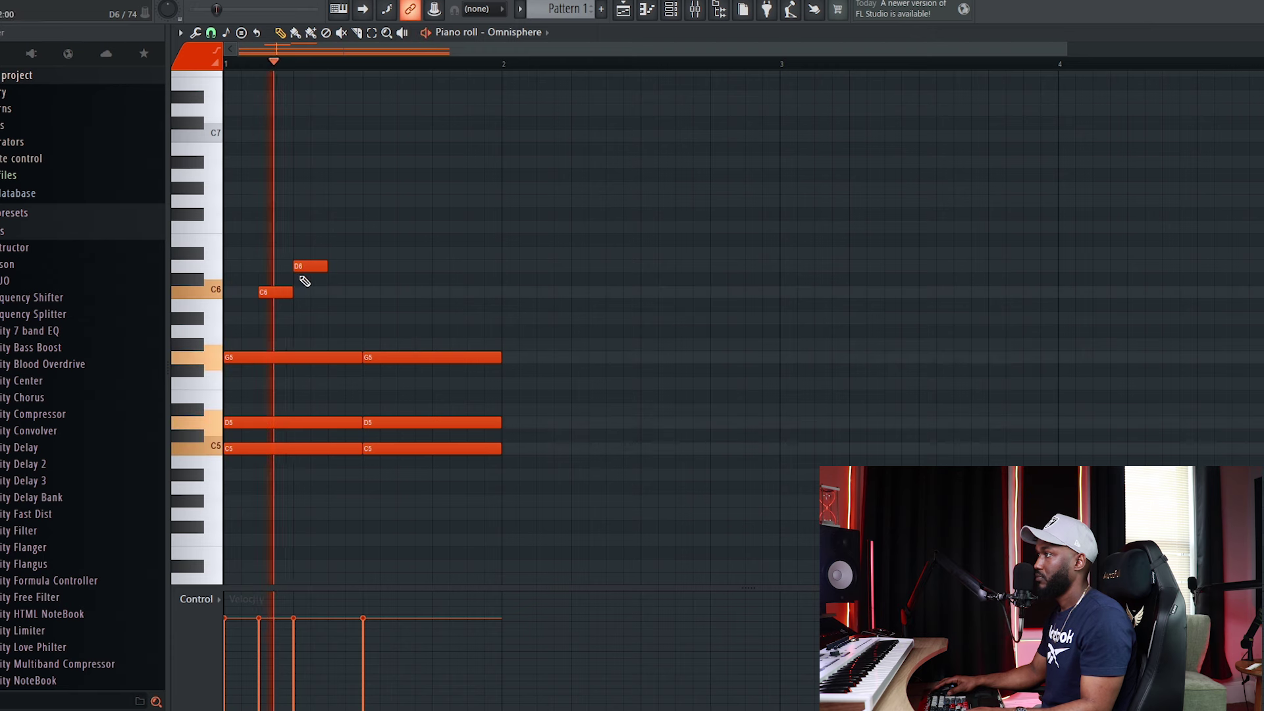
{"action": "key", "text": "space"}
{"action": "left_click", "coordinate": [401, 292]}
{"action": "left_click", "coordinate": [436, 266]}
- Duplicate the two bar 1 chords into bar 2, leaving out the melody notes
{"action": "left_click_drag", "start_coordinate": [541, 493], "coordinate": [572, 444]}
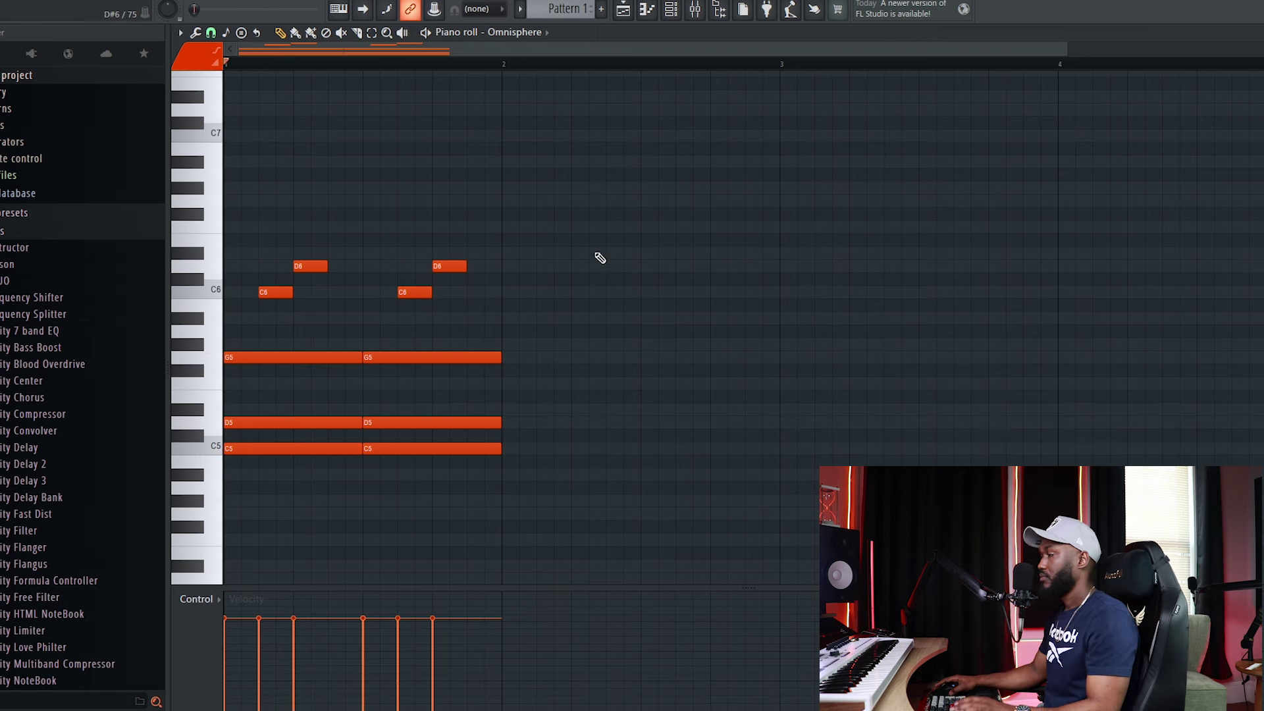
{"action": "left_click_drag", "start_coordinate": [542, 491], "coordinate": [322, 343]}
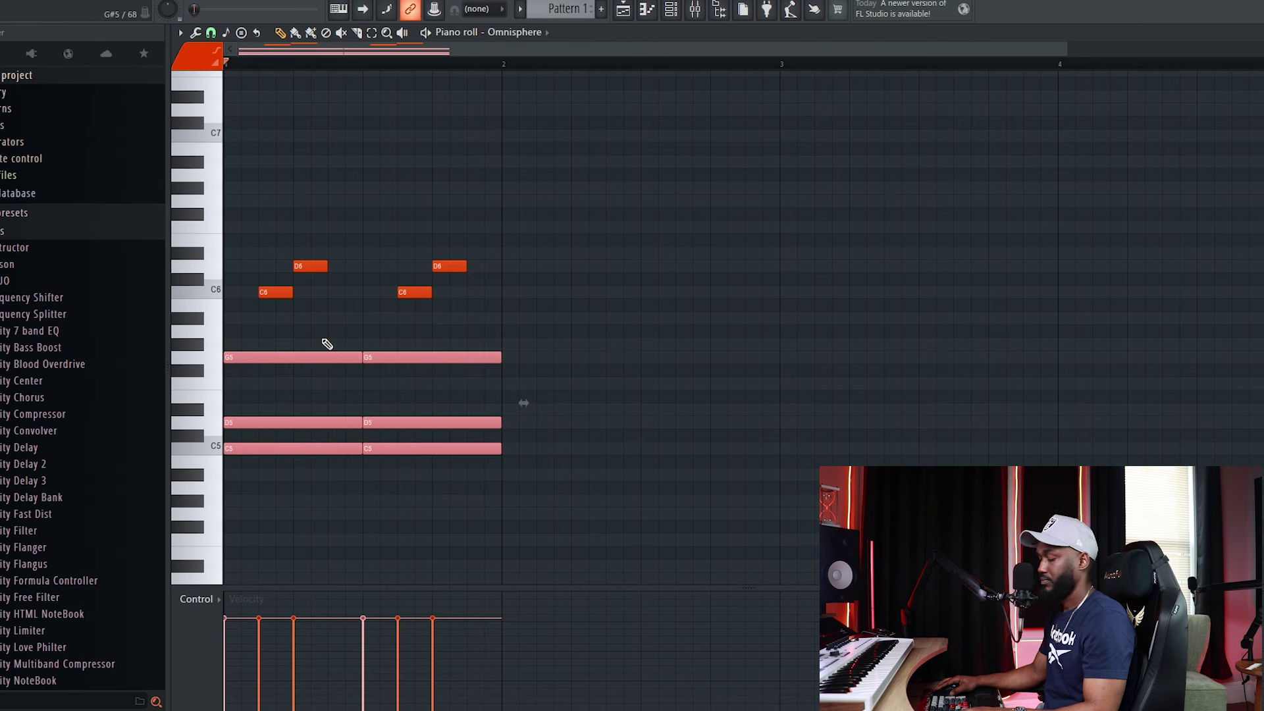
{"action": "key", "text": "ctrl+b"}
{"action": "left_click", "coordinate": [797, 422], "text": "ctrl"}
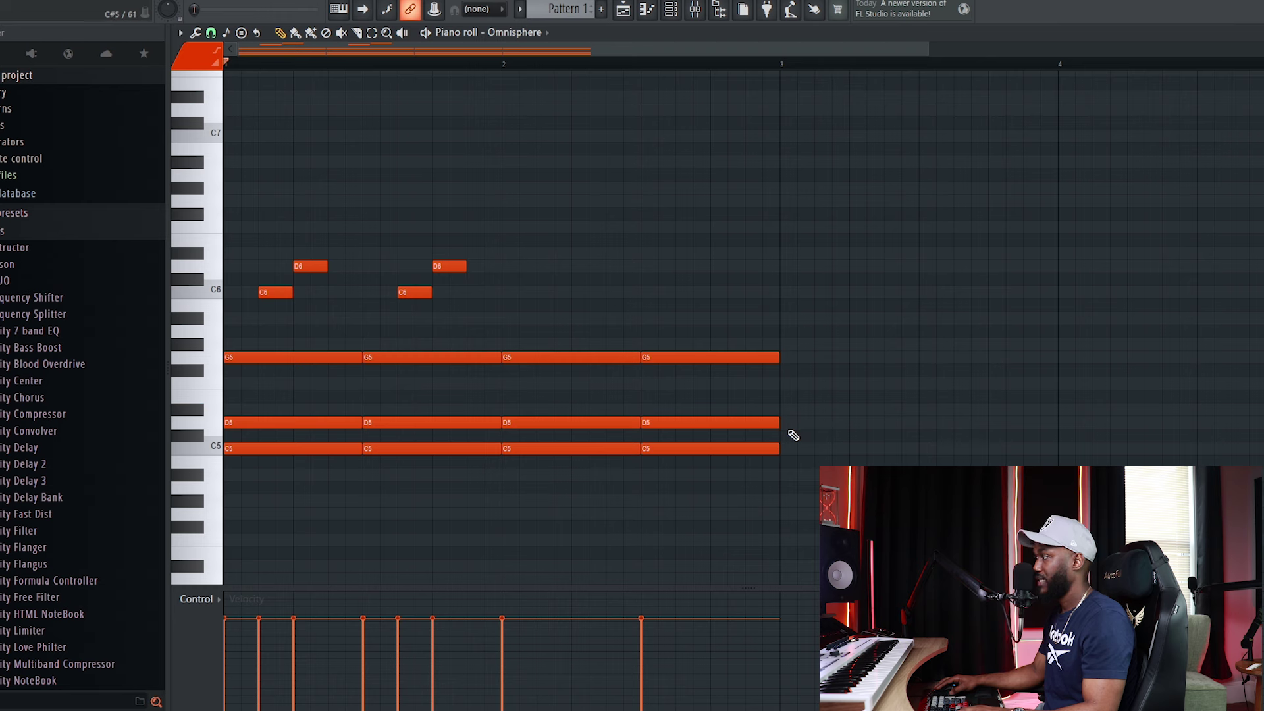
- Raise the two D5 chord notes in bar 2 to D#5
{"action": "left_click_drag", "start_coordinate": [792, 440], "coordinate": [559, 381]}
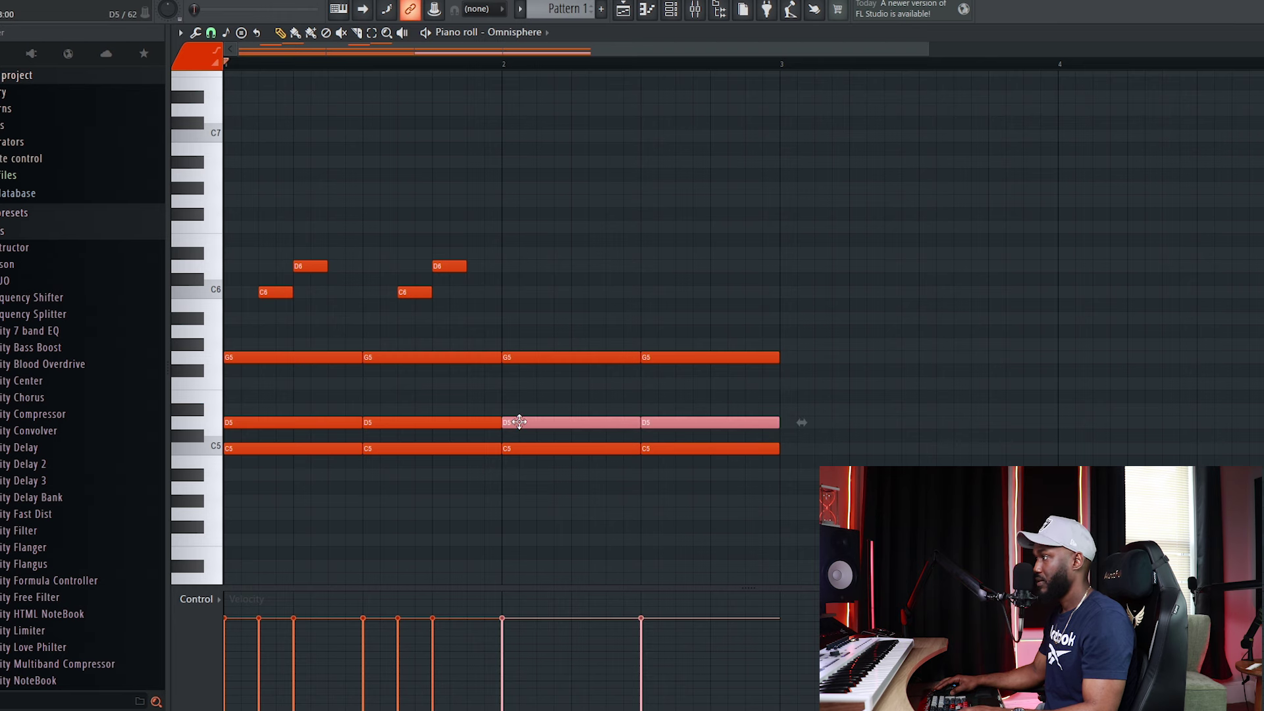
{"action": "left_click_drag", "start_coordinate": [519, 422], "coordinate": [523, 409]}
{"action": "left_click", "coordinate": [535, 397], "text": "ctrl"}
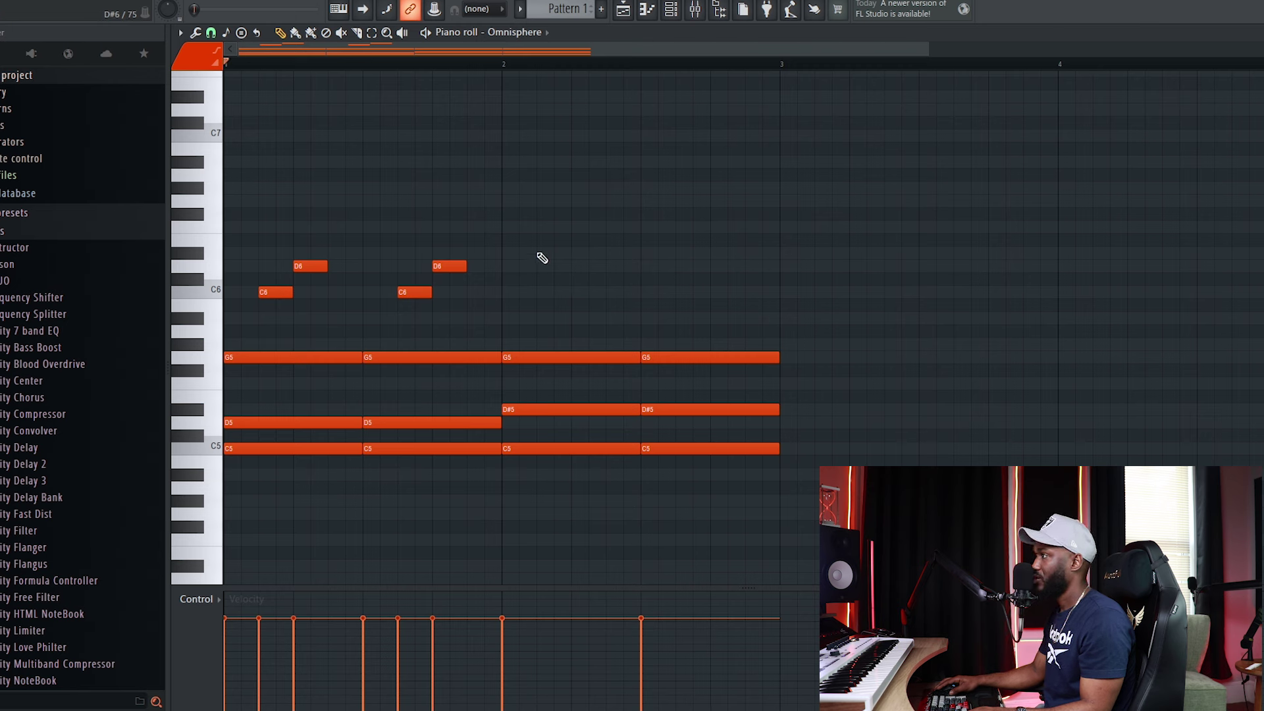
- Add a short D#6 and D6 melody pair above each chord in bar 2 and play the pattern back
{"action": "left_click", "coordinate": [539, 254]}
{"action": "left_click", "coordinate": [573, 267]}
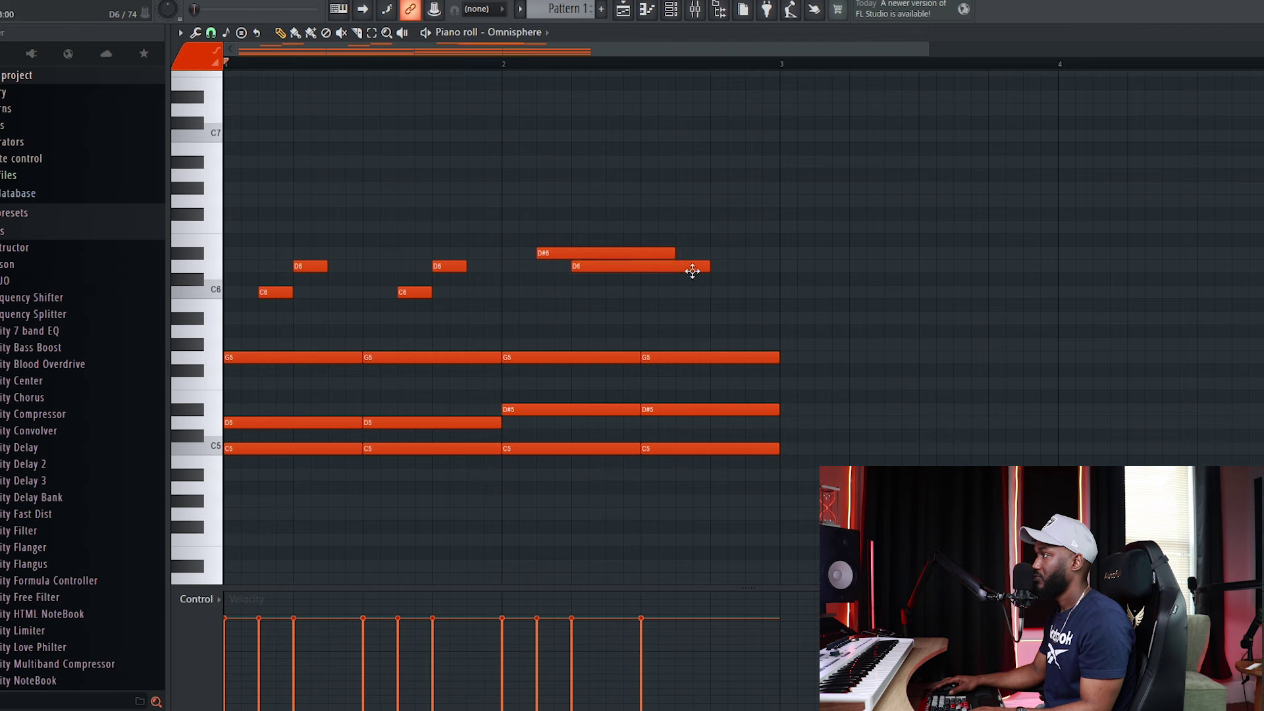
{"action": "left_click_drag", "start_coordinate": [716, 291], "coordinate": [547, 221]}
{"action": "key", "text": "space"}
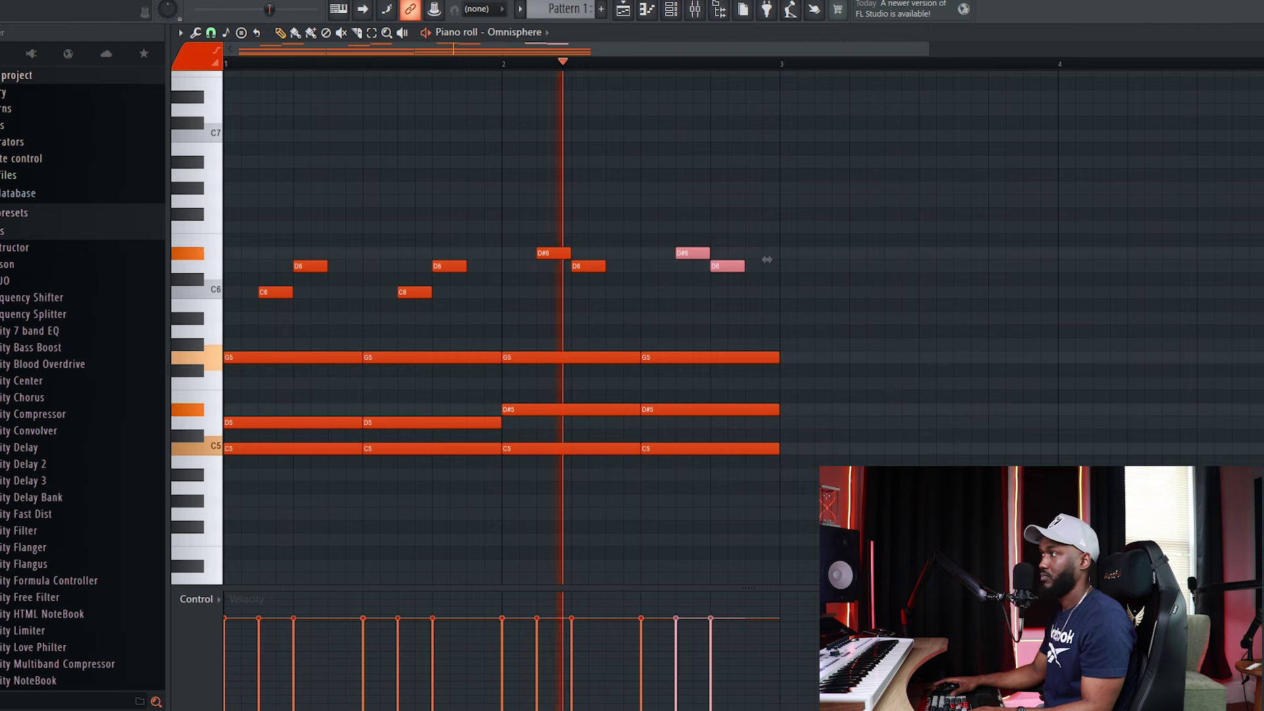
{"action": "key", "text": "space"}
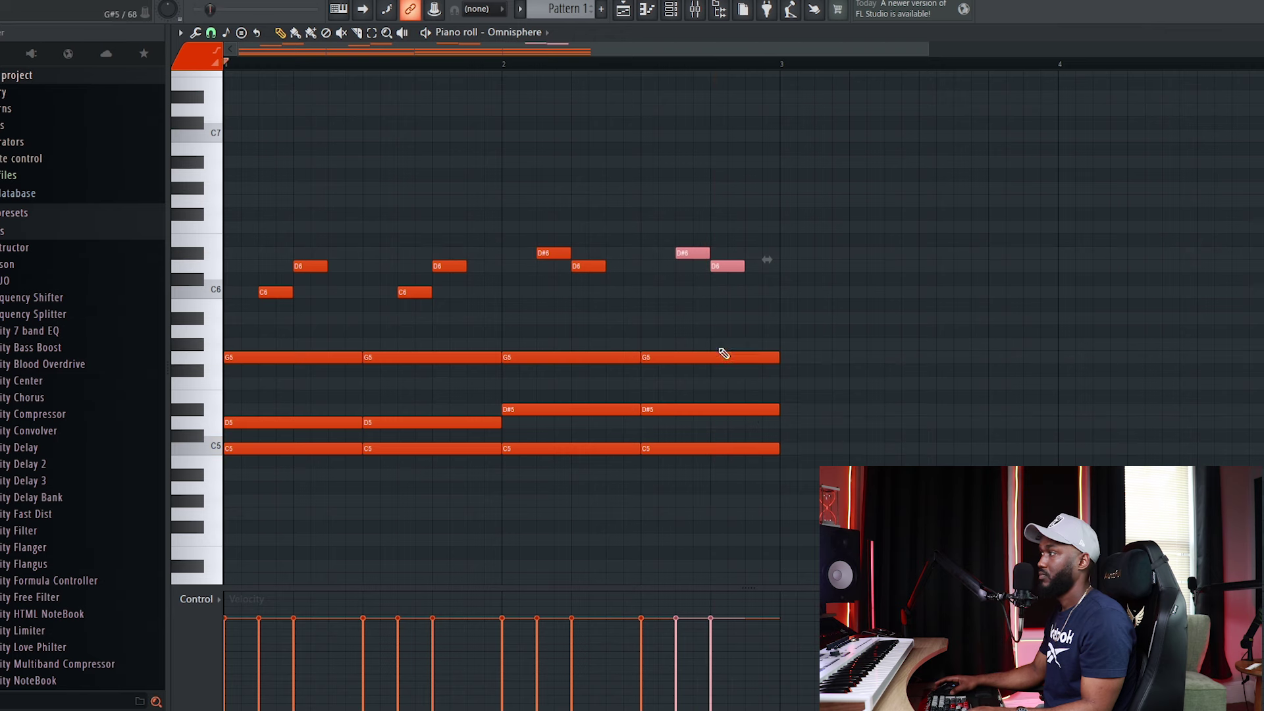
- Copy all chord and melody notes of bars 1 and 2 into bars 3 and 4
{"action": "scroll", "coordinate": [817, 482], "scroll_direction": "down", "scroll_amount": 2}
{"action": "left_click_drag", "start_coordinate": [401, 485], "coordinate": [249, 239]}
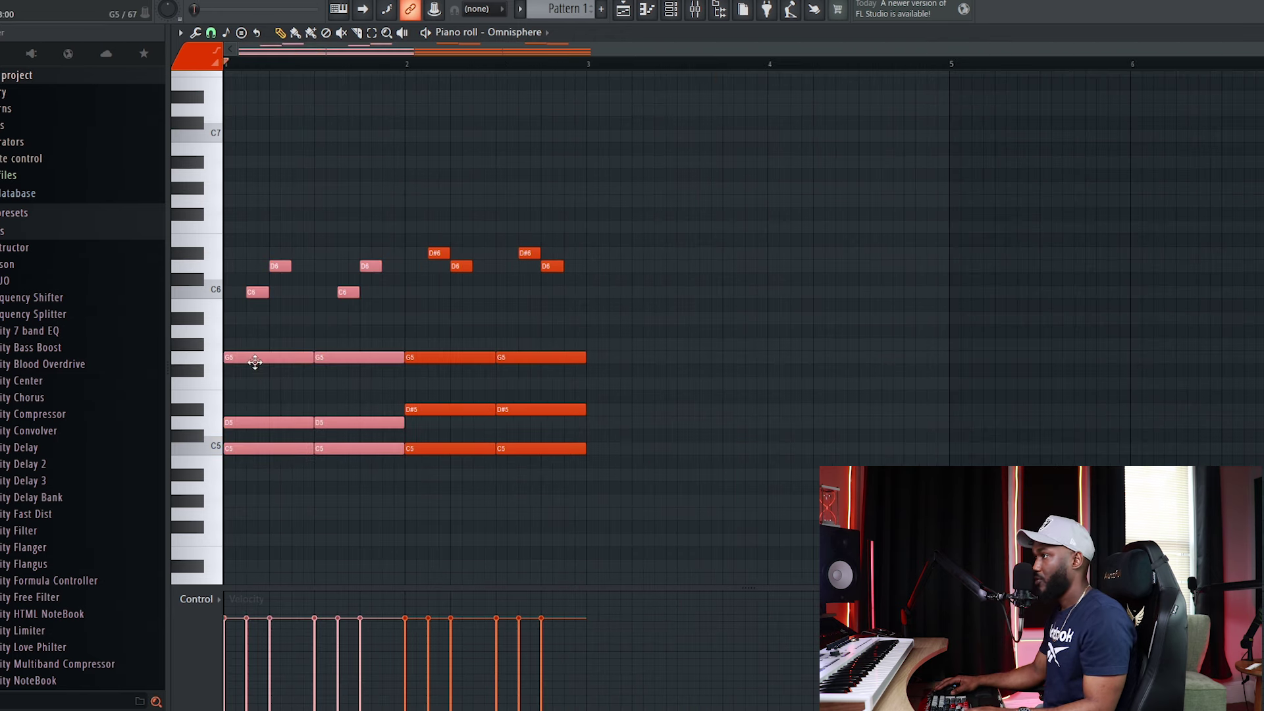
{"action": "left_click_drag", "start_coordinate": [255, 357], "coordinate": [620, 353]}
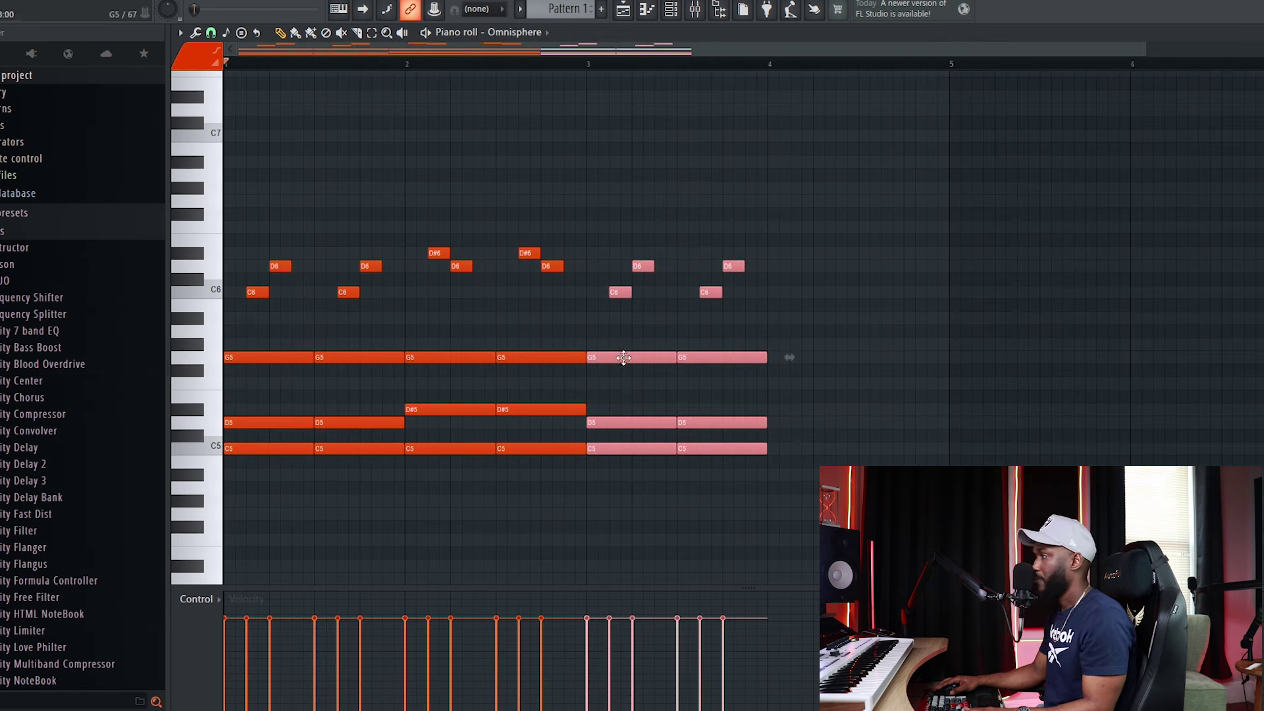
{"action": "left_click_drag", "start_coordinate": [571, 504], "coordinate": [423, 194]}
{"action": "left_click_drag", "start_coordinate": [434, 357], "coordinate": [793, 357]}
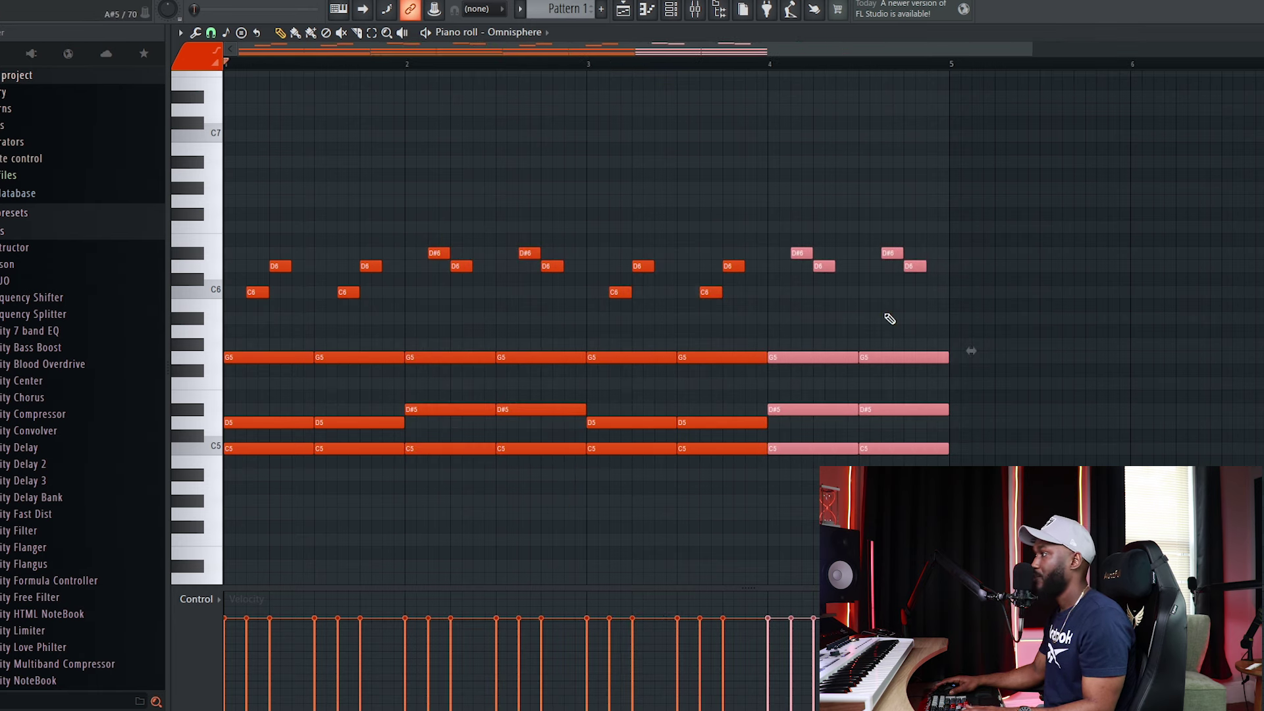
- Raise the two D#5 chord notes in bar 4 to F5 and play the ending back from bar 3
{"action": "right_click", "coordinate": [886, 317]}
{"action": "left_click_drag", "start_coordinate": [958, 435], "coordinate": [808, 382]}
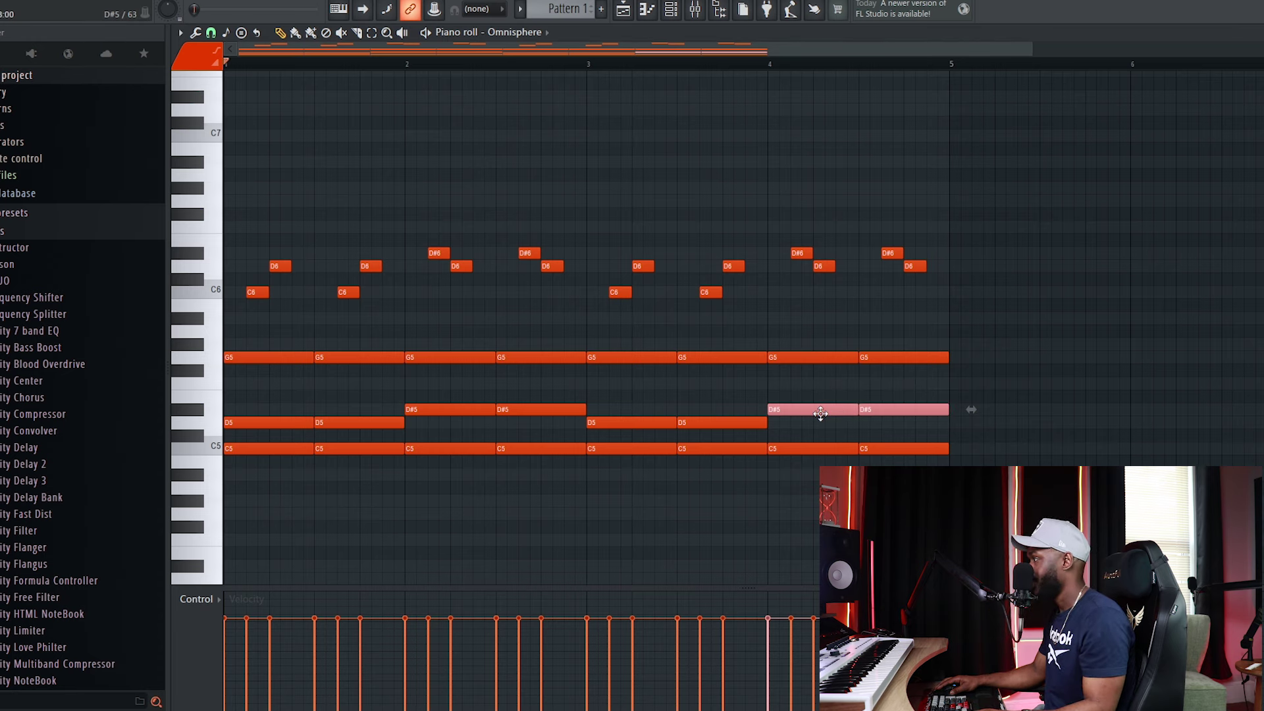
{"action": "left_click_drag", "start_coordinate": [821, 401], "coordinate": [820, 380]}
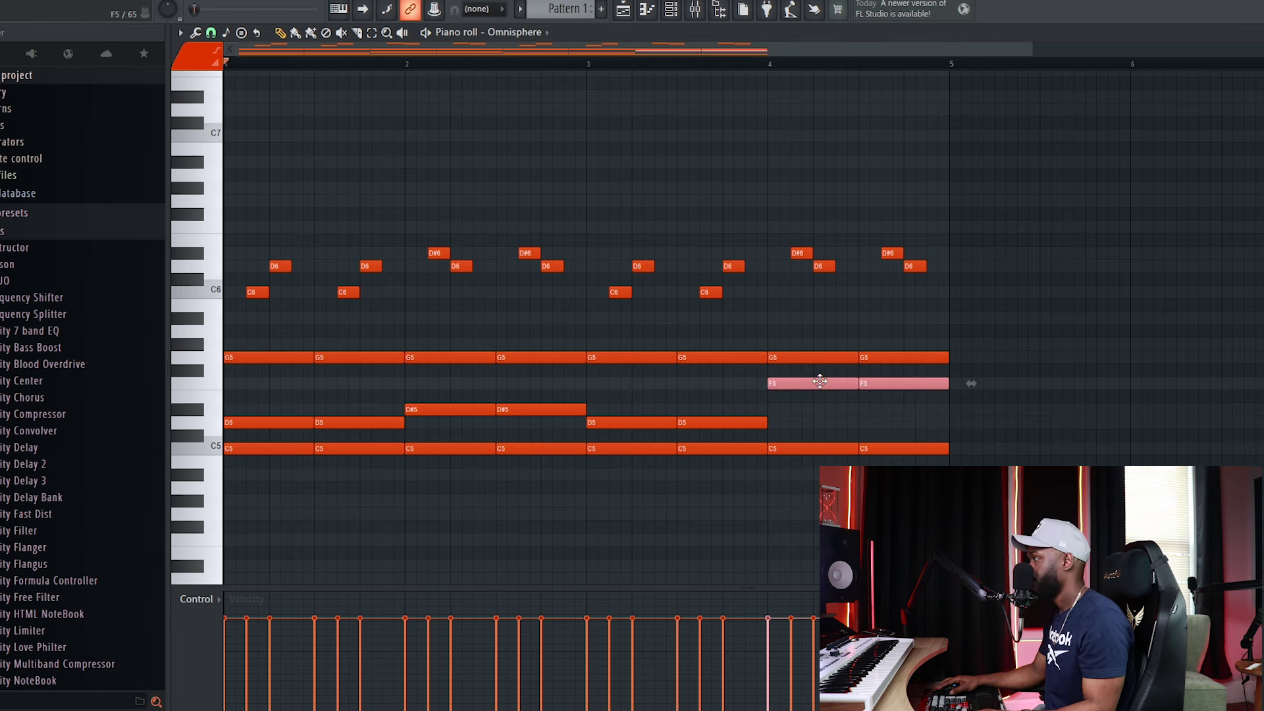
{"action": "left_click", "coordinate": [680, 65]}
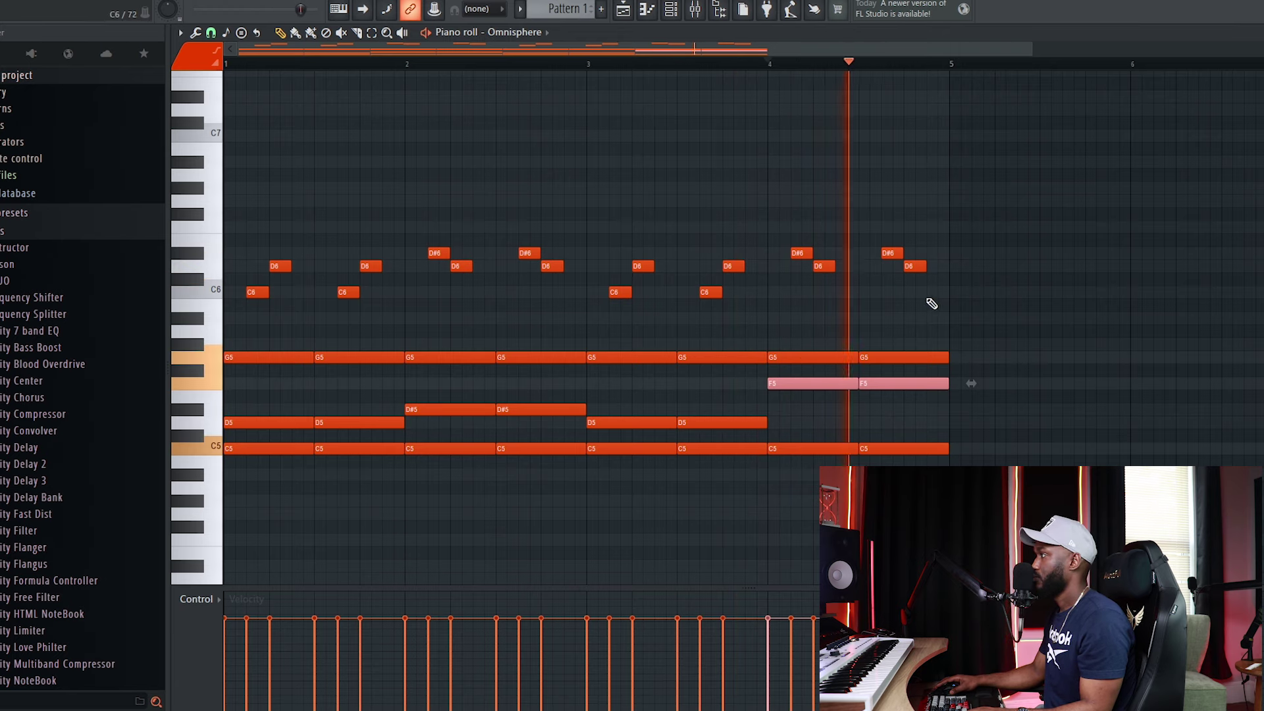
{"action": "key", "text": "space"}
{"action": "key", "text": "ctrl+d"}
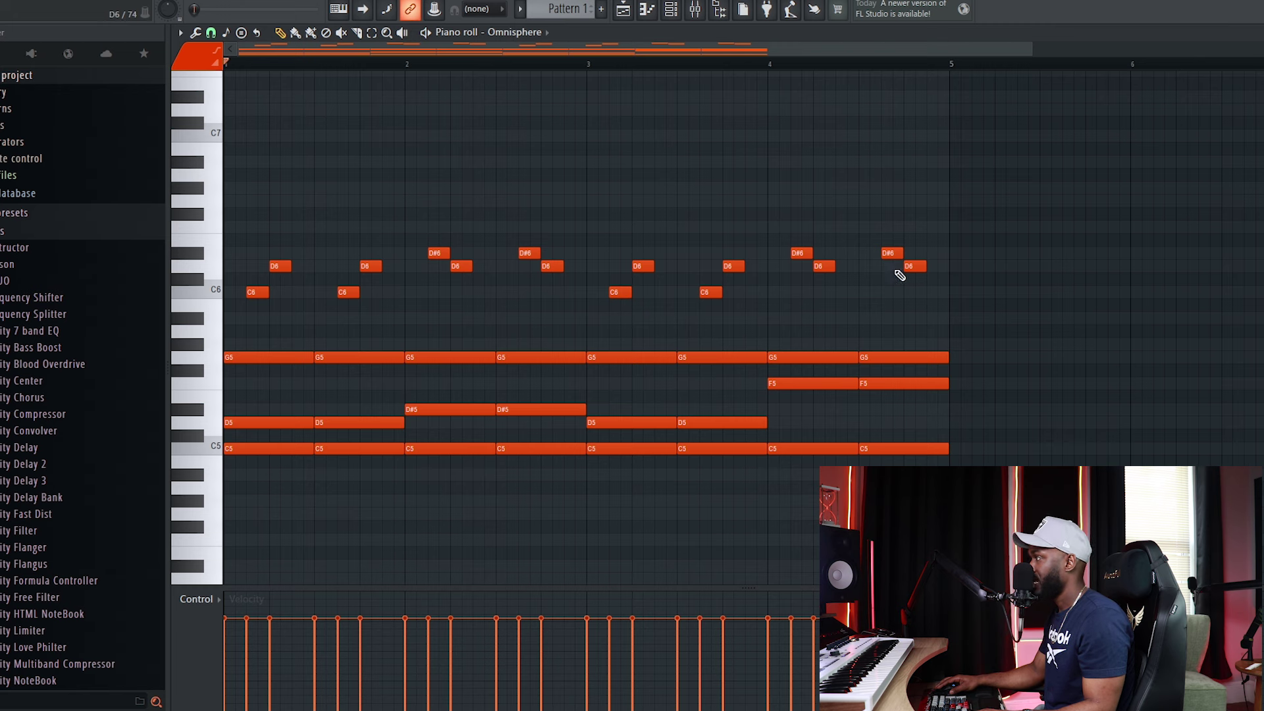
- Change the last two melody notes of bar 4 to F6 and D6, and add a short C6 at the bar's end
{"action": "mouse_move", "coordinate": [893, 251]}
{"action": "left_mouse_down"}
{"action": "mouse_move", "coordinate": [889, 225]}
{"action": "mouse_move", "coordinate": [913, 251]}
{"action": "left_mouse_up"}
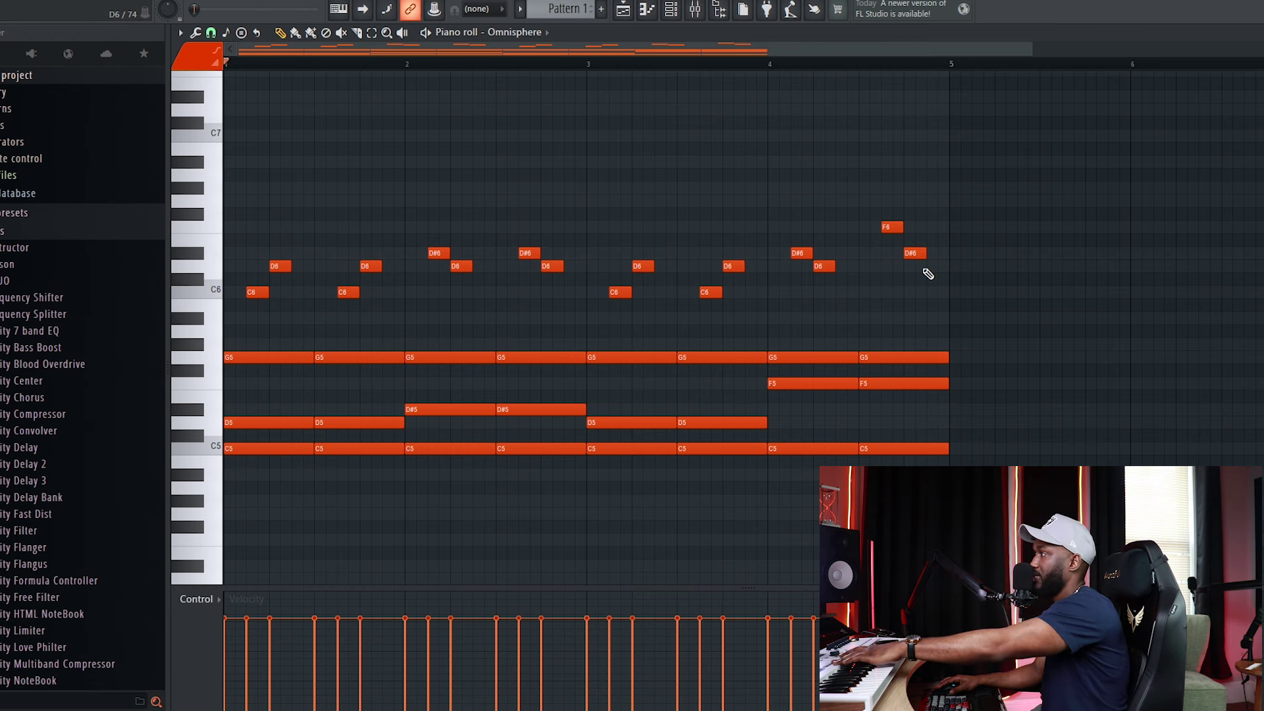
{"action": "left_click", "coordinate": [937, 292]}
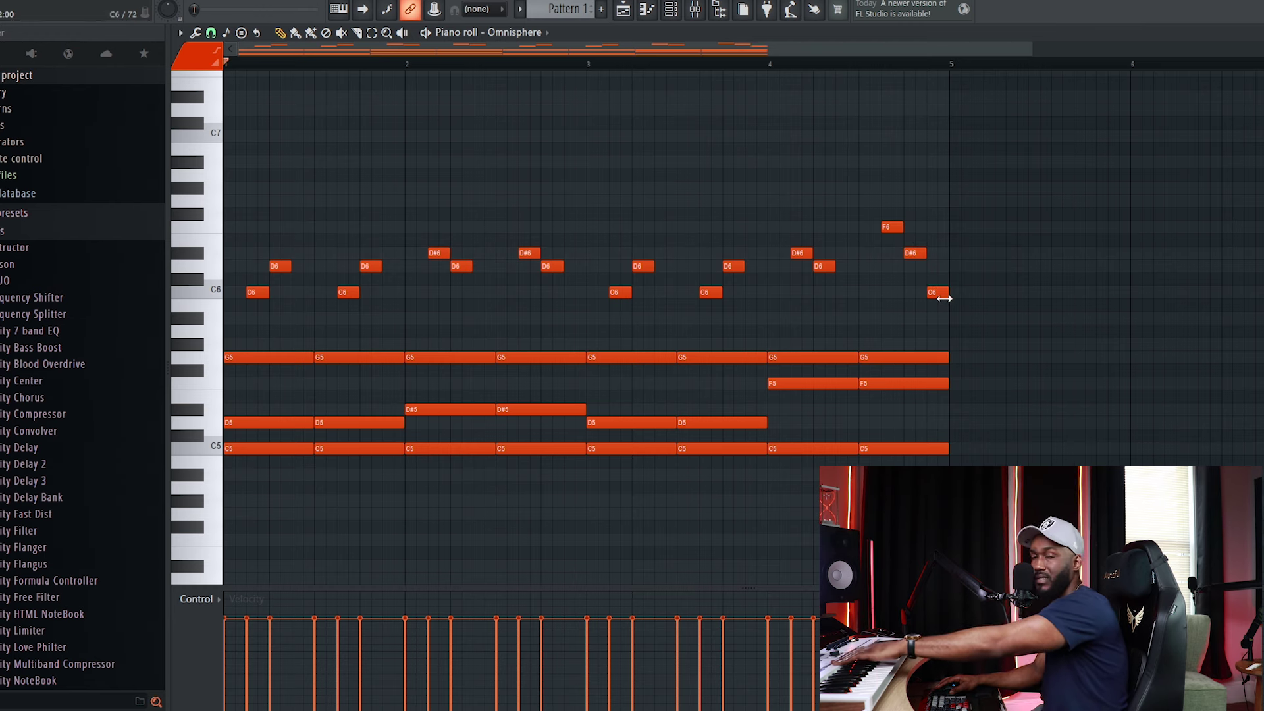
{"action": "left_click", "coordinate": [770, 63]}
{"action": "key", "text": "space"}
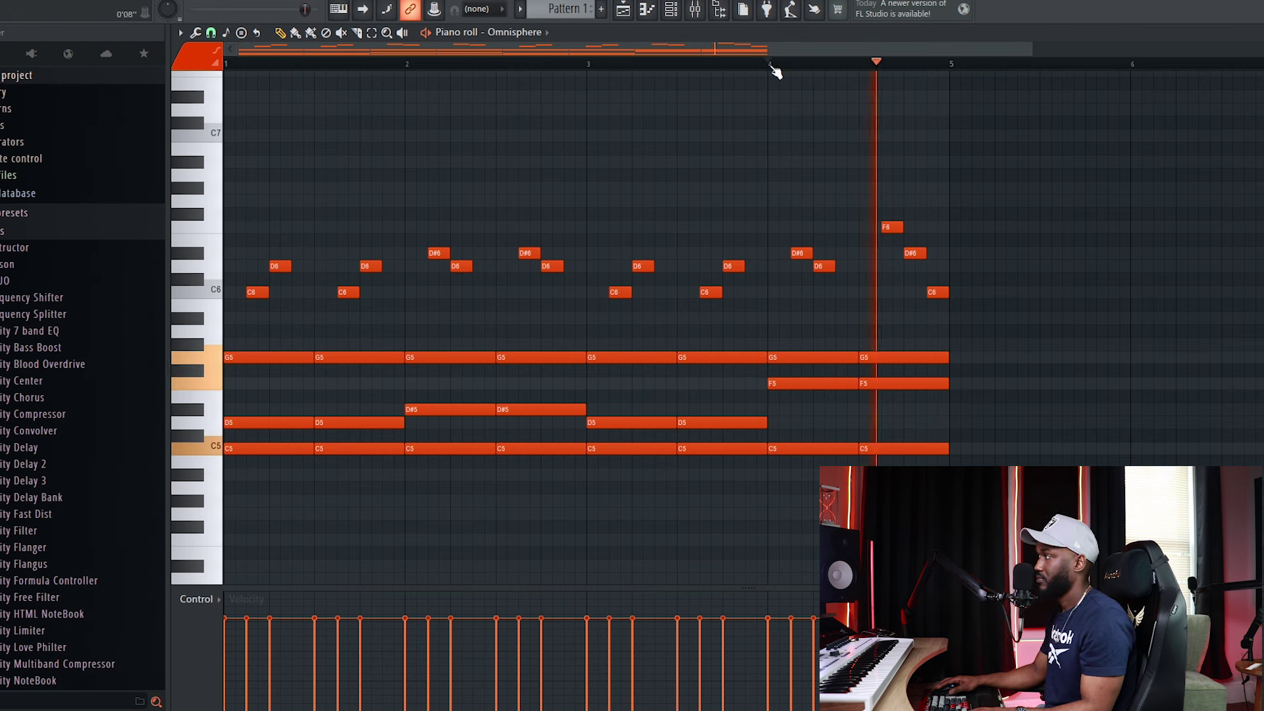
{"action": "key", "text": "space"}
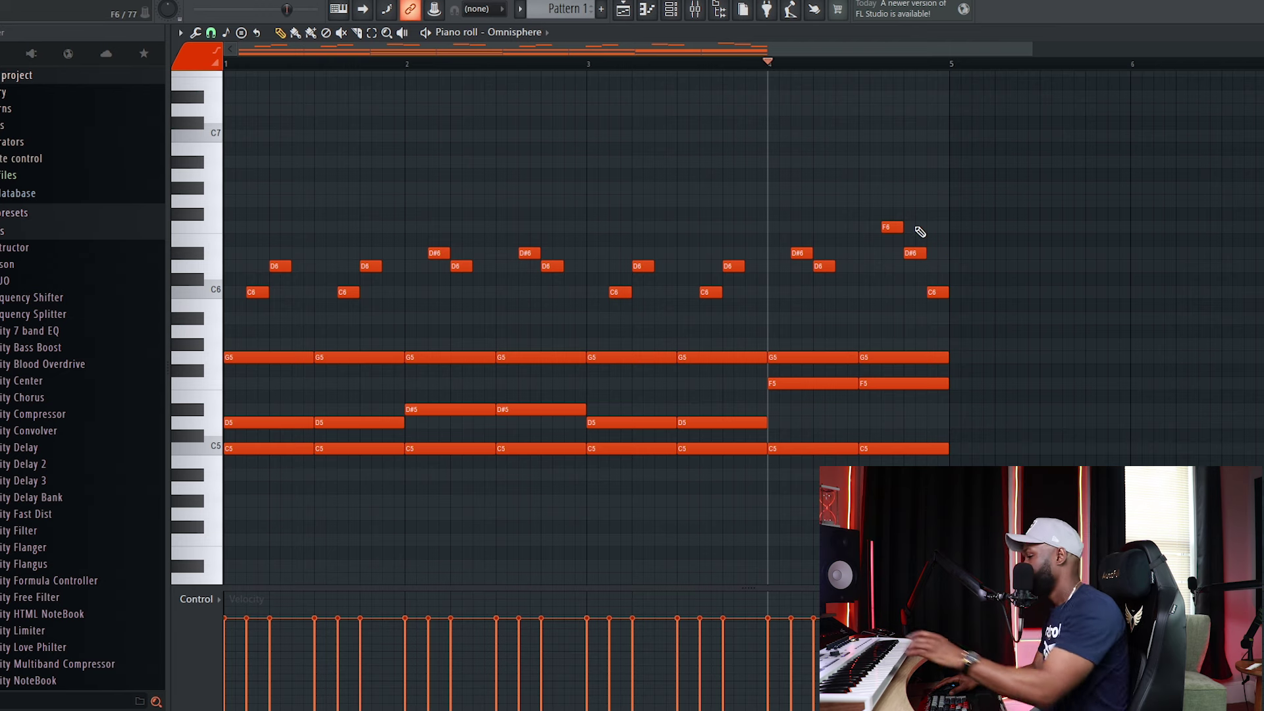
{"action": "left_click_drag", "start_coordinate": [914, 254], "coordinate": [909, 270]}
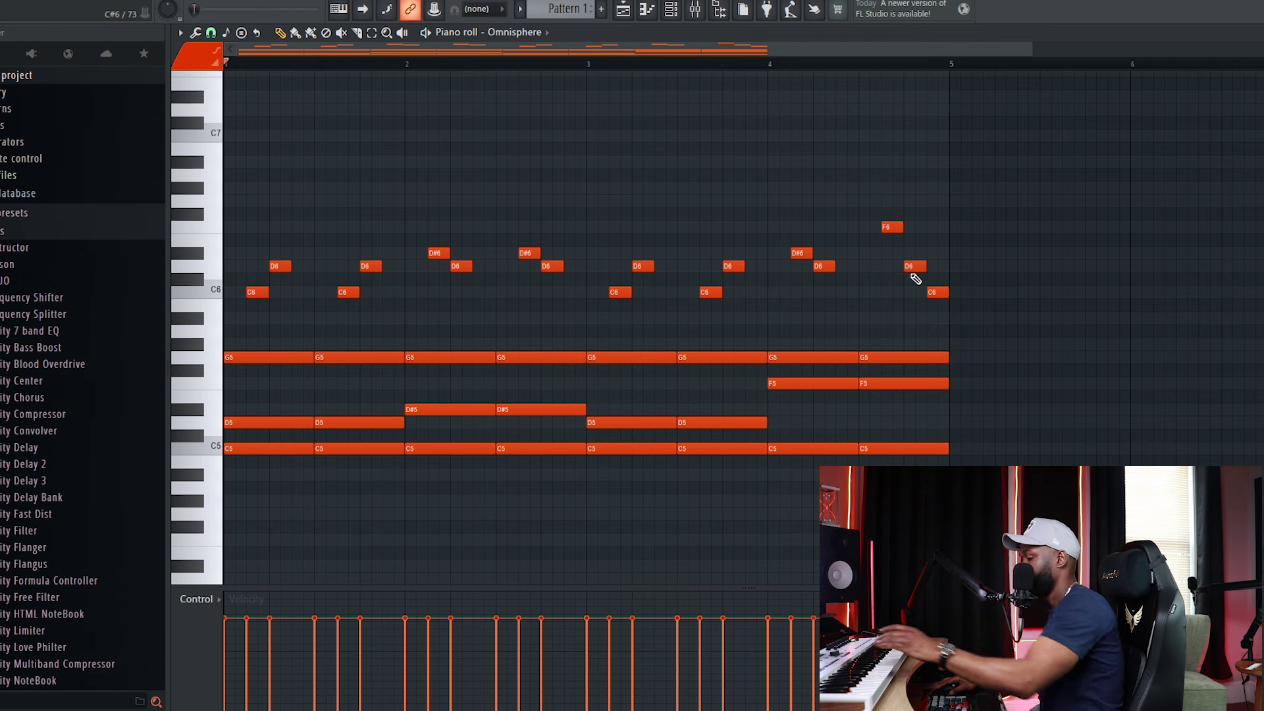
- Play the four-bar Omnisphere pattern back from the start to check the new ending of bar 4
{"action": "key", "text": "space"}
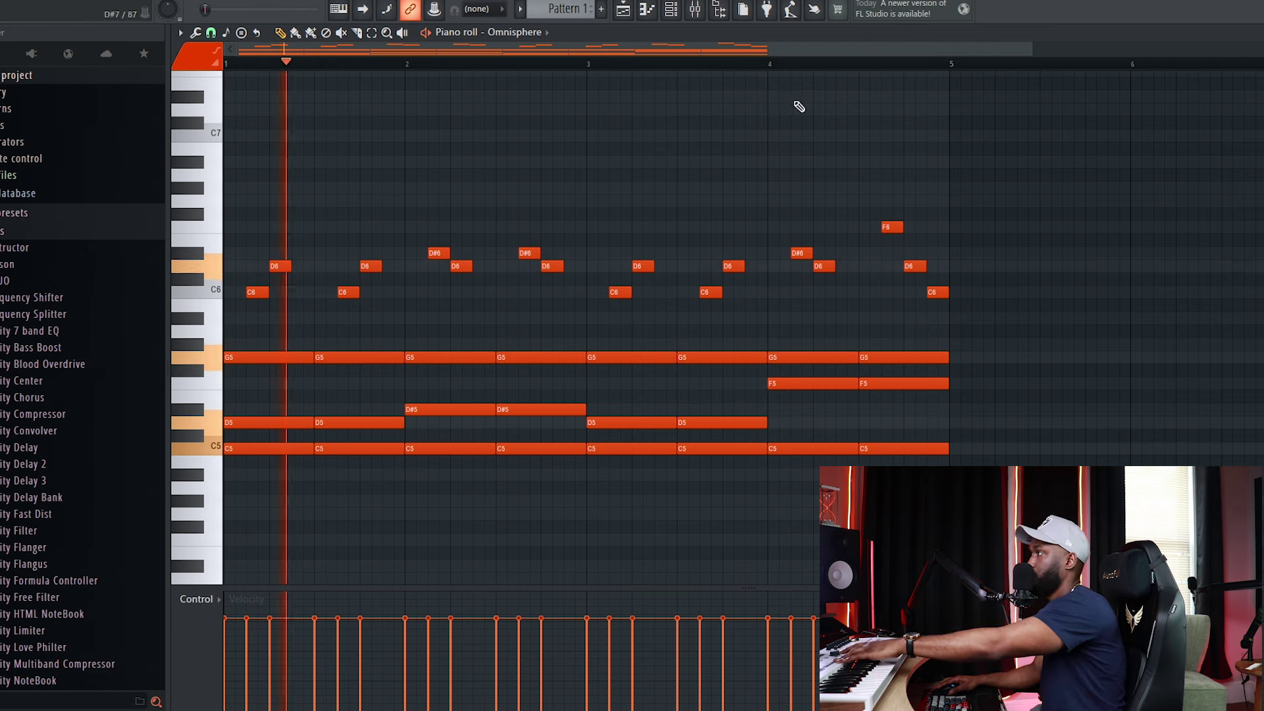
{"action": "left_click", "coordinate": [770, 59]}
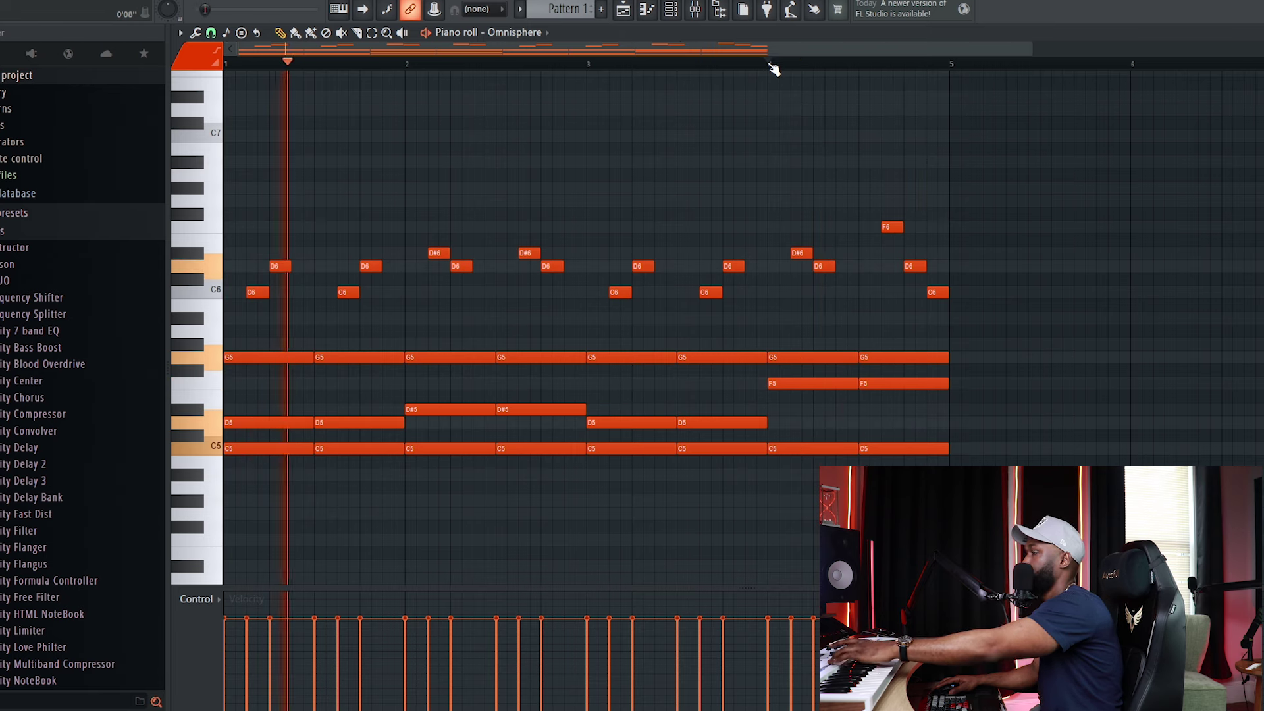
{"action": "key", "text": "space"}
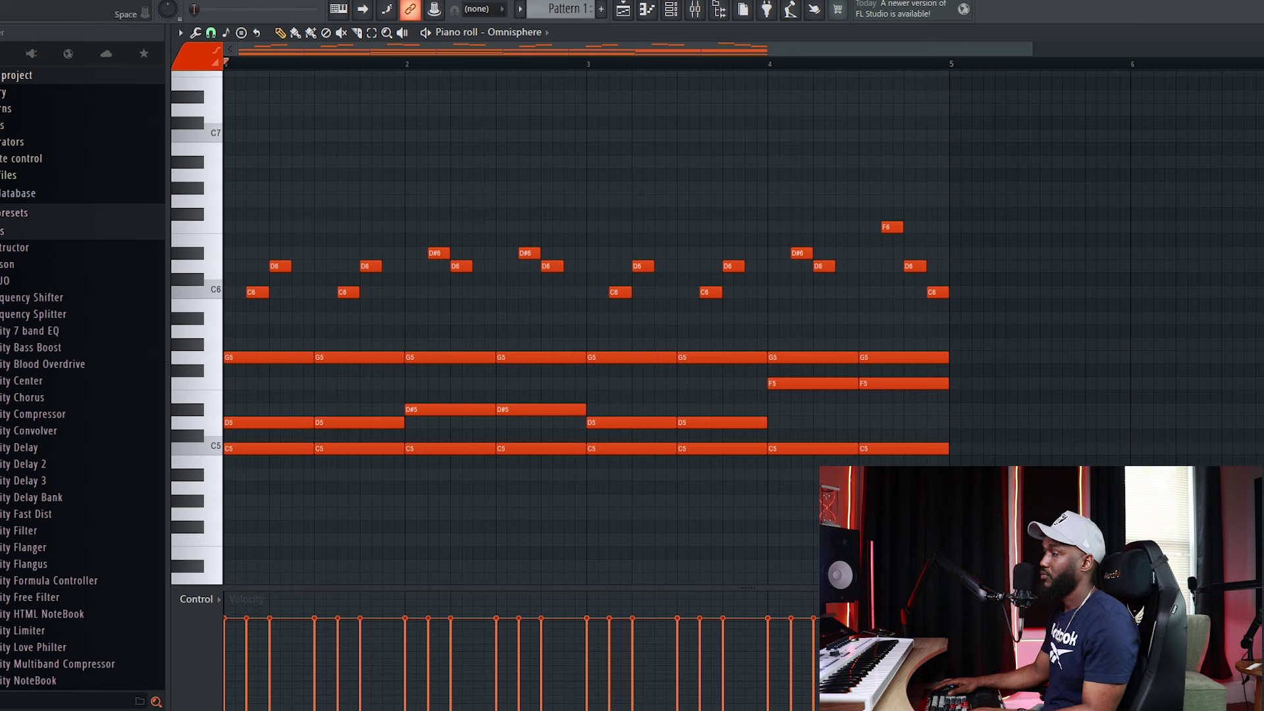
{"action": "key", "text": "space"}
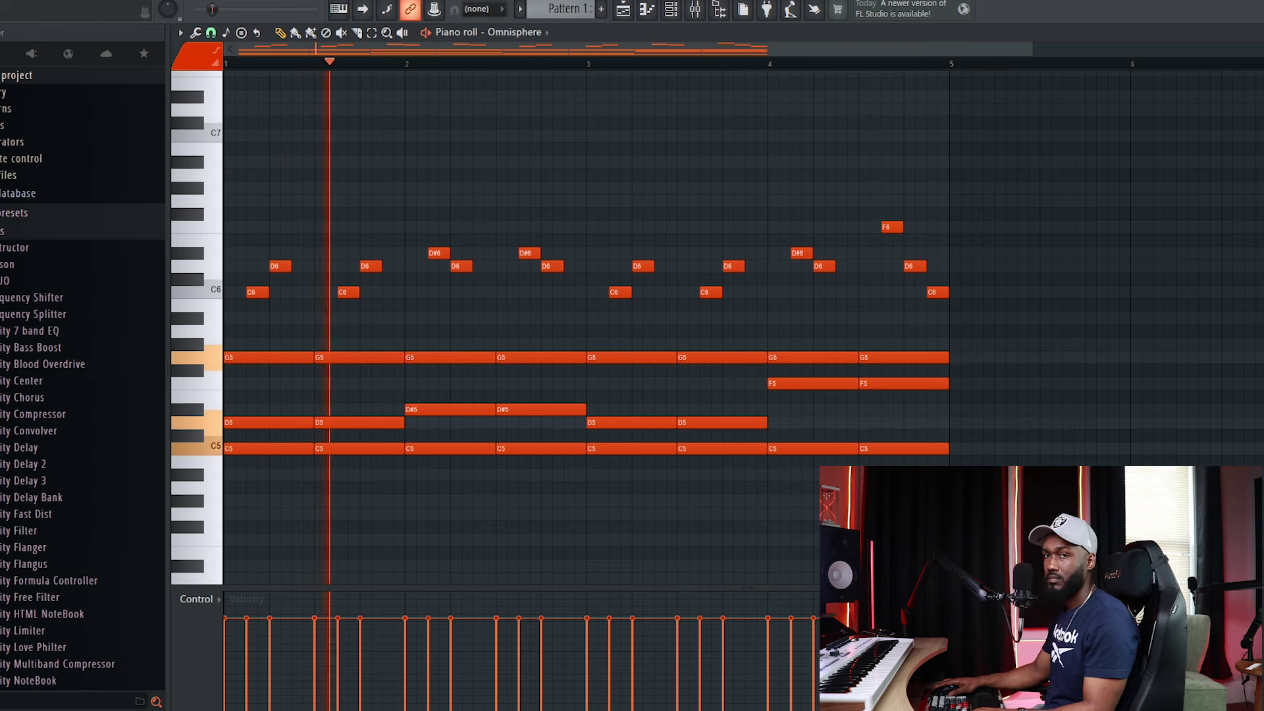
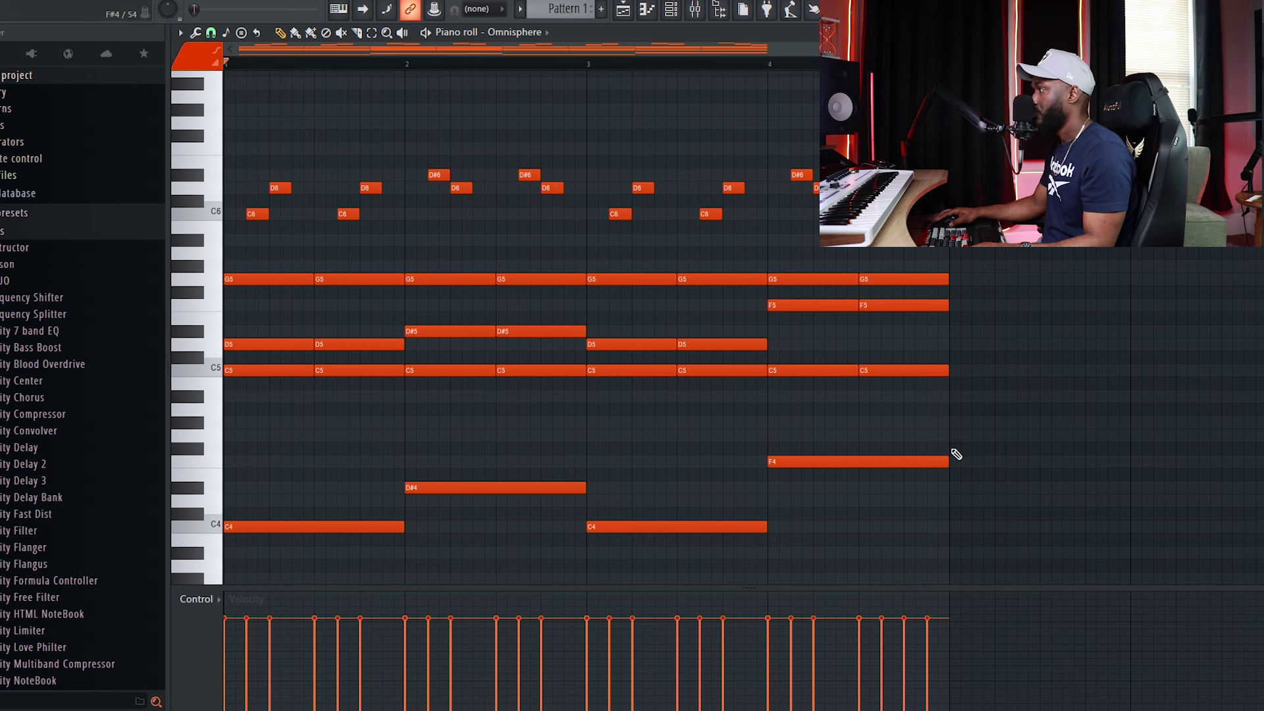
- Shorten the F4 bass note in bar 4, fill the end of the bar with a D4 and play the pattern back
{"action": "left_click", "coordinate": [907, 503]}
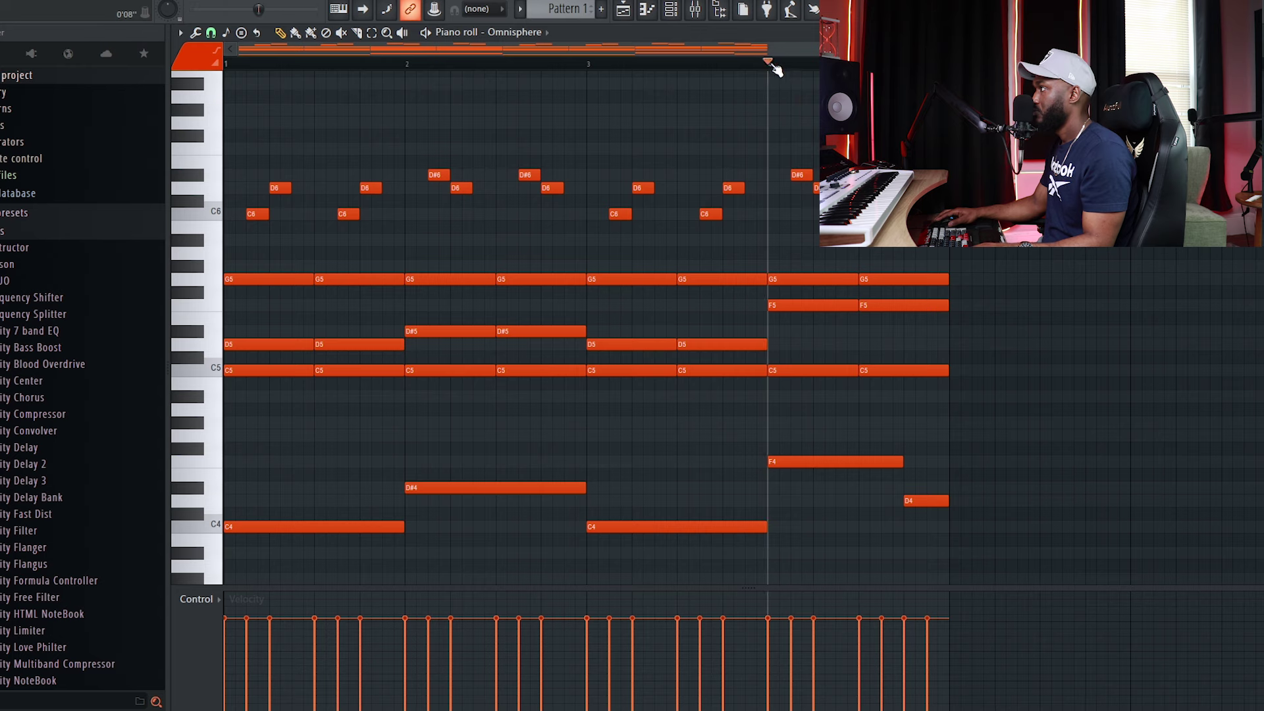
{"action": "key", "text": "space"}
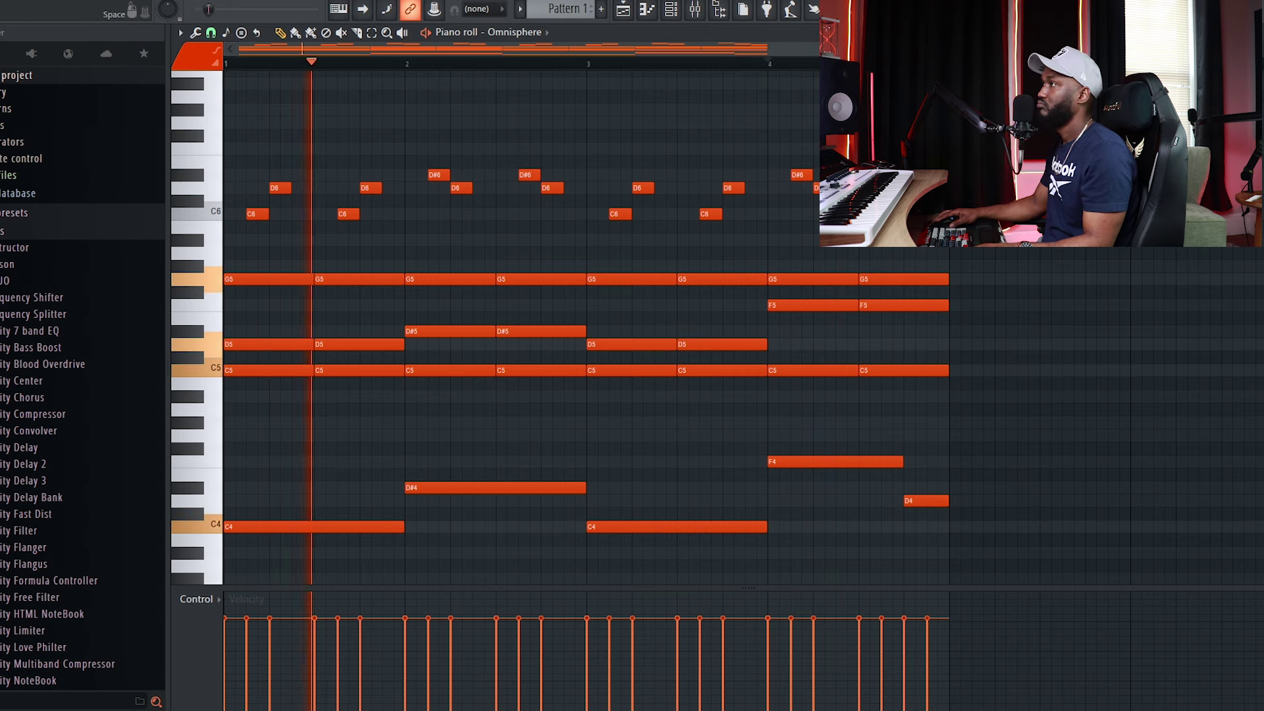
{"action": "key", "text": "space"}
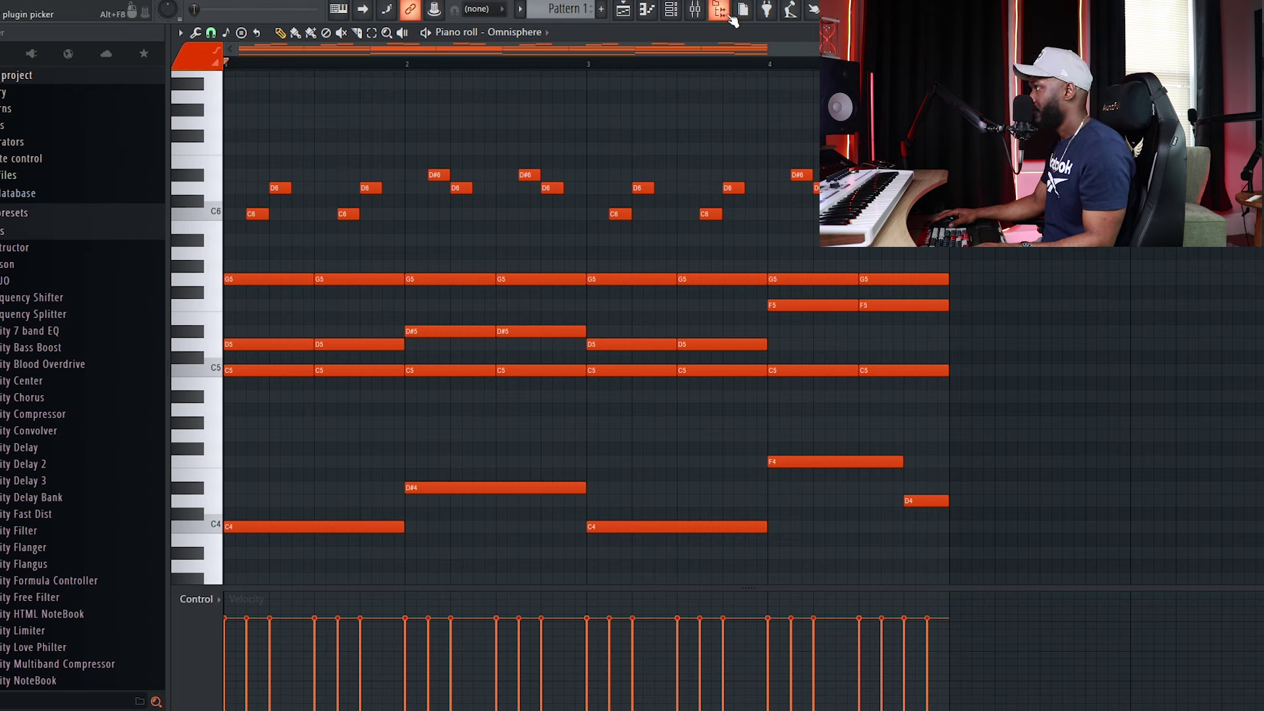
- Colour the Omnisphere channel green and route it to mixer insert 1 with its level at -6.5 dB
{"action": "left_click", "coordinate": [721, 11]}
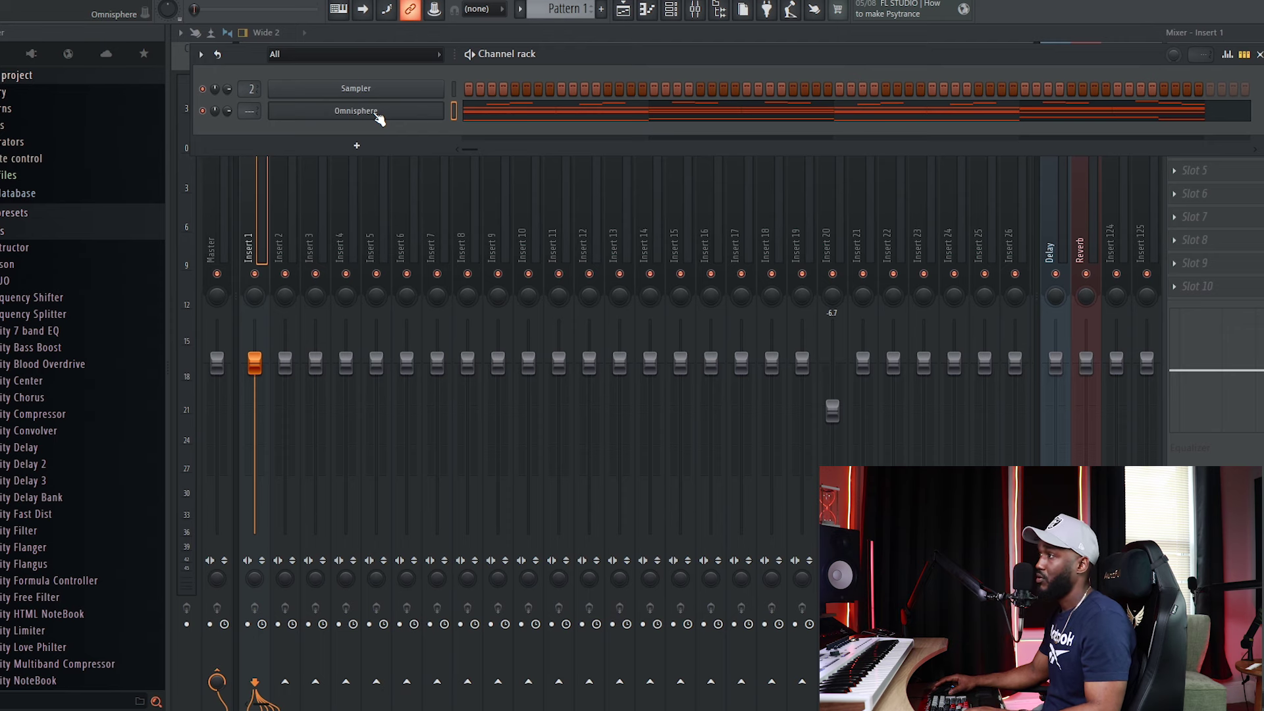
{"action": "right_click", "coordinate": [377, 113]}
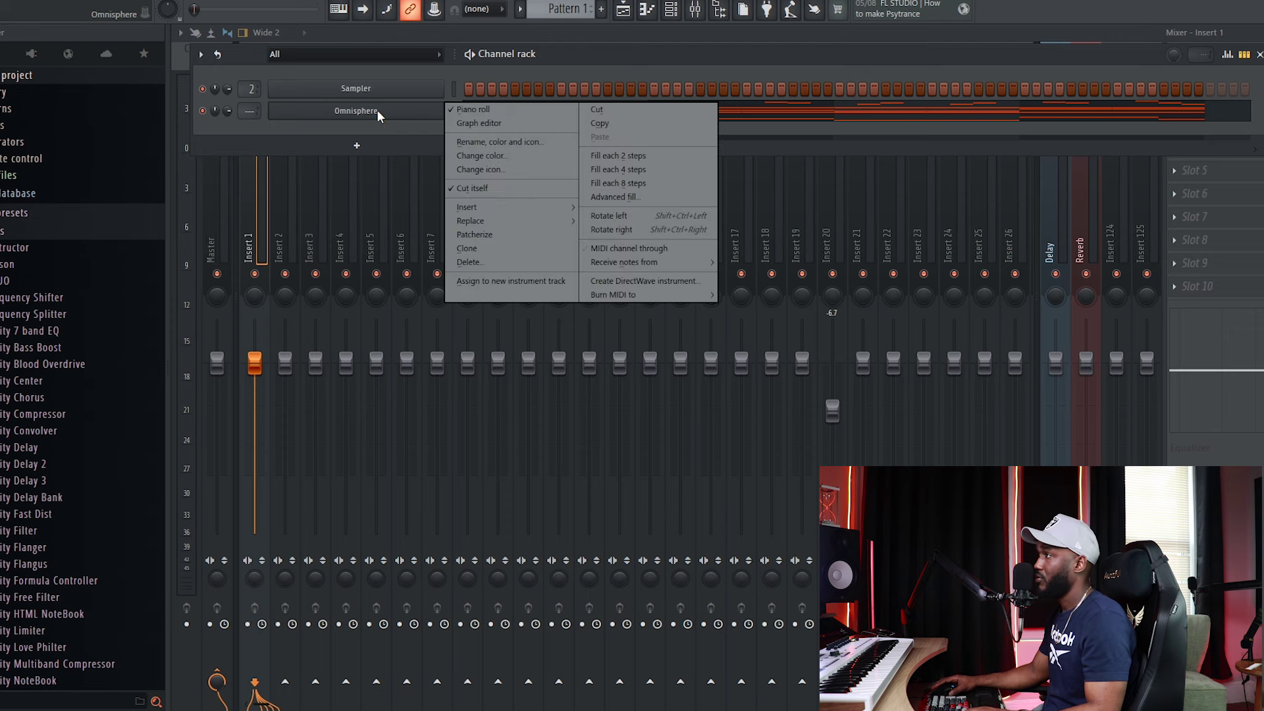
{"action": "left_click", "coordinate": [485, 139]}
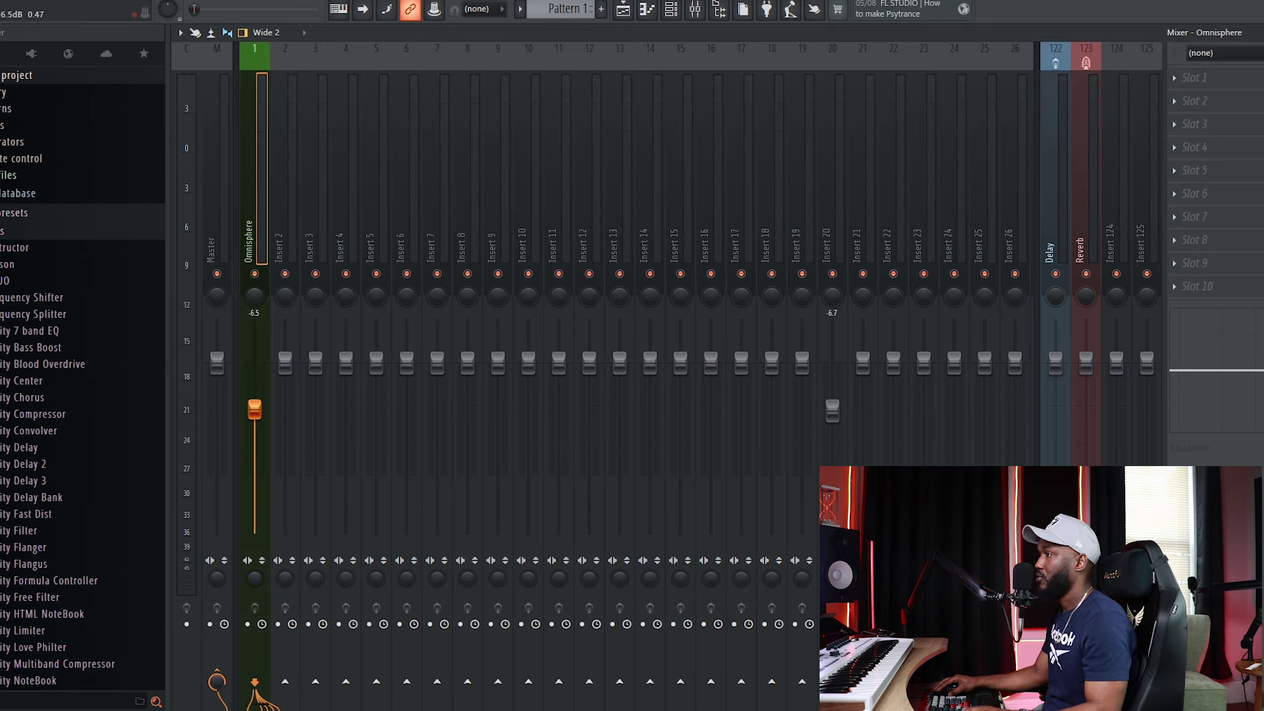
- Insert Fruity parametric EQ 2 on the Omnisphere mixer track and turn band 1 into a high-pass filter at about 100 Hz
{"action": "left_click", "coordinate": [1194, 78]}
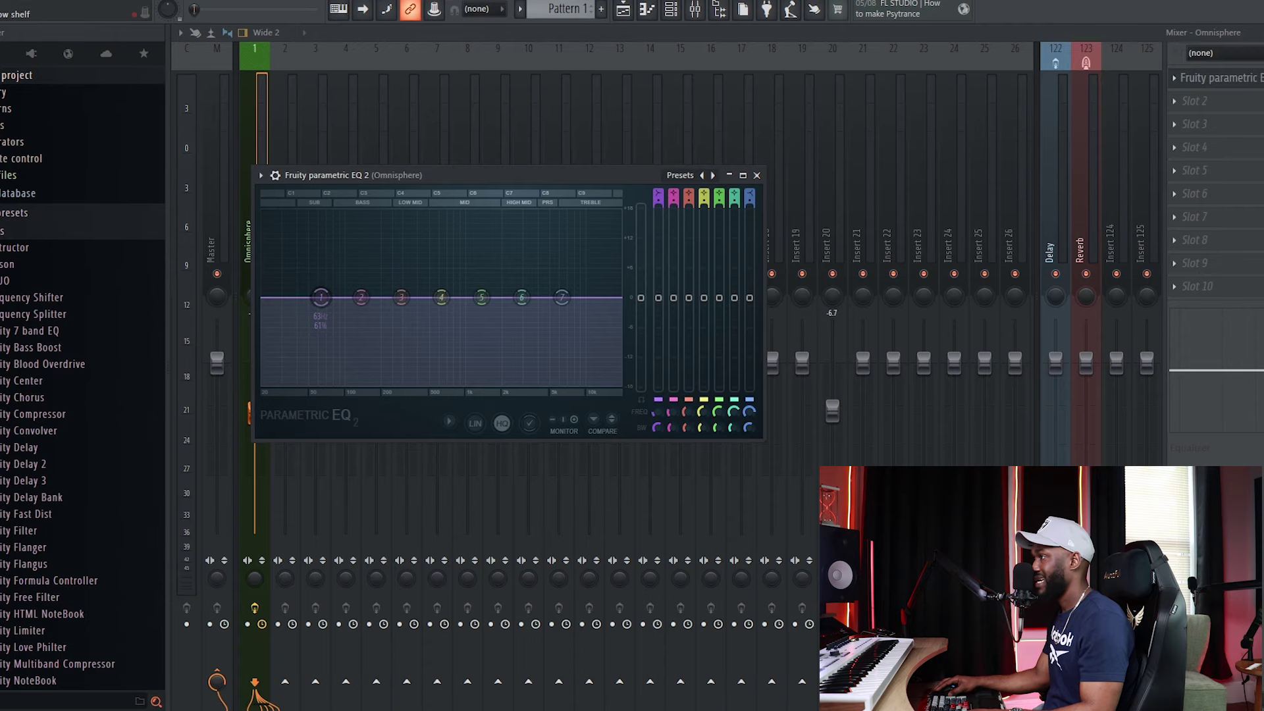
{"action": "mouse_move", "coordinate": [658, 195]}
{"action": "left_mouse_down"}
{"action": "mouse_move", "coordinate": [658, 220]}
{"action": "mouse_move", "coordinate": [658, 193]}
{"action": "left_mouse_up"}
{"action": "key", "text": "space"}
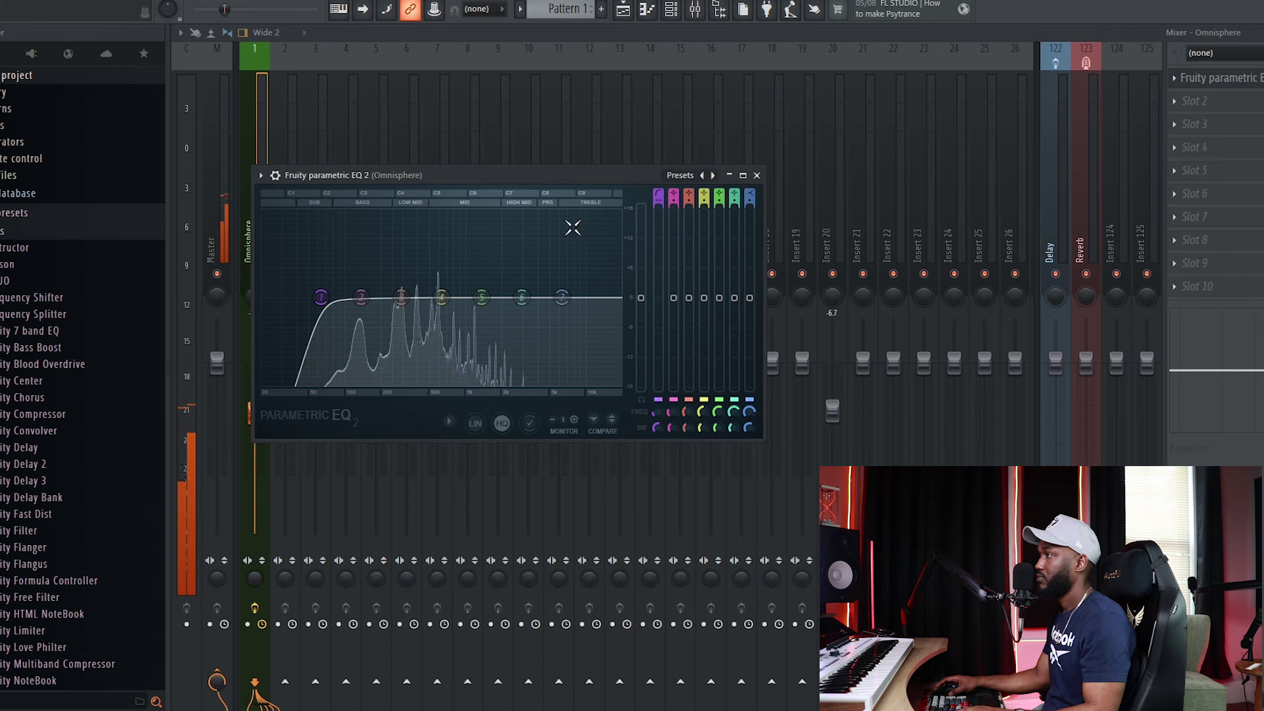
{"action": "left_click_drag", "start_coordinate": [318, 296], "coordinate": [337, 297]}
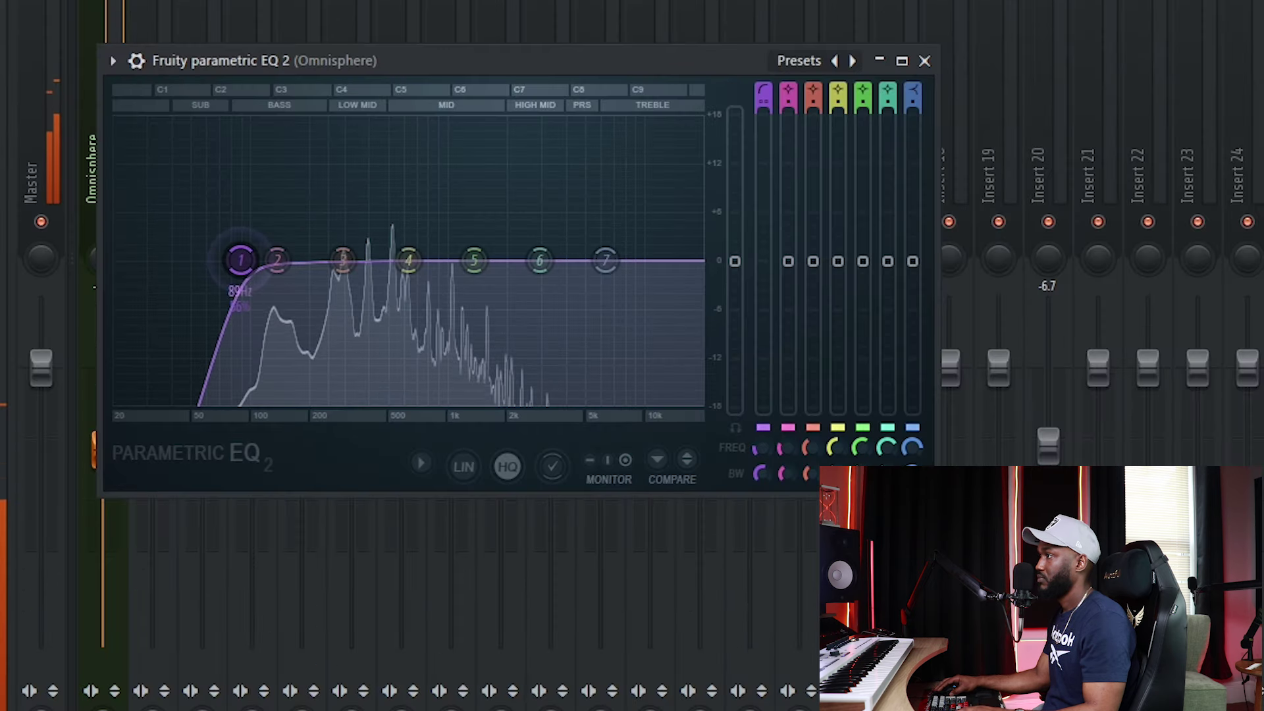
{"action": "left_click_drag", "start_coordinate": [241, 260], "coordinate": [249, 260]}
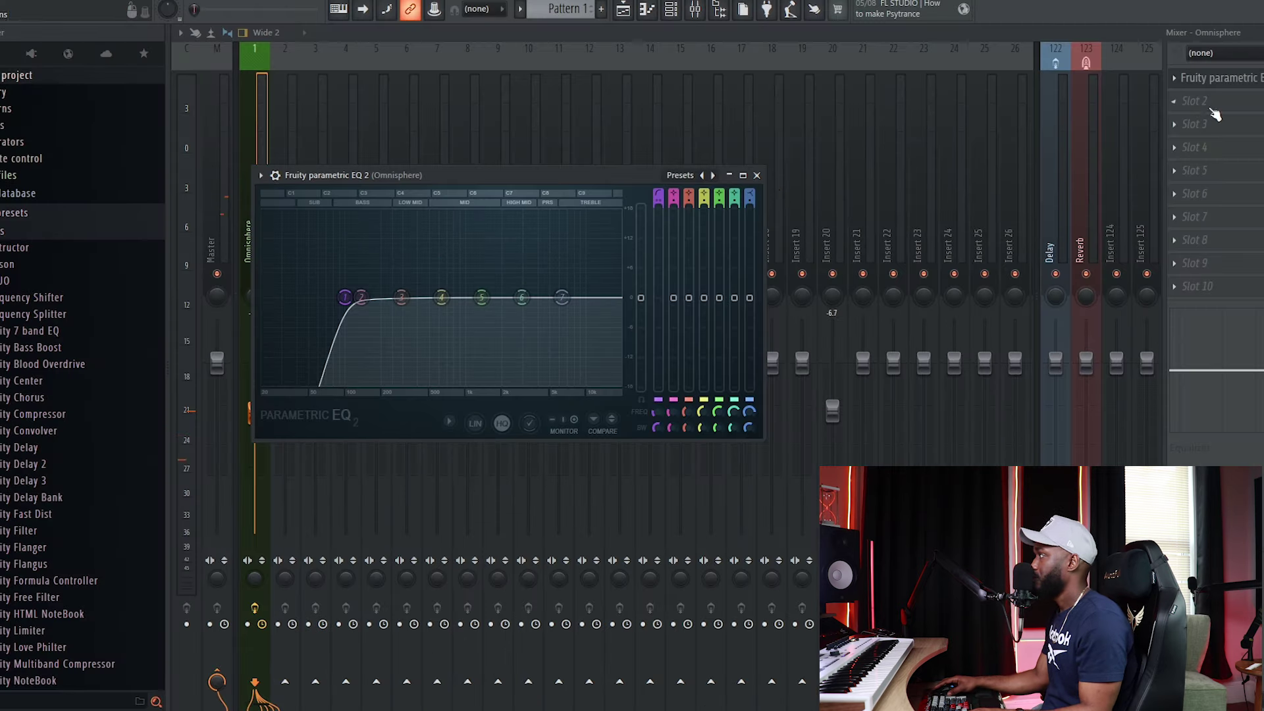
{"action": "left_click", "coordinate": [1215, 102]}
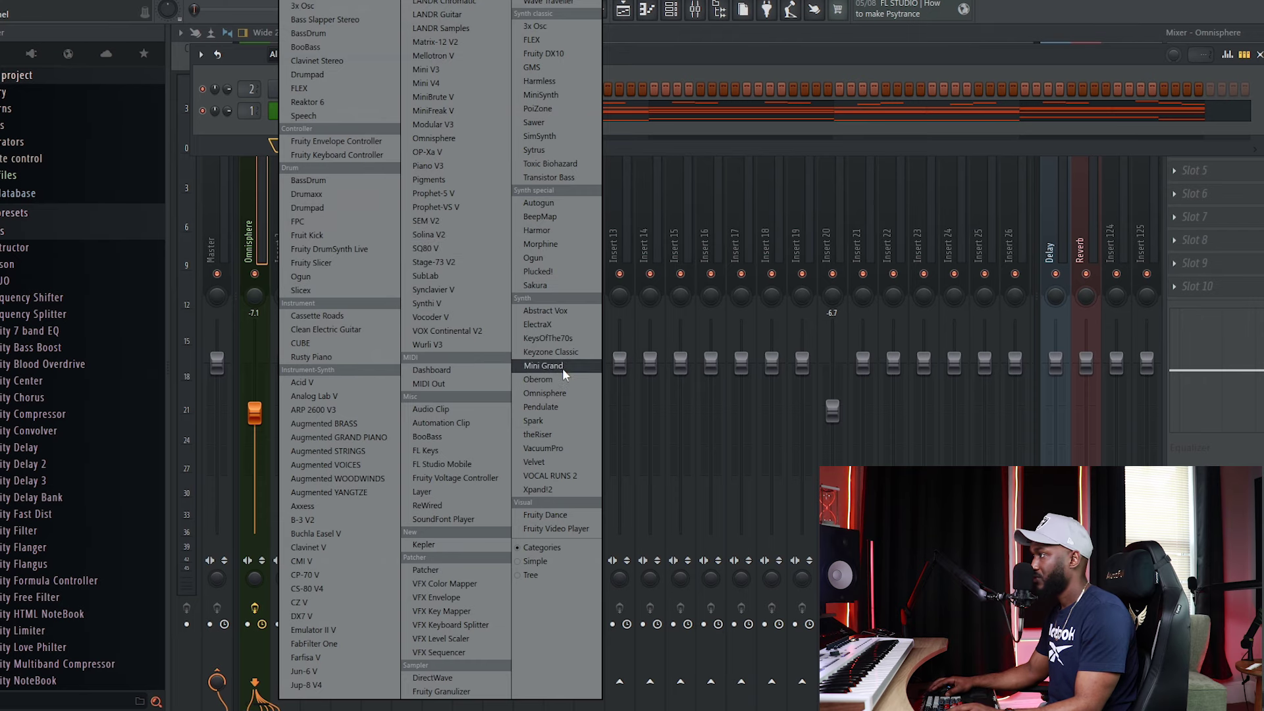
- Add a Mini Grand channel and draw one-bar chords over the ghosted Omnisphere ones: C5 and G5 throughout, with D5, D#5, D5 and F5 between
{"action": "left_click", "coordinate": [526, 367]}
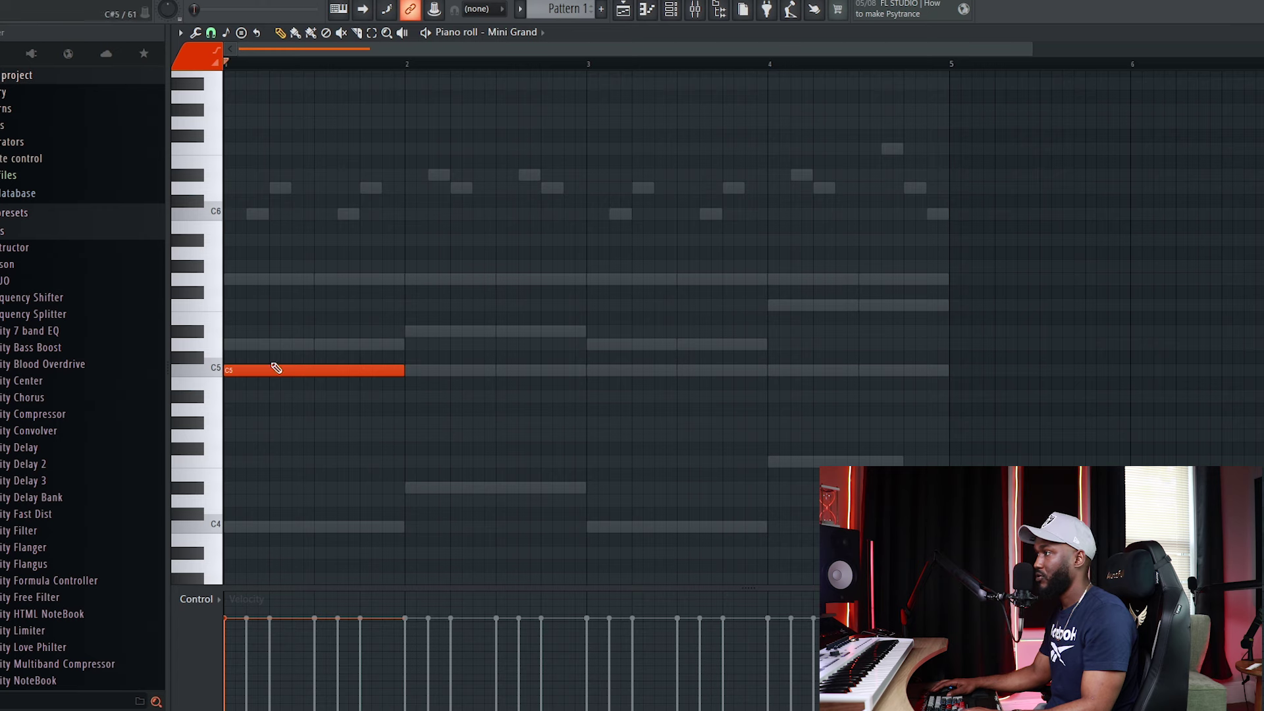
{"action": "left_click", "coordinate": [240, 344]}
{"action": "left_click", "coordinate": [242, 280]}
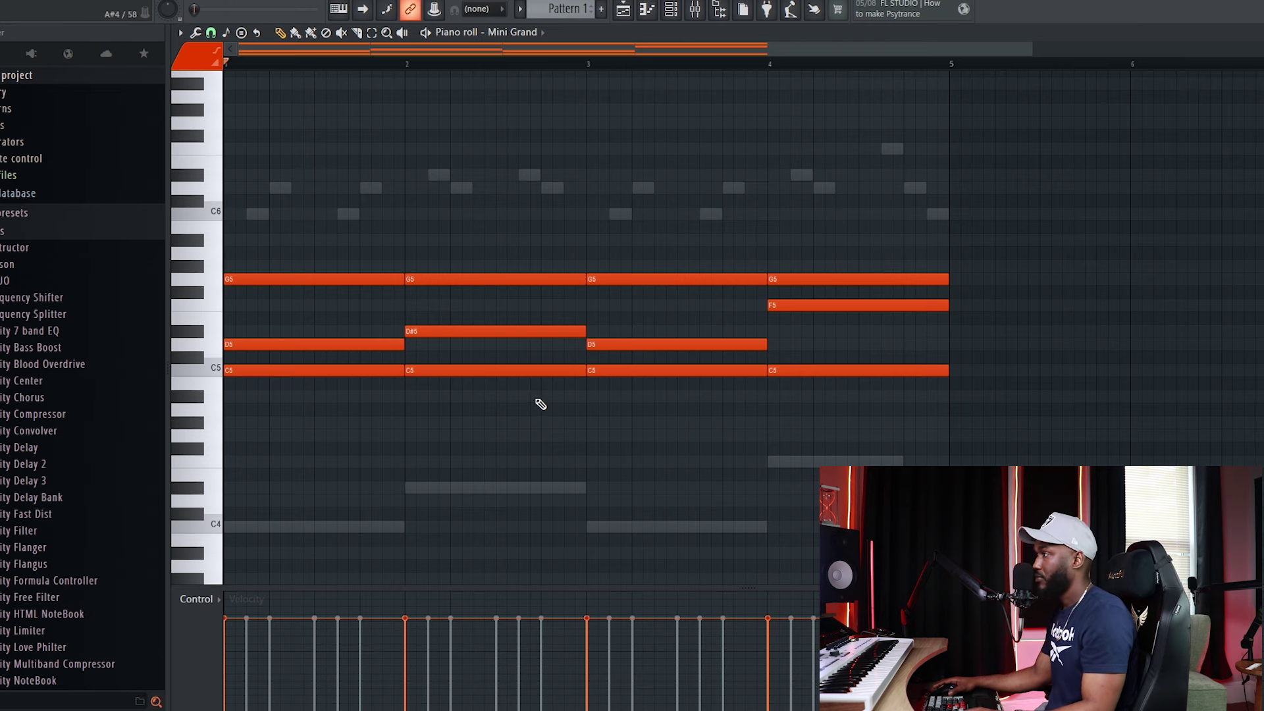
- Move all Mini Grand chord notes down one octave and randomize their velocities
{"action": "key", "text": "space"}
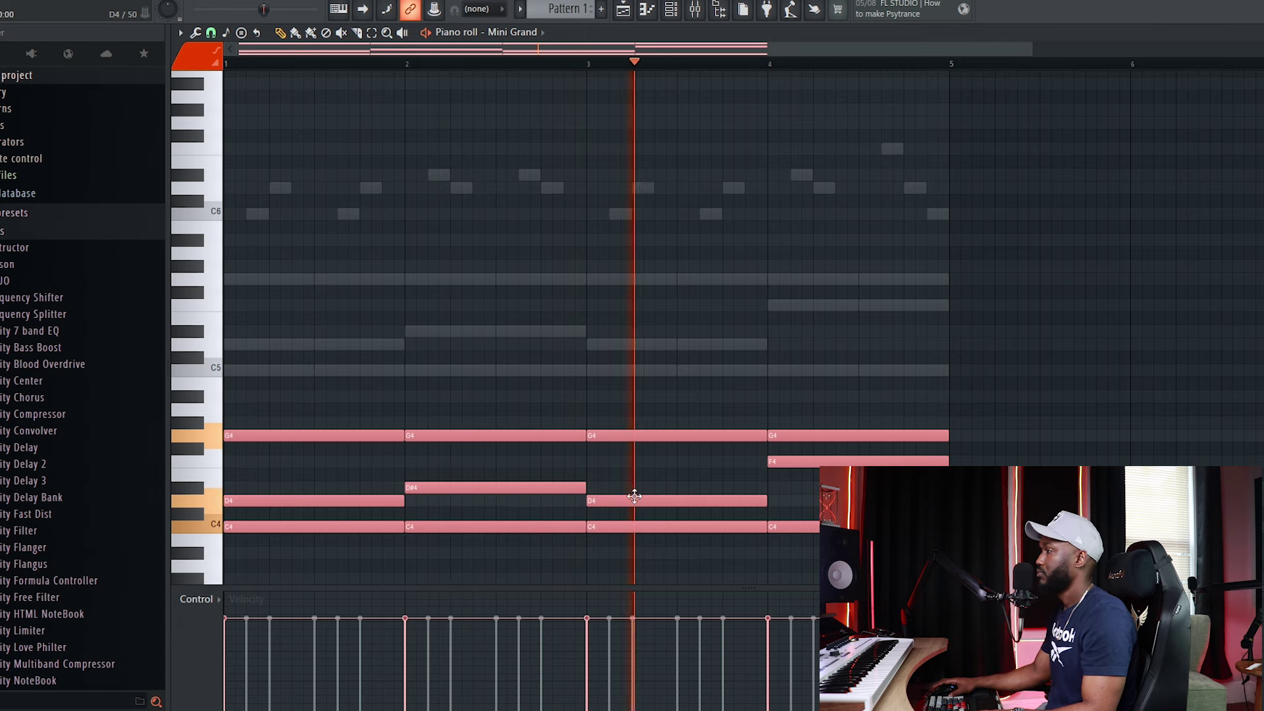
{"action": "key", "text": "space"}
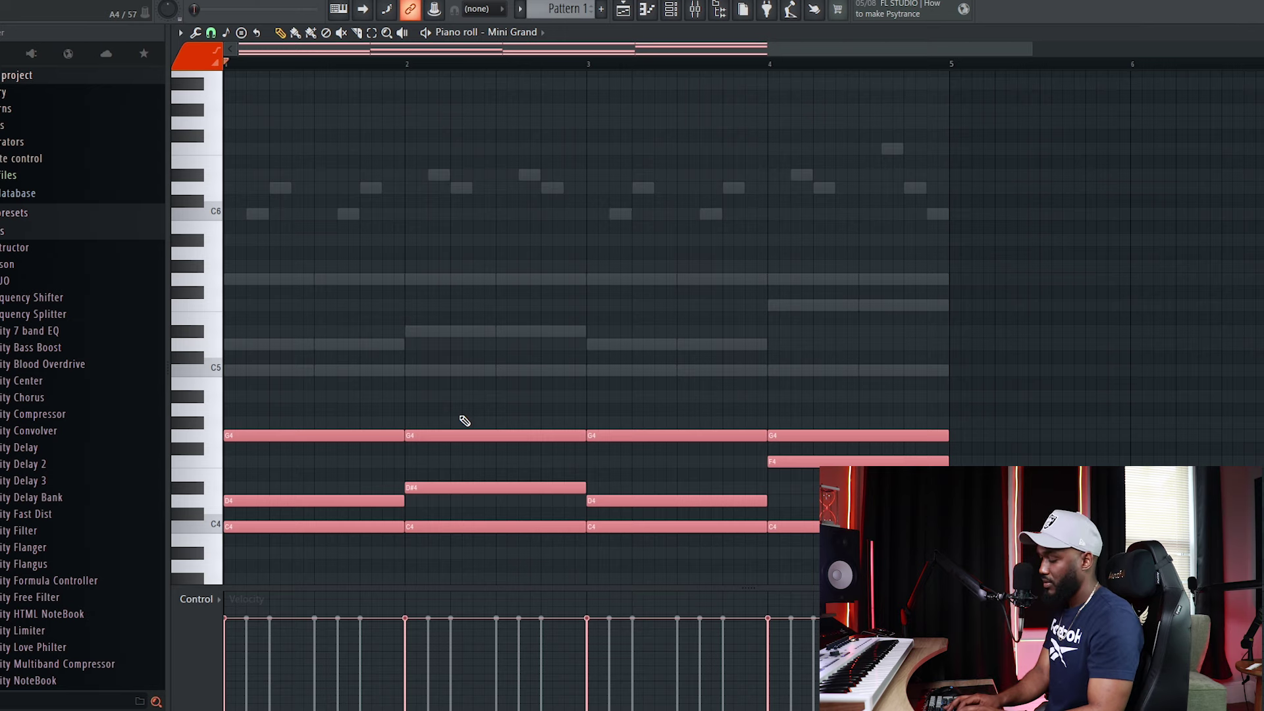
{"action": "key", "text": "alt+r"}
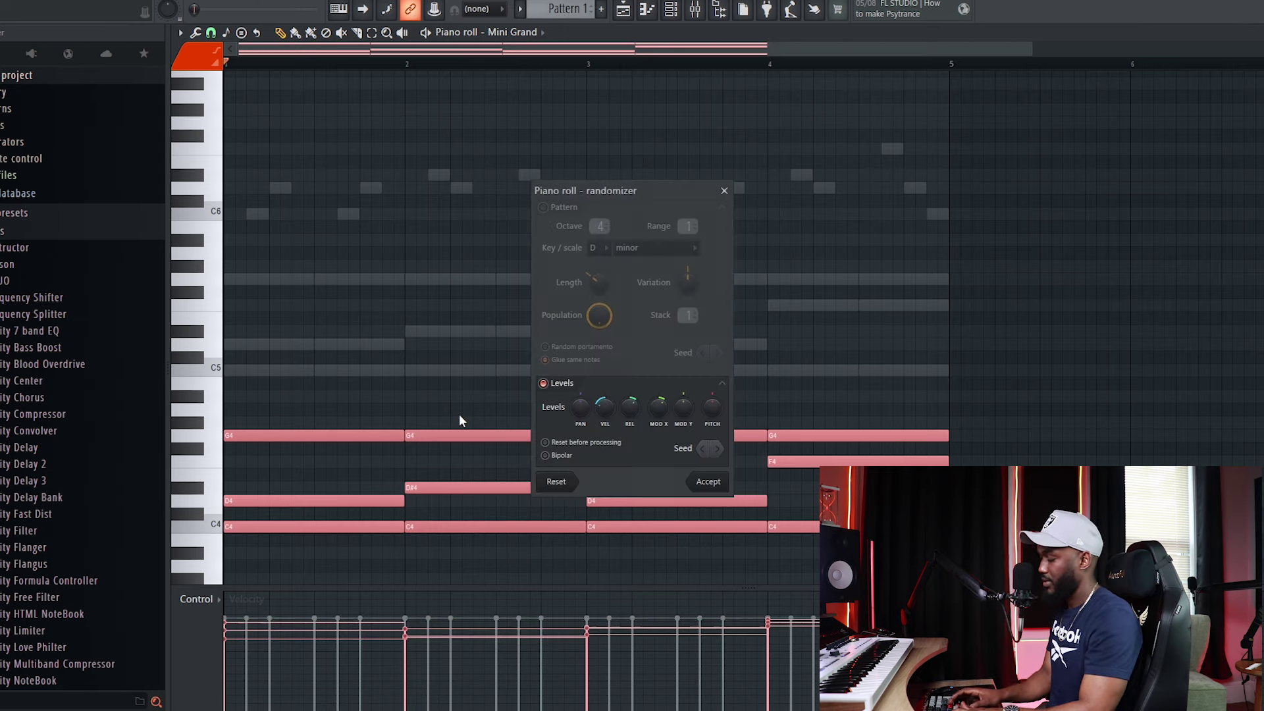
{"action": "key", "text": "Return"}
{"action": "key", "text": "space"}
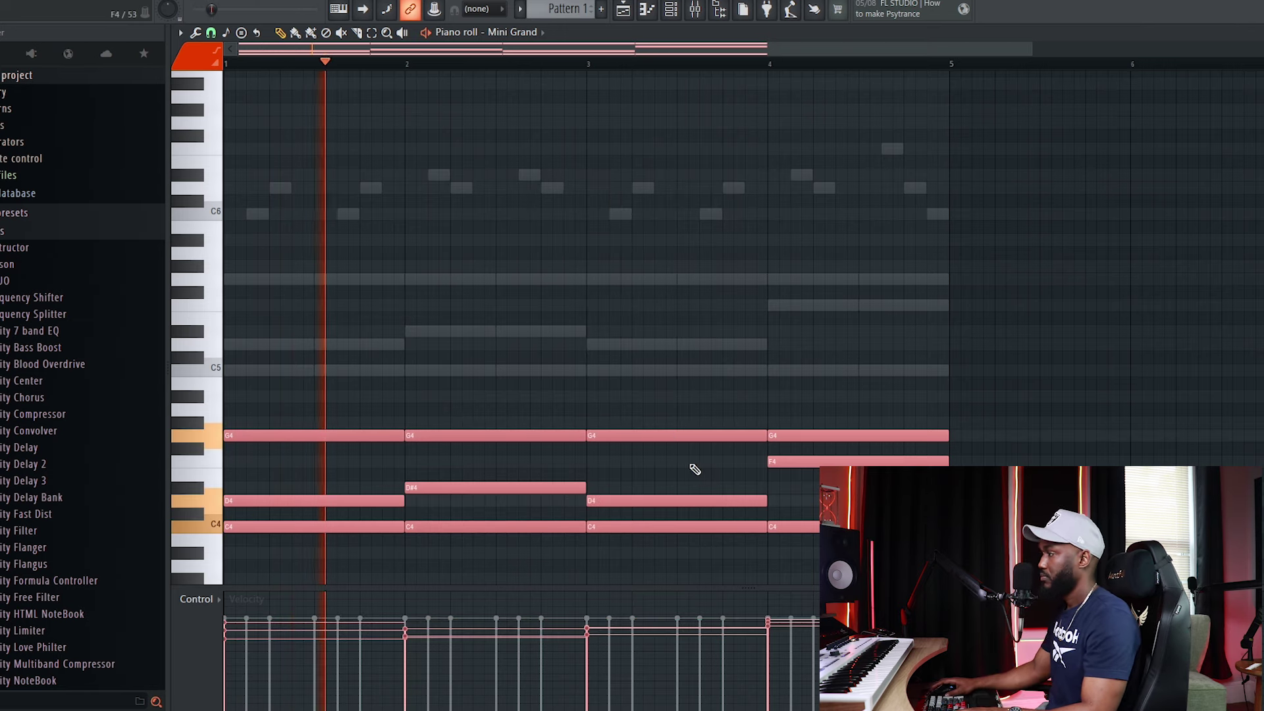
- Add one bass note per bar below the Mini Grand chords: C3, D#3, C3 and F3, and play the result
{"action": "scroll", "coordinate": [777, 382], "scroll_direction": "down", "scroll_amount": 3}
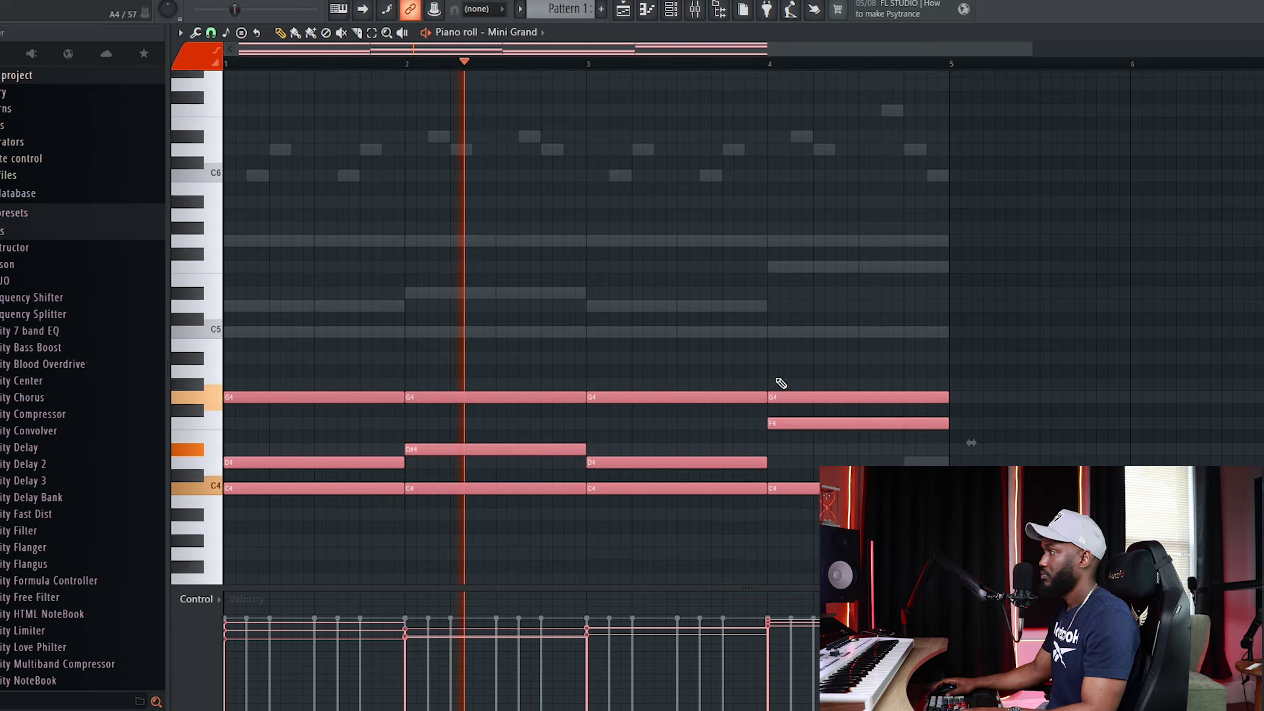
{"action": "scroll", "coordinate": [256, 527], "scroll_direction": "down", "scroll_amount": 5}
{"action": "key", "text": "space"}
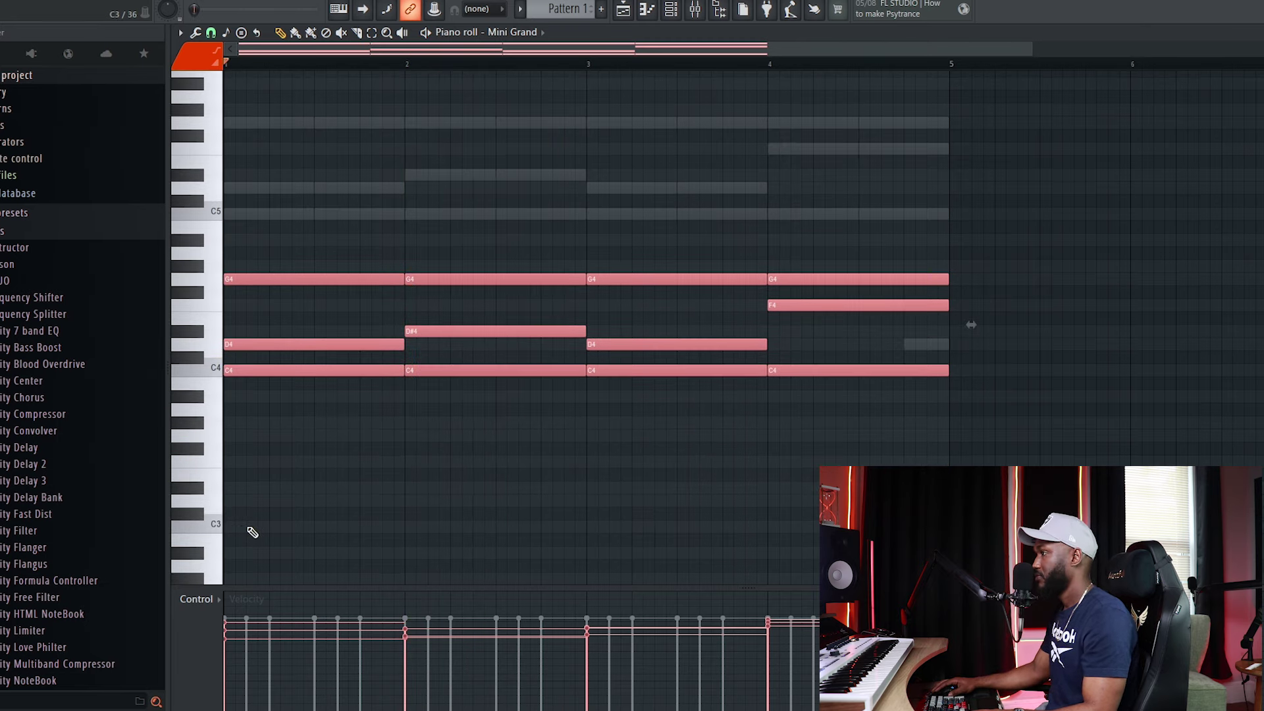
{"action": "left_click", "coordinate": [252, 532]}
{"action": "left_click", "coordinate": [408, 490]}
{"action": "left_click", "coordinate": [588, 528]}
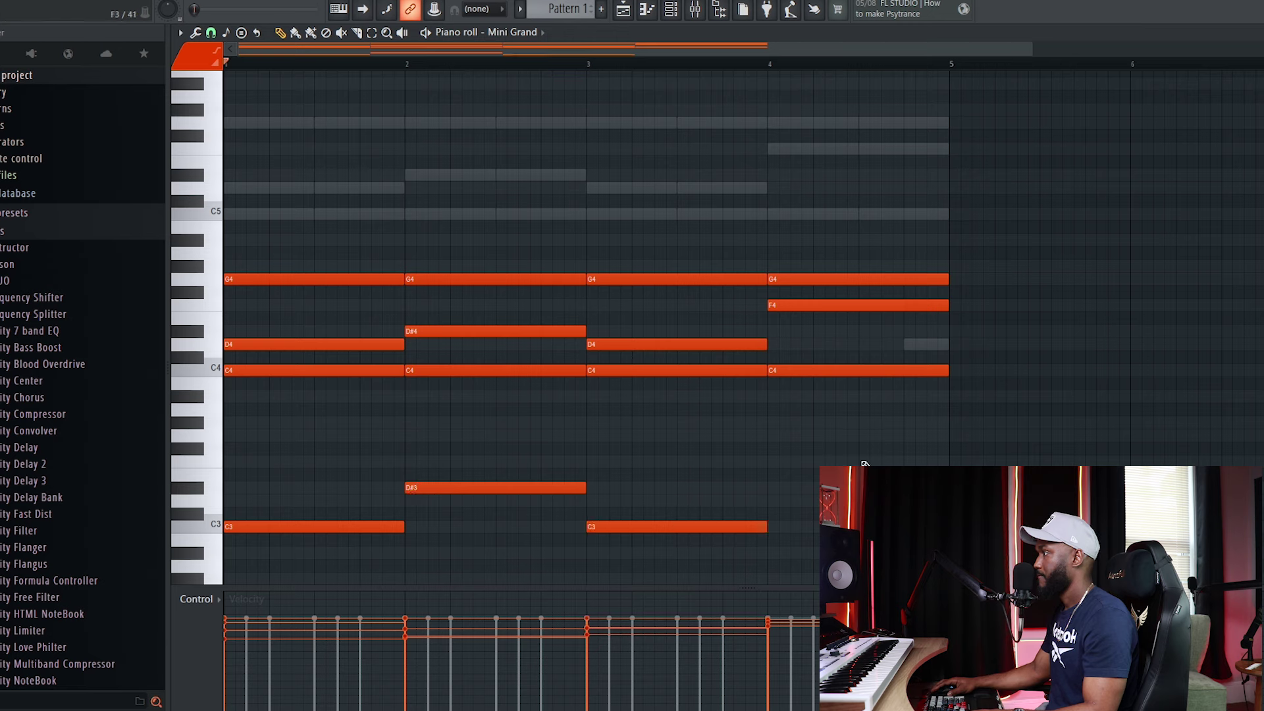
{"action": "left_click_drag", "start_coordinate": [773, 436], "coordinate": [773, 461]}
{"action": "left_click_drag", "start_coordinate": [947, 462], "coordinate": [861, 464]}
{"action": "key", "text": "space"}
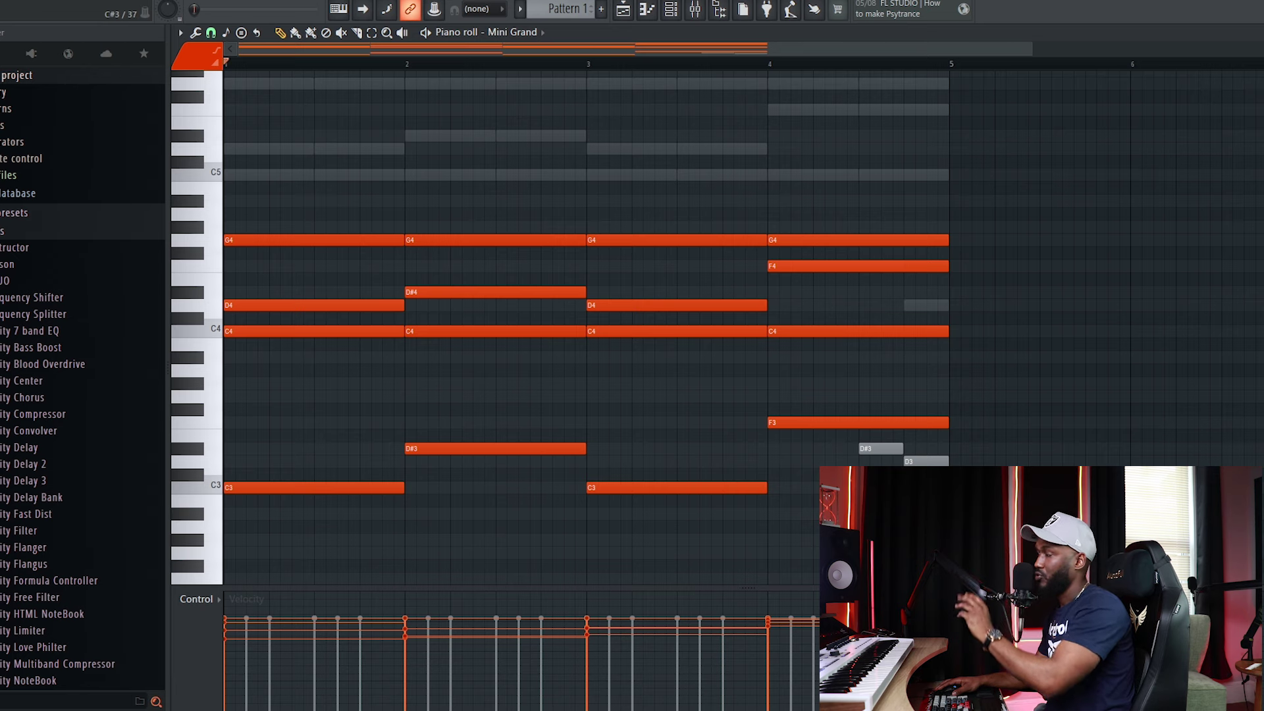
- Raise the short D6 in bar 1 to D7, align it with the ghosted D6 melody note, and add a second D7 over the next one
{"action": "scroll", "coordinate": [415, 355], "scroll_direction": "up", "scroll_amount": 5}
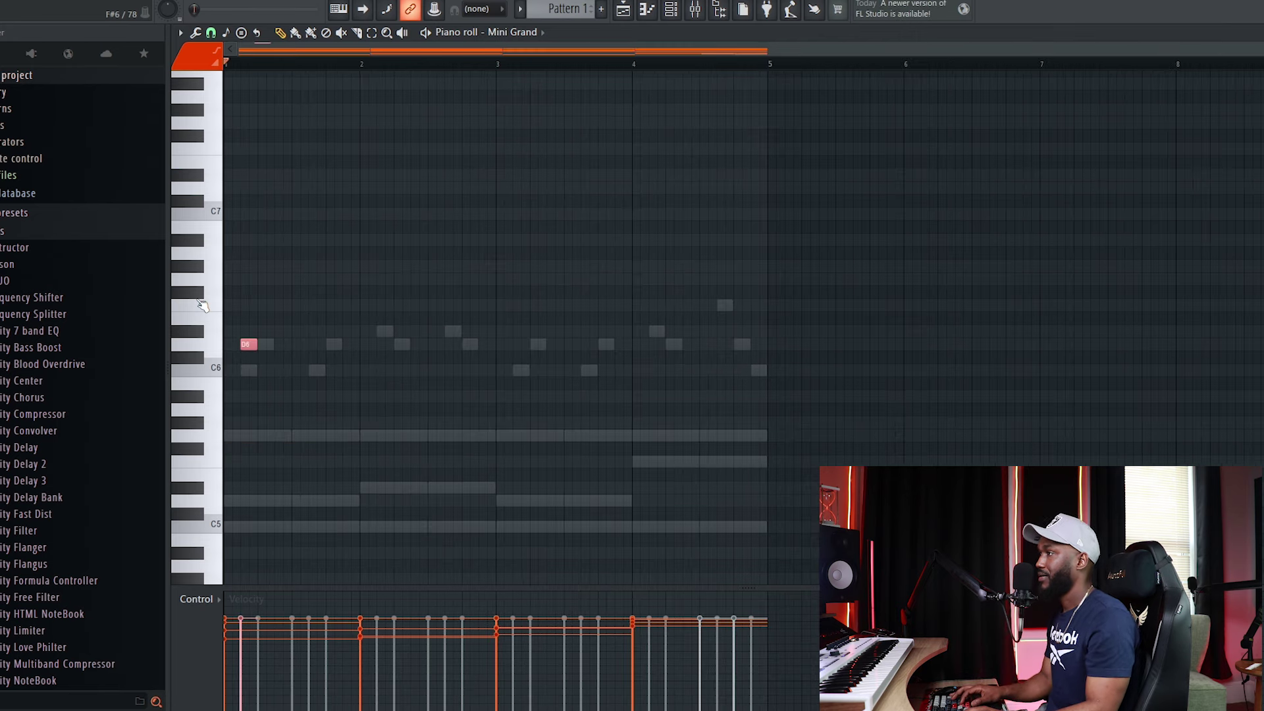
{"action": "key", "text": "ctrl+Up"}
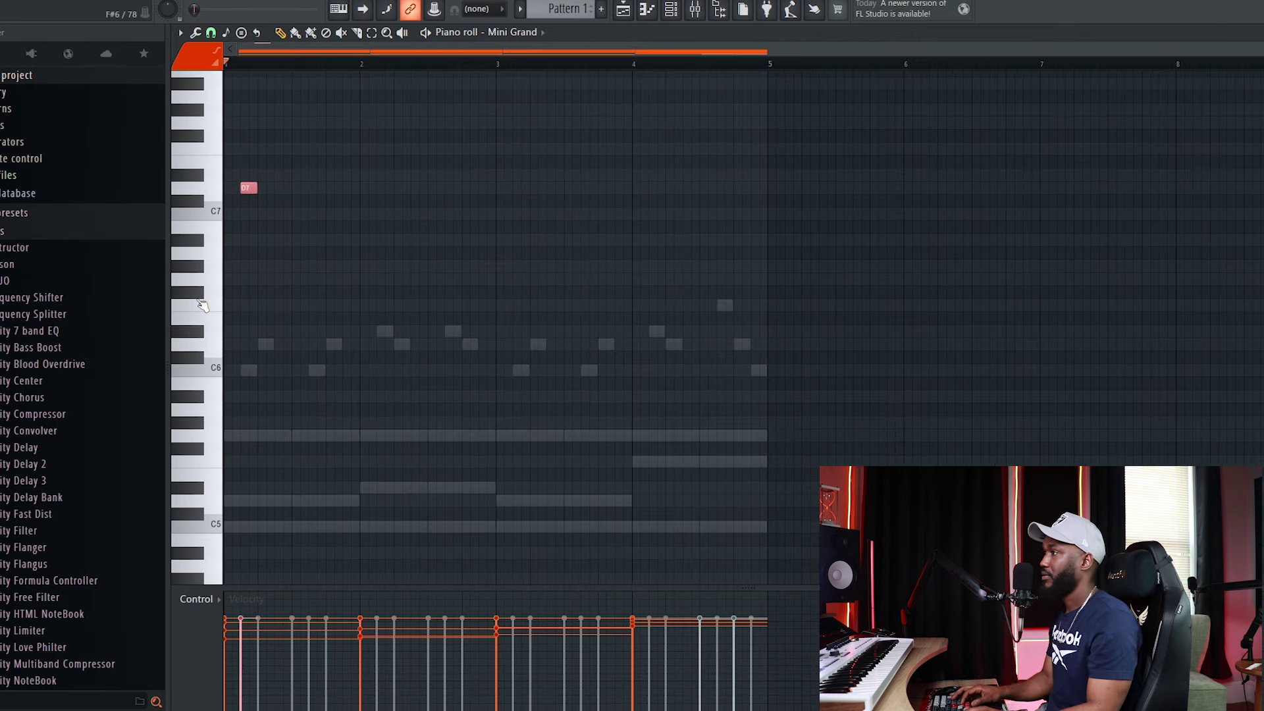
{"action": "left_click_drag", "start_coordinate": [249, 189], "coordinate": [266, 189]}
{"action": "key", "text": "space"}
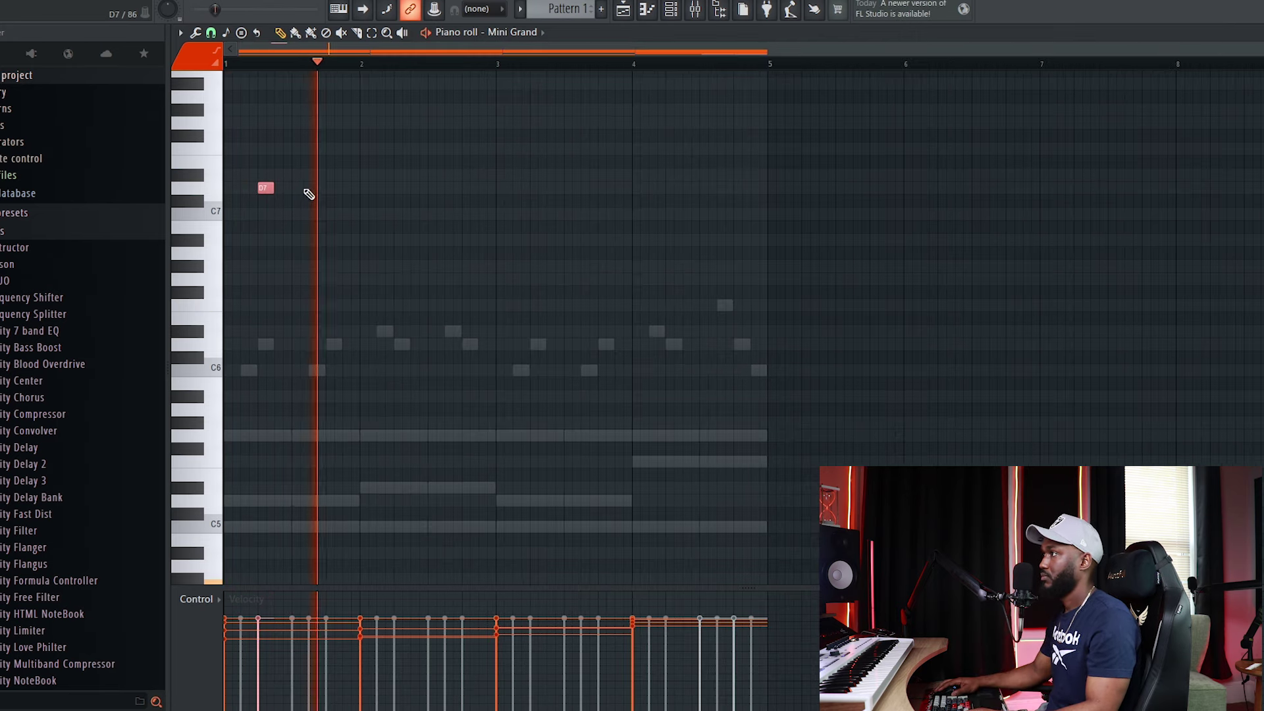
{"action": "key", "text": "space"}
{"action": "key", "text": "space"}
{"action": "left_click", "coordinate": [333, 188]}
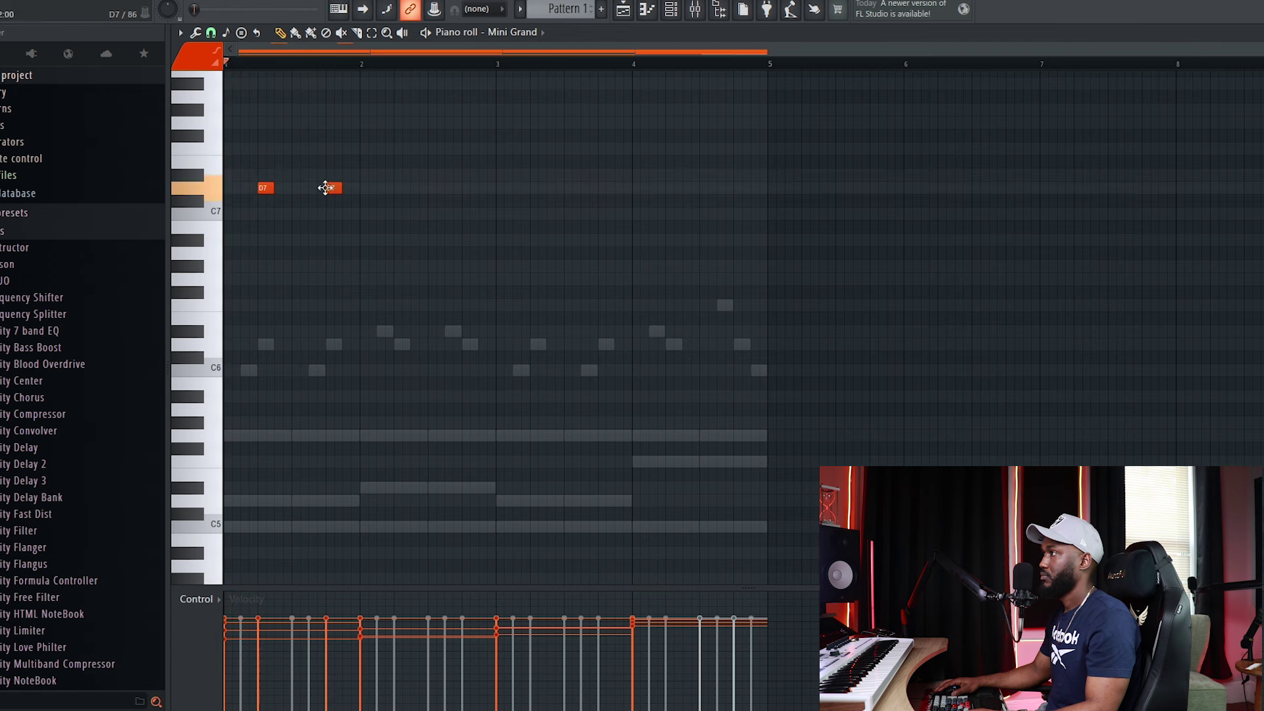
- Continue the short high notes with two D#7 in bar 2, two D7 in bar 3, and D#7 and F7 in bar 4
{"action": "left_click", "coordinate": [398, 175]}
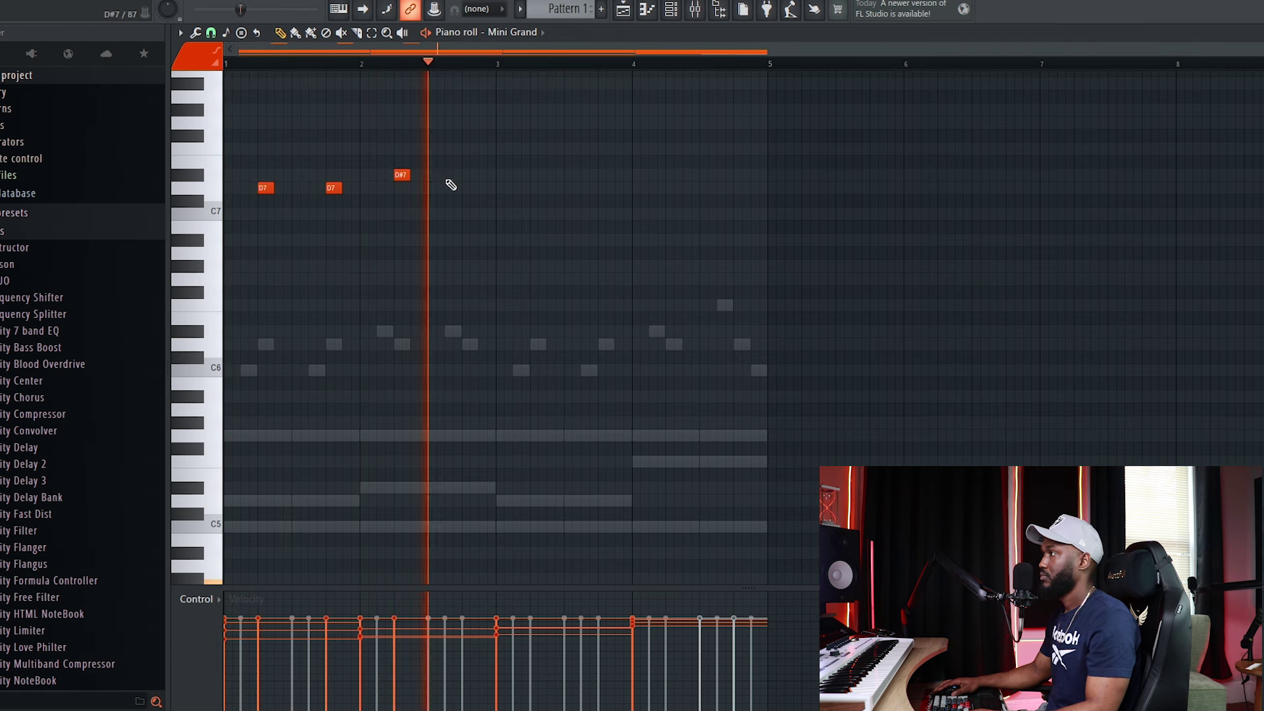
{"action": "left_click", "coordinate": [467, 175]}
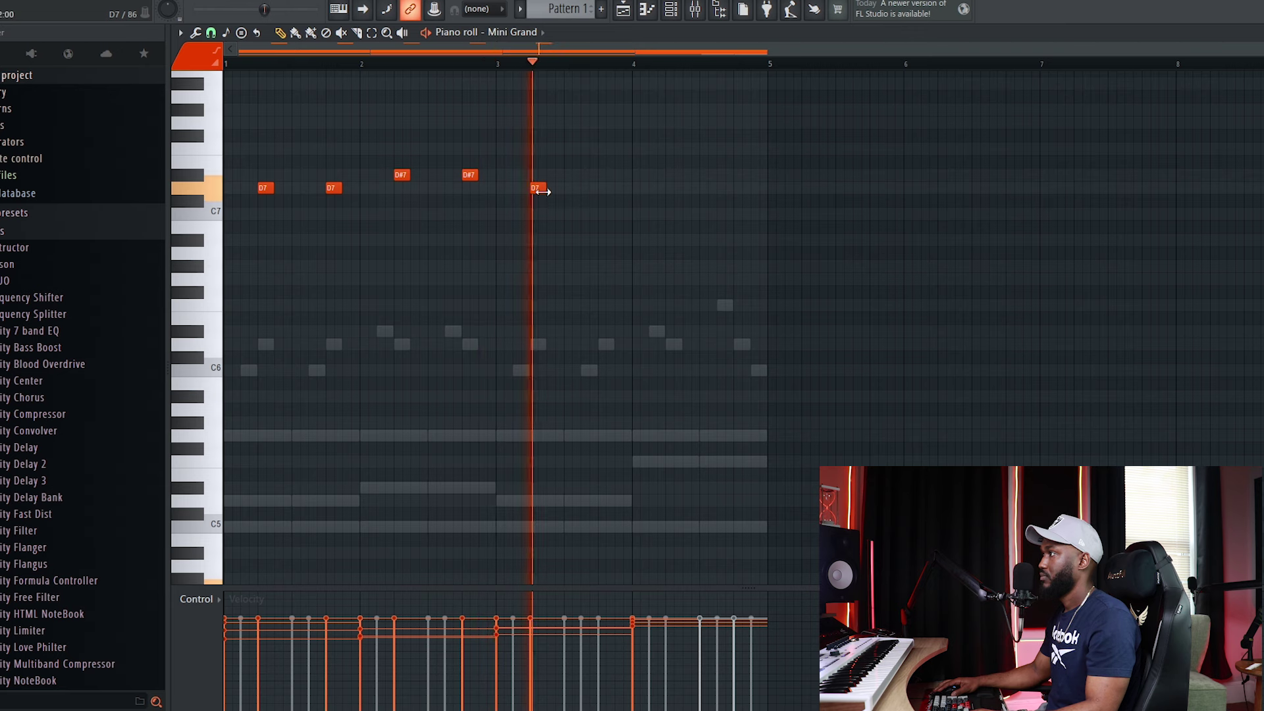
{"action": "left_click", "coordinate": [535, 188]}
{"action": "left_click", "coordinate": [603, 189]}
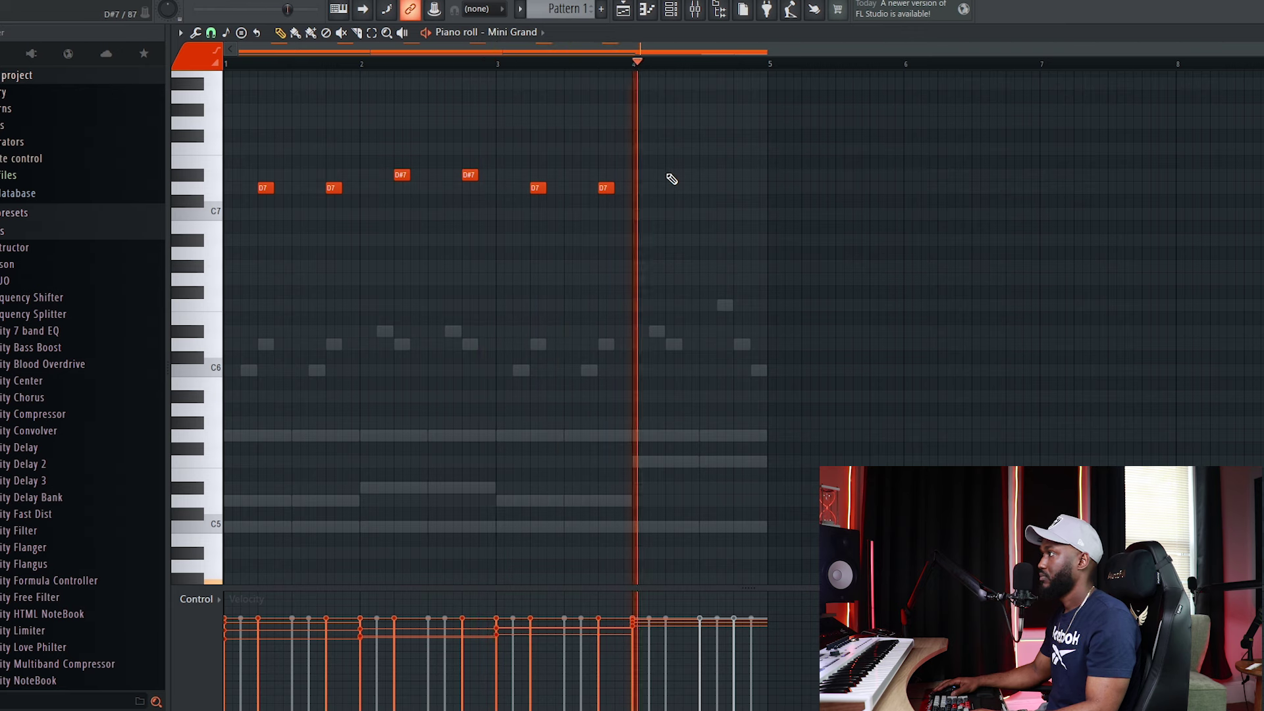
{"action": "left_click", "coordinate": [669, 175]}
{"action": "left_click", "coordinate": [739, 149]}
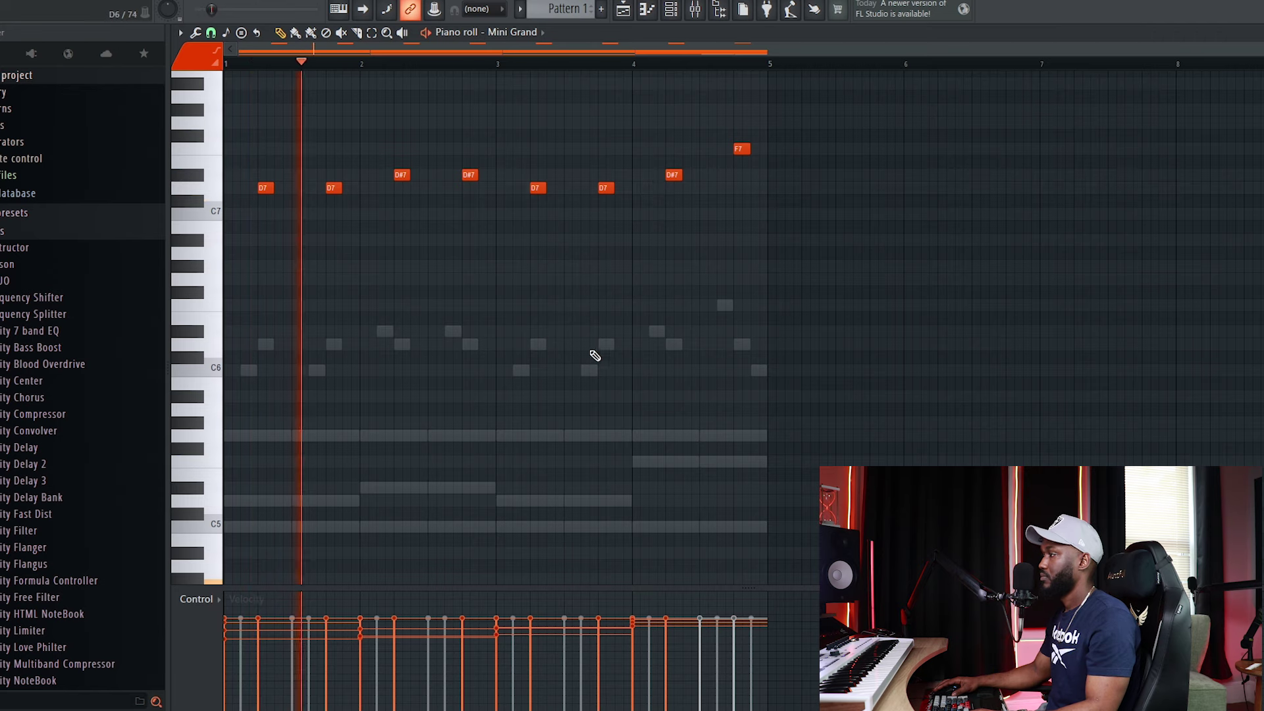
{"action": "scroll", "coordinate": [643, 384], "scroll_direction": "down", "scroll_amount": 6}
{"action": "scroll", "coordinate": [643, 375], "scroll_direction": "down", "scroll_amount": 2}
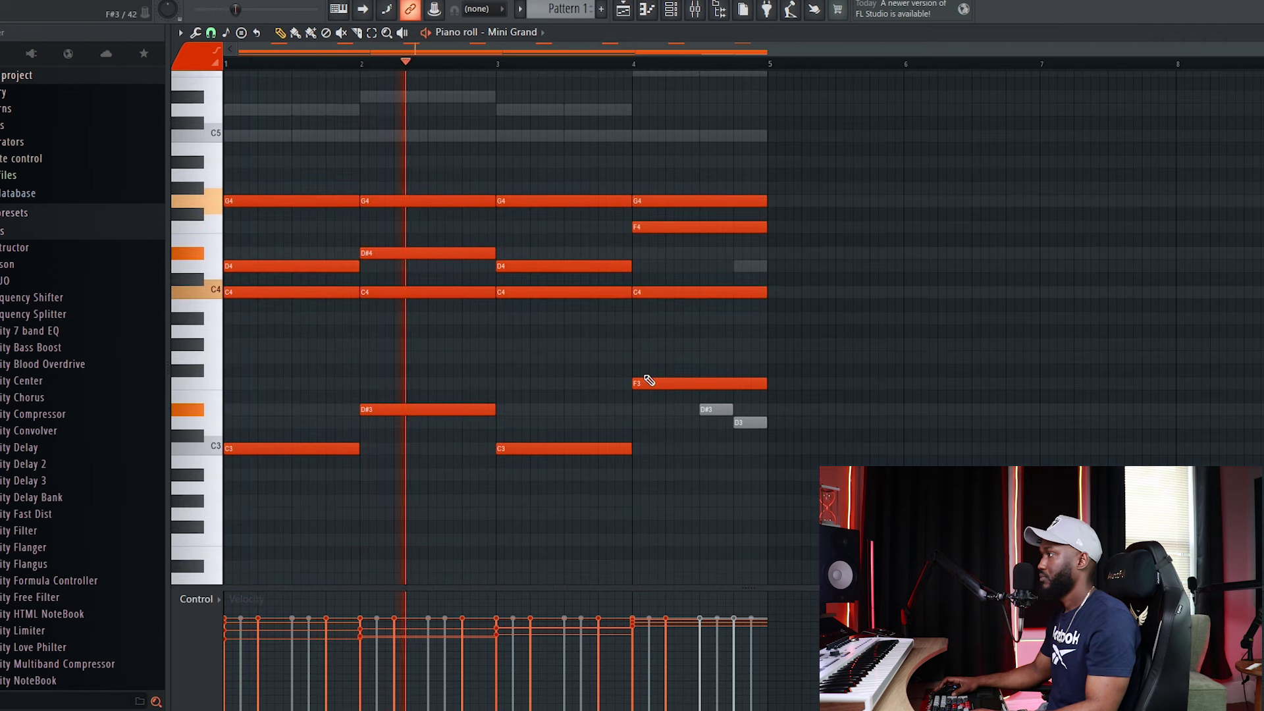
- Set the key of the LANDR Chromatic Alien Bazooka preset to root note C with the Minor chord type
{"action": "scroll", "coordinate": [646, 378], "scroll_direction": "up", "scroll_amount": 2}
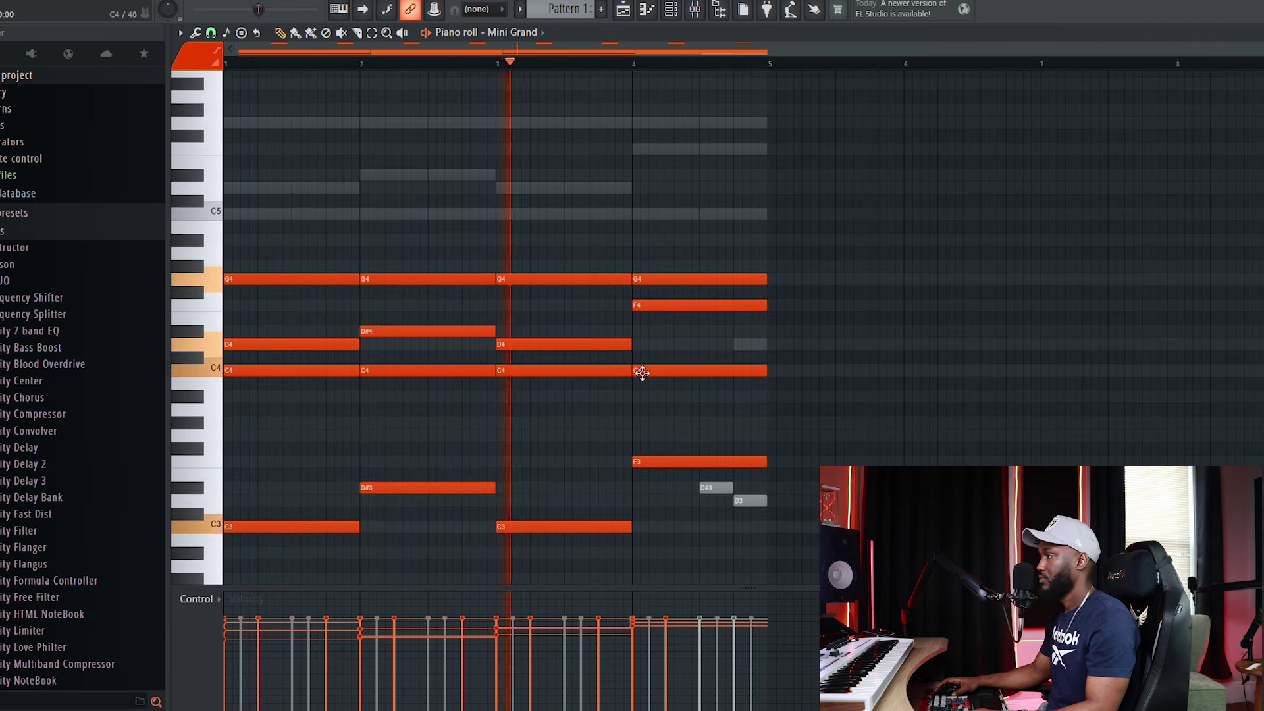
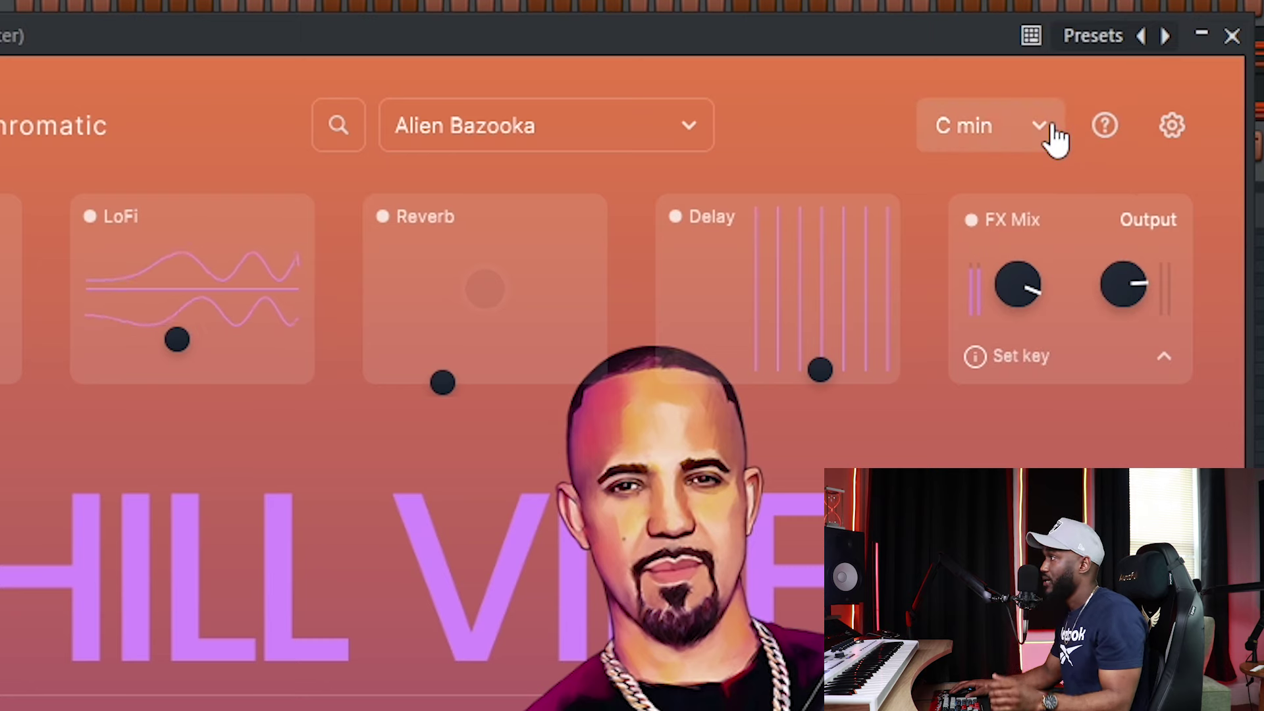
{"action": "left_click", "coordinate": [1039, 125]}
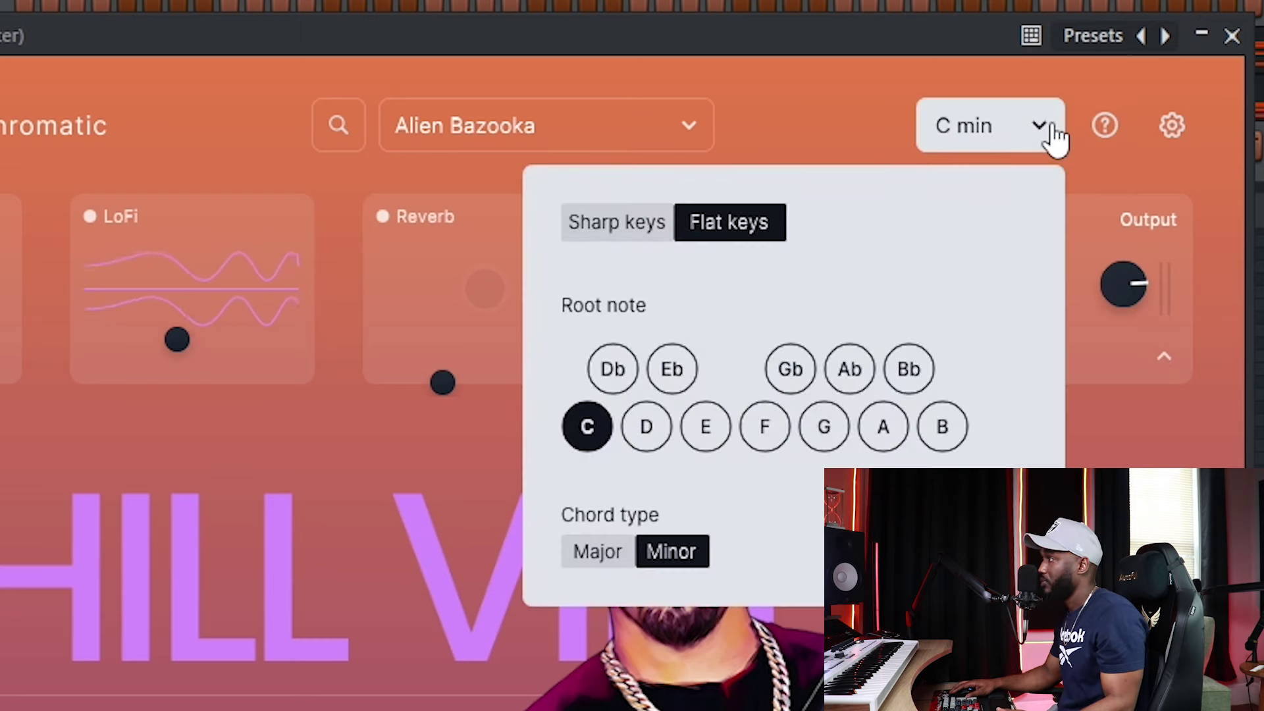
{"action": "left_click", "coordinate": [585, 423]}
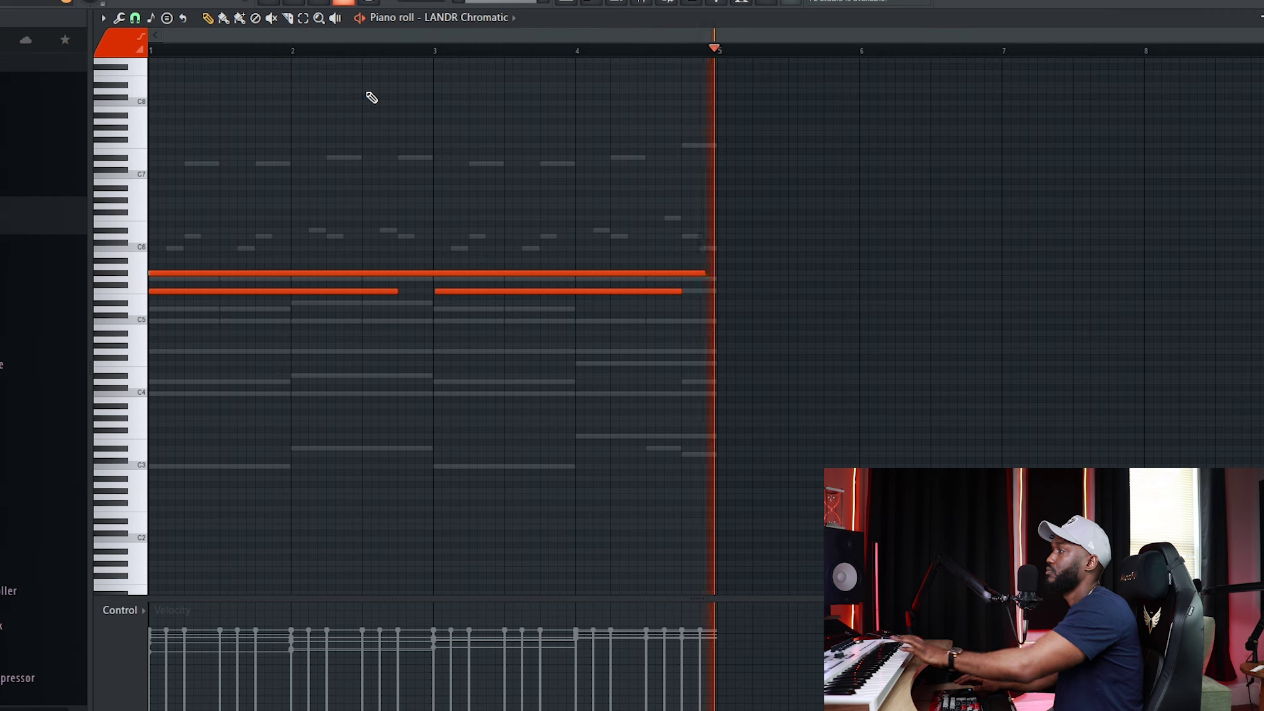
- Stop playback, select all recorded LANDR Chromatic notes, and bring up the LANDR Chromatic instrument
{"action": "key", "text": "space"}
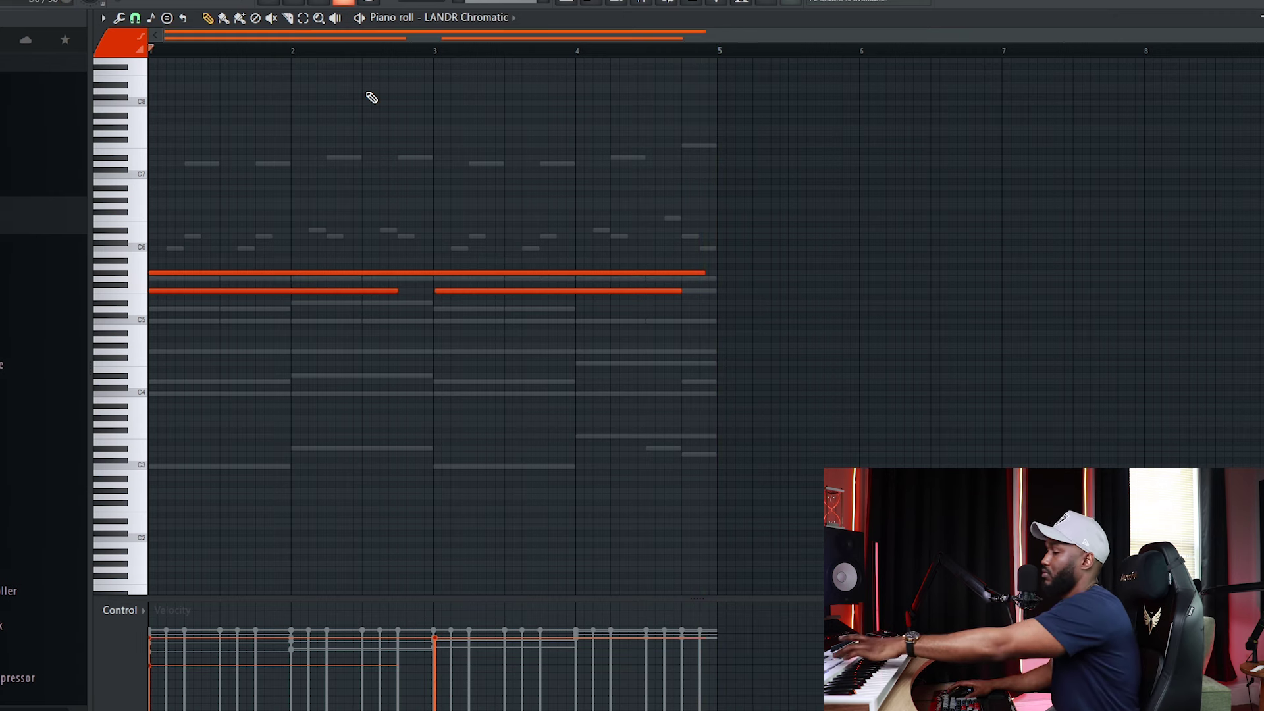
{"action": "key", "text": "ctrl+a"}
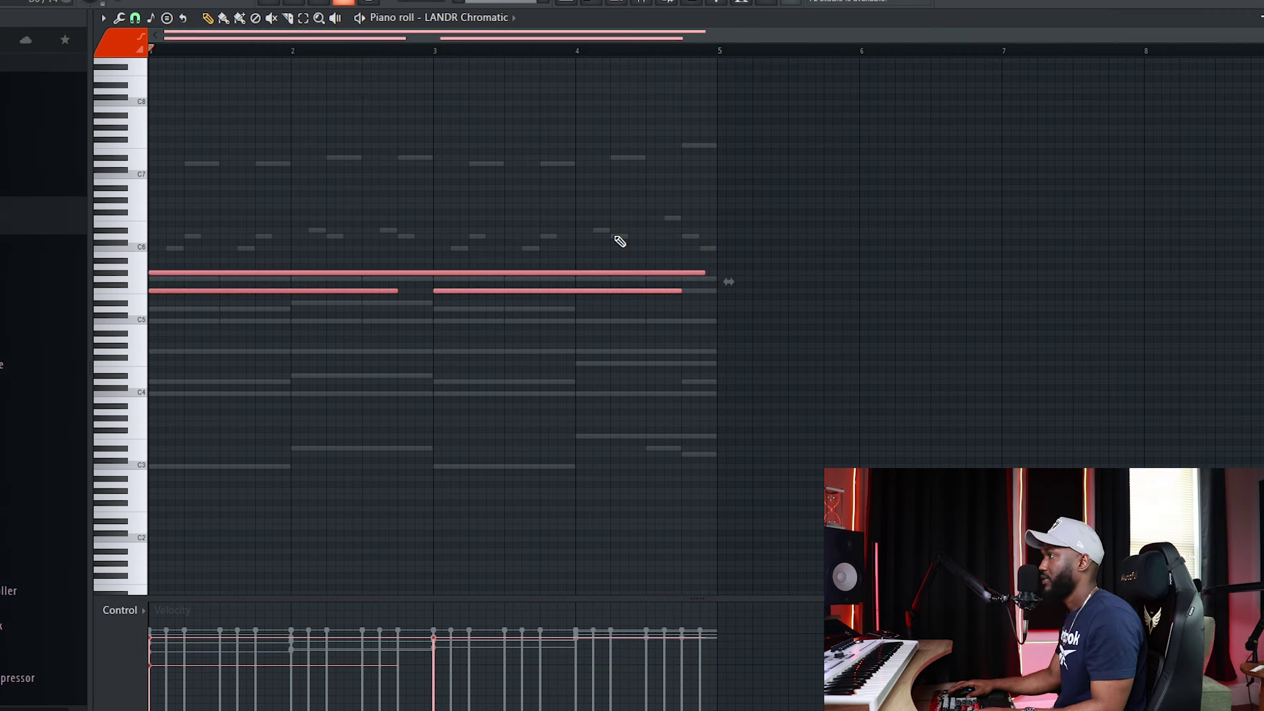
{"action": "left_click", "coordinate": [582, 4]}
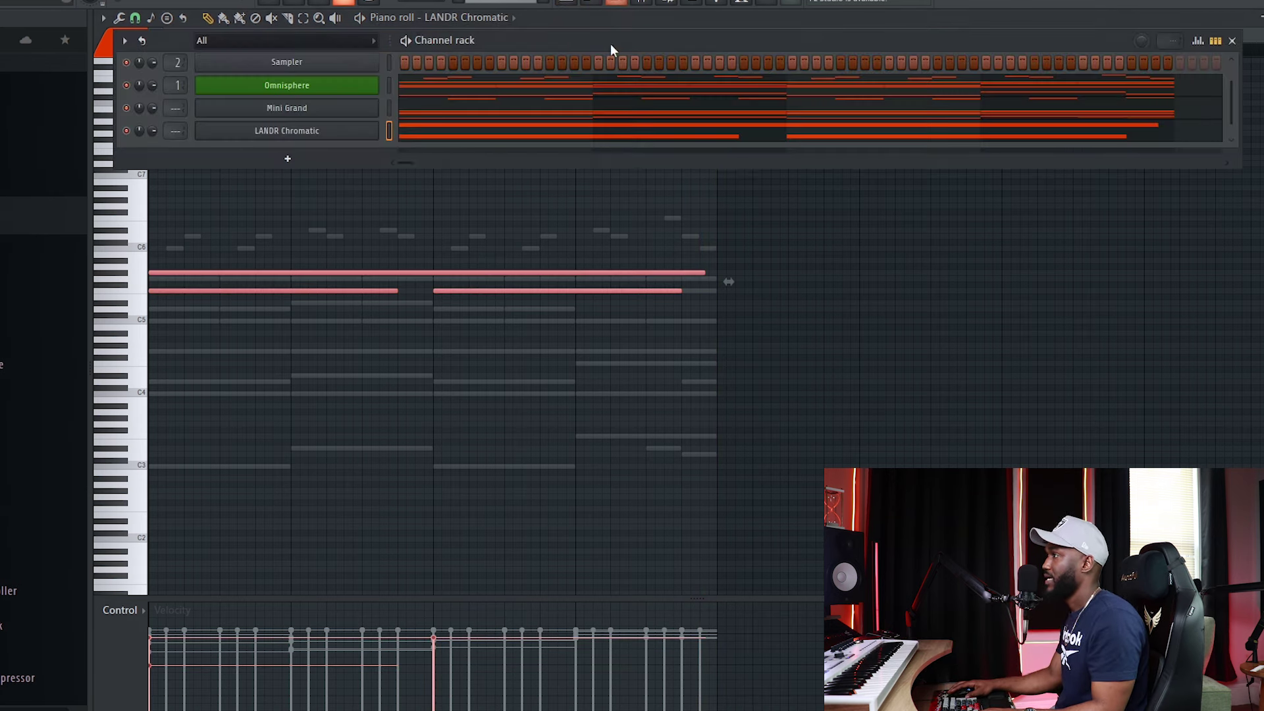
{"action": "left_click", "coordinate": [327, 132]}
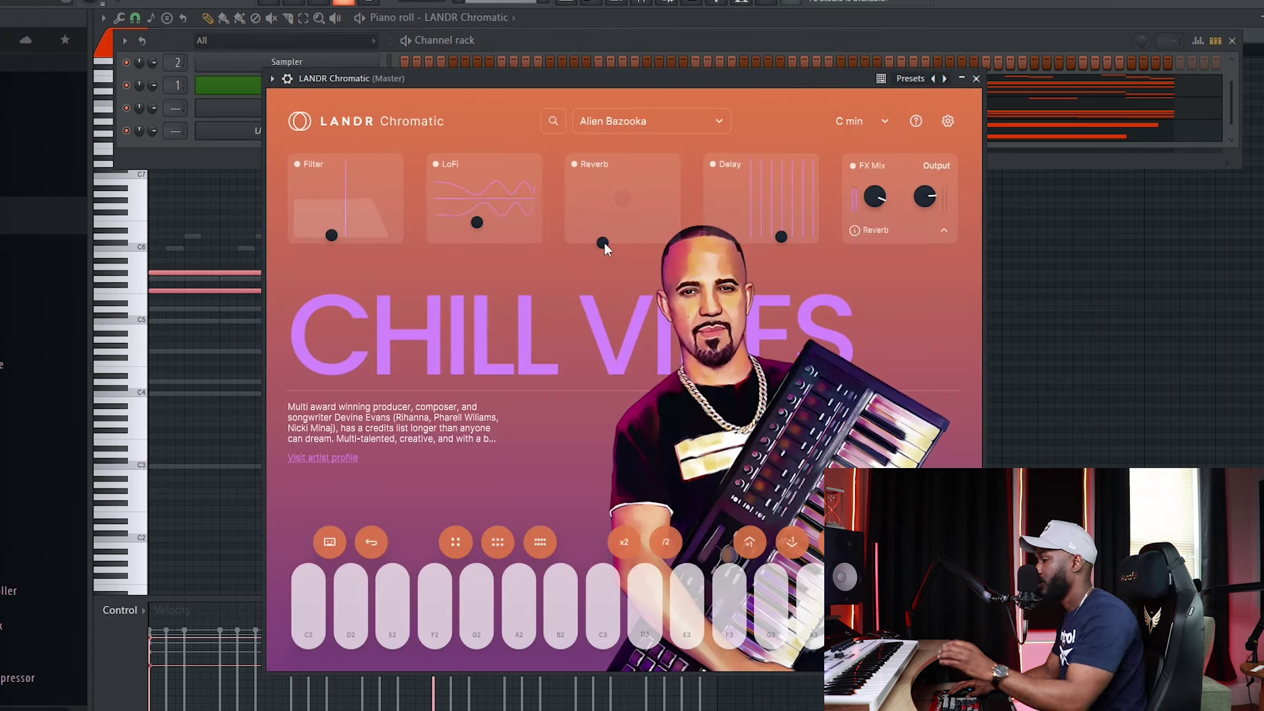
- Solo the LANDR Chromatic channel and adjust its Reverb amount while the part plays
{"action": "right_click", "coordinate": [126, 131]}
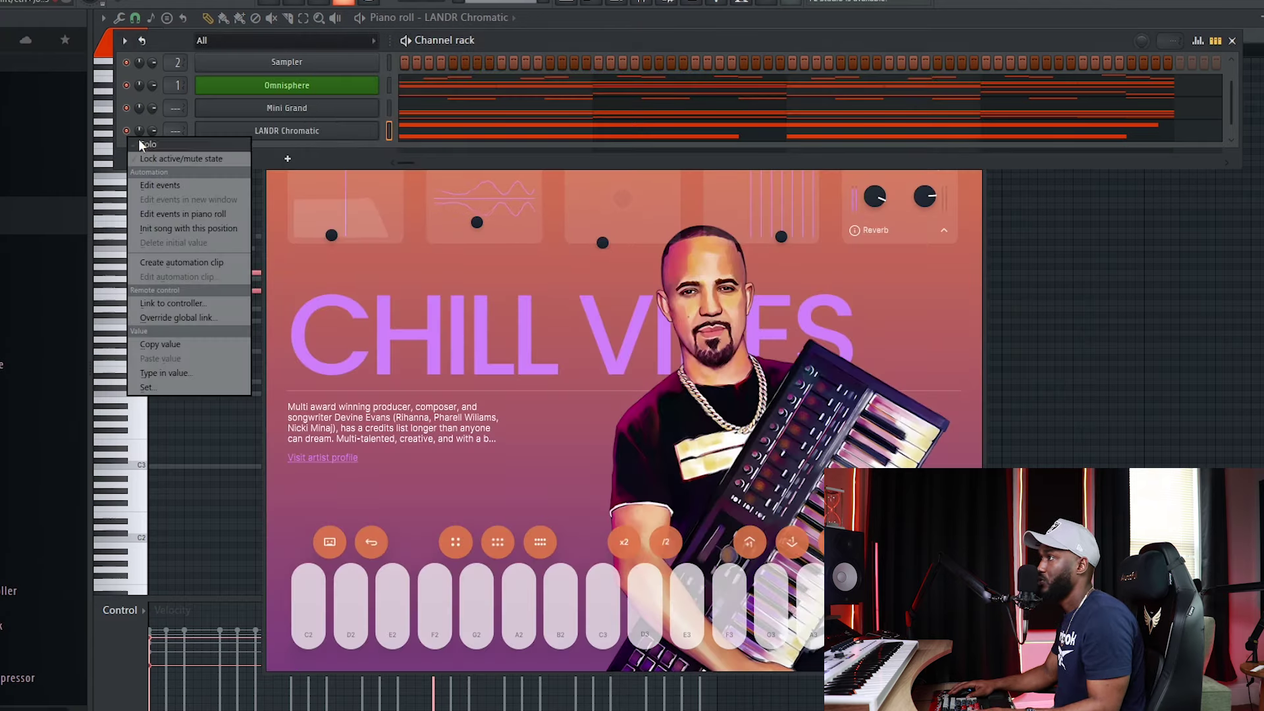
{"action": "left_click", "coordinate": [134, 143]}
{"action": "key", "text": "space"}
{"action": "left_click", "coordinate": [323, 131]}
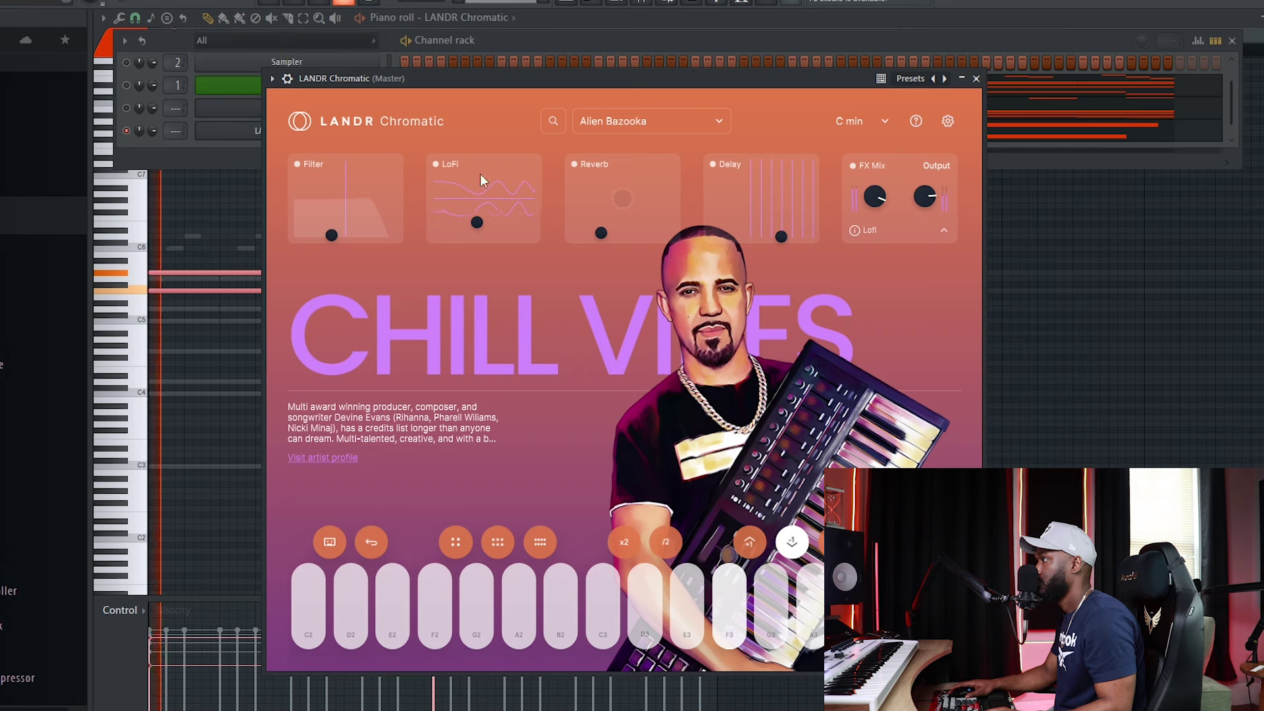
{"action": "left_click_drag", "start_coordinate": [603, 243], "coordinate": [657, 188]}
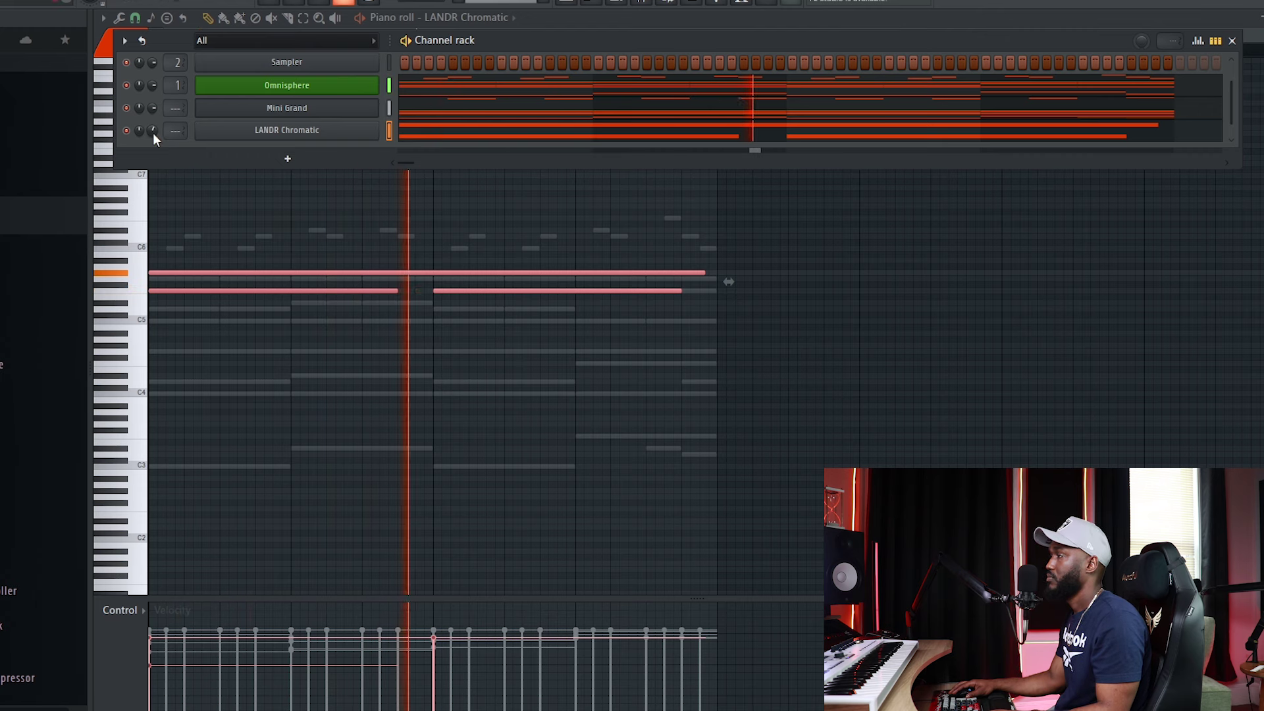
{"action": "key", "text": "space"}
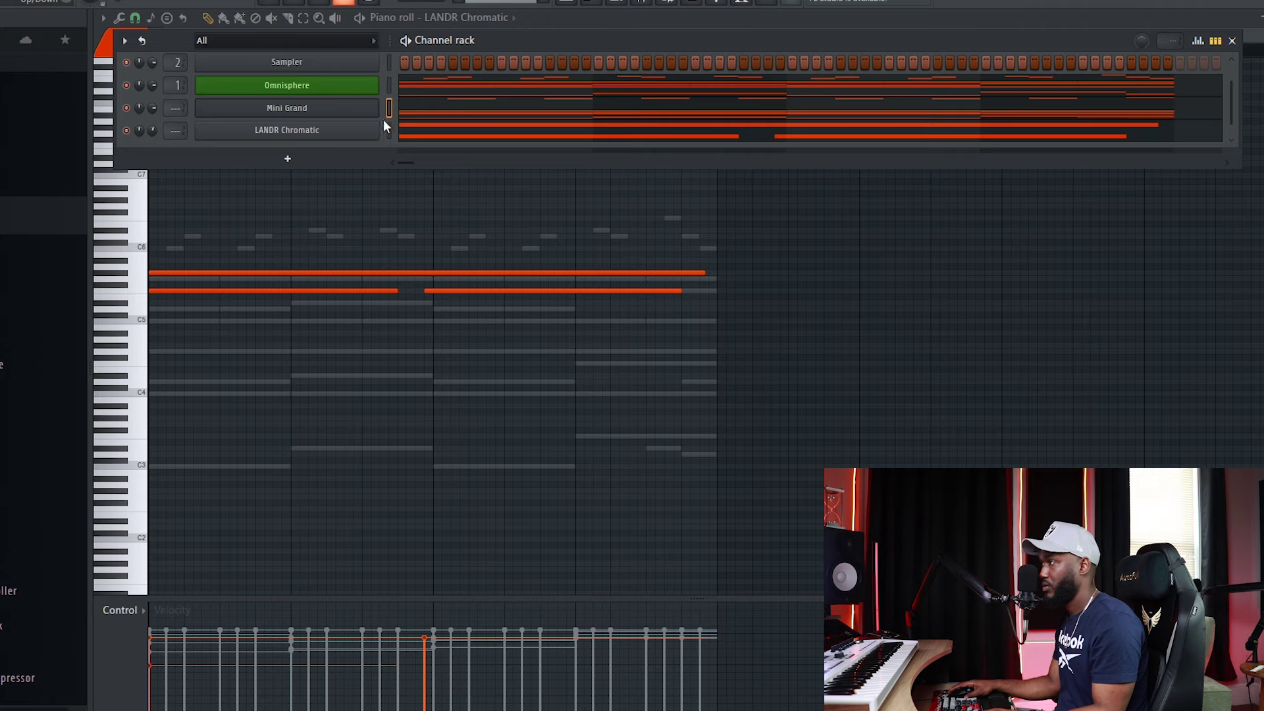
- Add Fruity Parametric EQ 2 to the Mini Grand mixer track and cut the lows with a high-pass on band 1
{"action": "key", "text": "F9"}
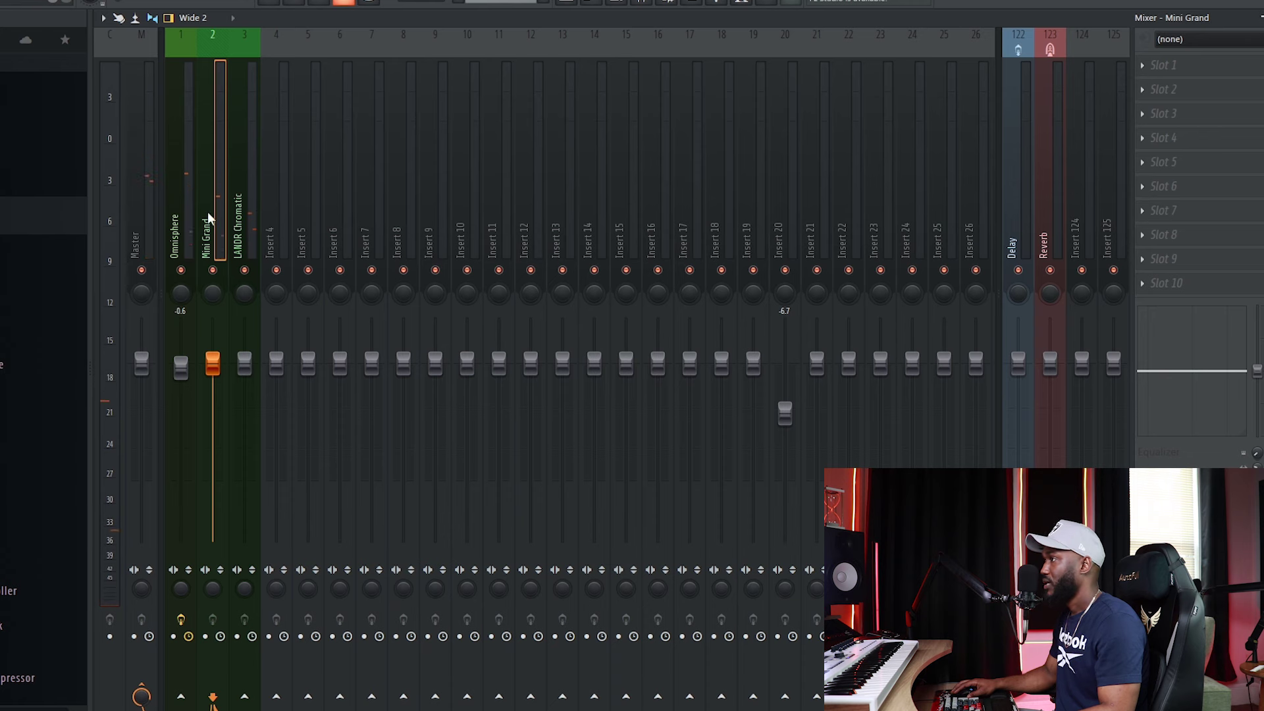
{"action": "left_click", "coordinate": [1184, 67]}
{"action": "left_click", "coordinate": [650, 233]}
{"action": "mouse_move", "coordinate": [642, 226]}
{"action": "left_mouse_down"}
{"action": "mouse_move", "coordinate": [642, 248]}
{"action": "mouse_move", "coordinate": [643, 228]}
{"action": "left_mouse_up"}
{"action": "key", "text": "space"}
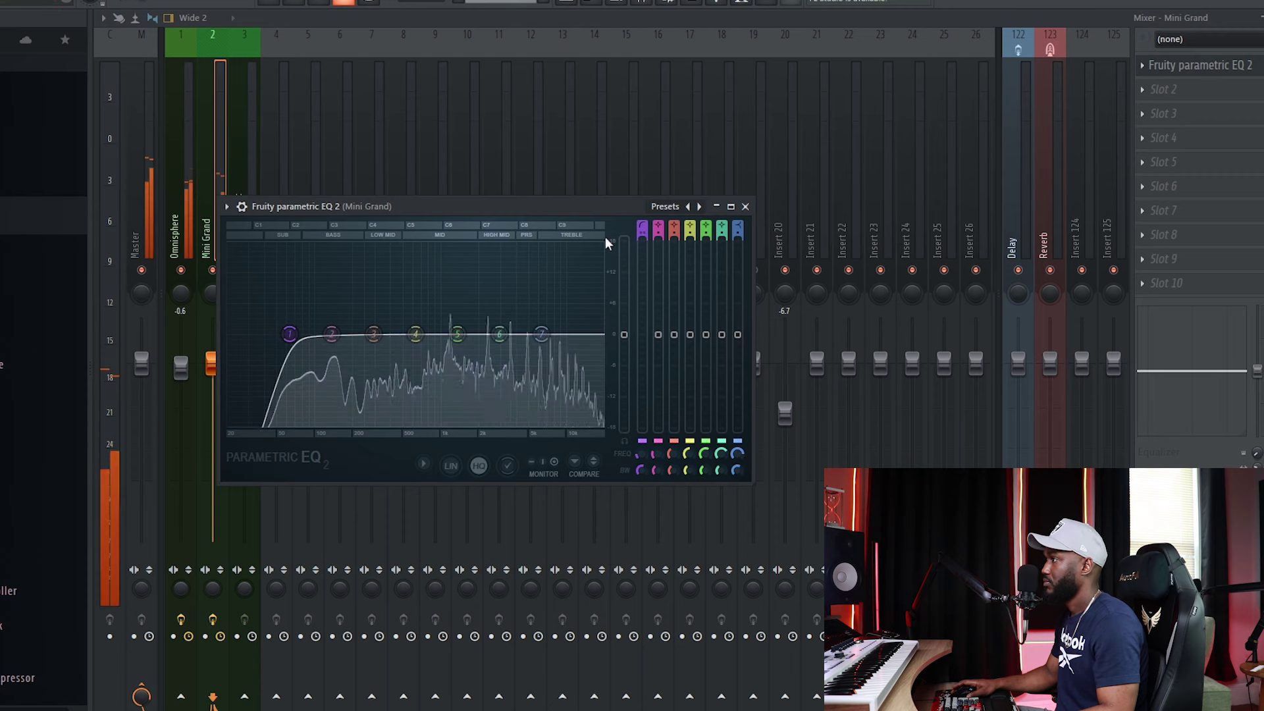
{"action": "left_click_drag", "start_coordinate": [290, 334], "coordinate": [287, 333]}
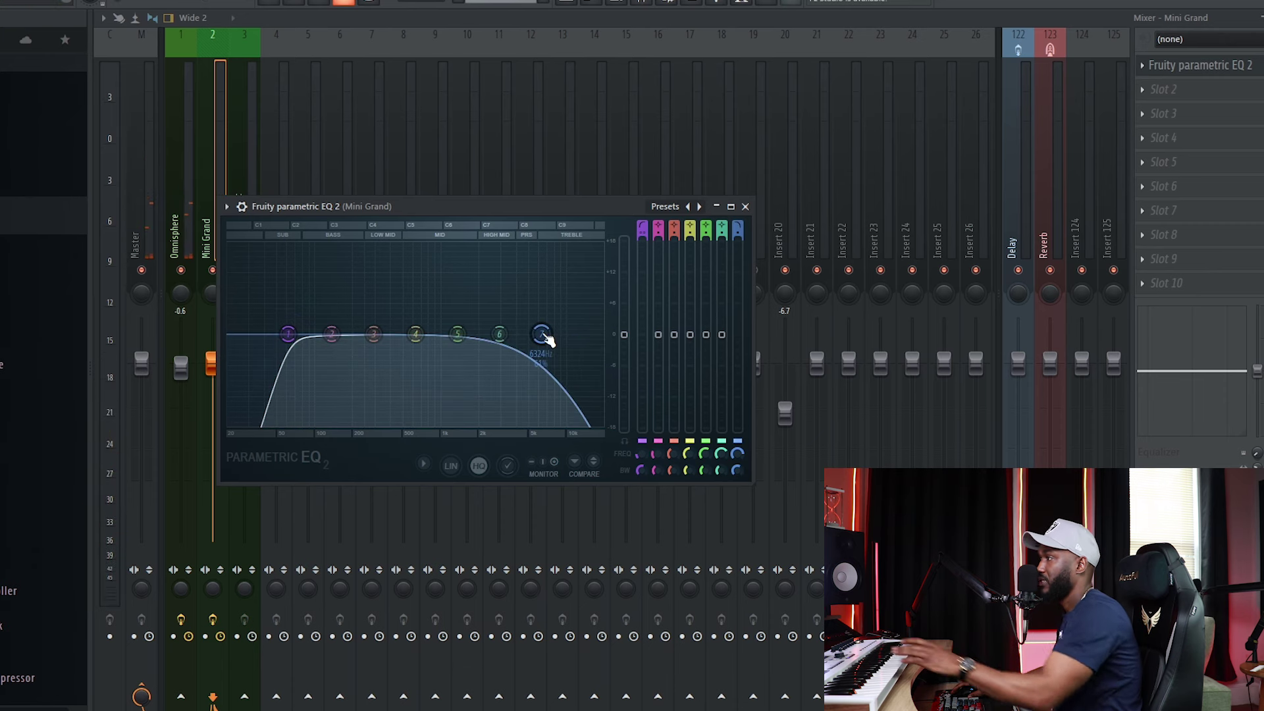
- Shape band 7 of the Mini Grand EQ into a steeper low-pass and move its cutoff higher in the treble range
{"action": "scroll", "coordinate": [543, 336], "scroll_direction": "down", "scroll_amount": 2}
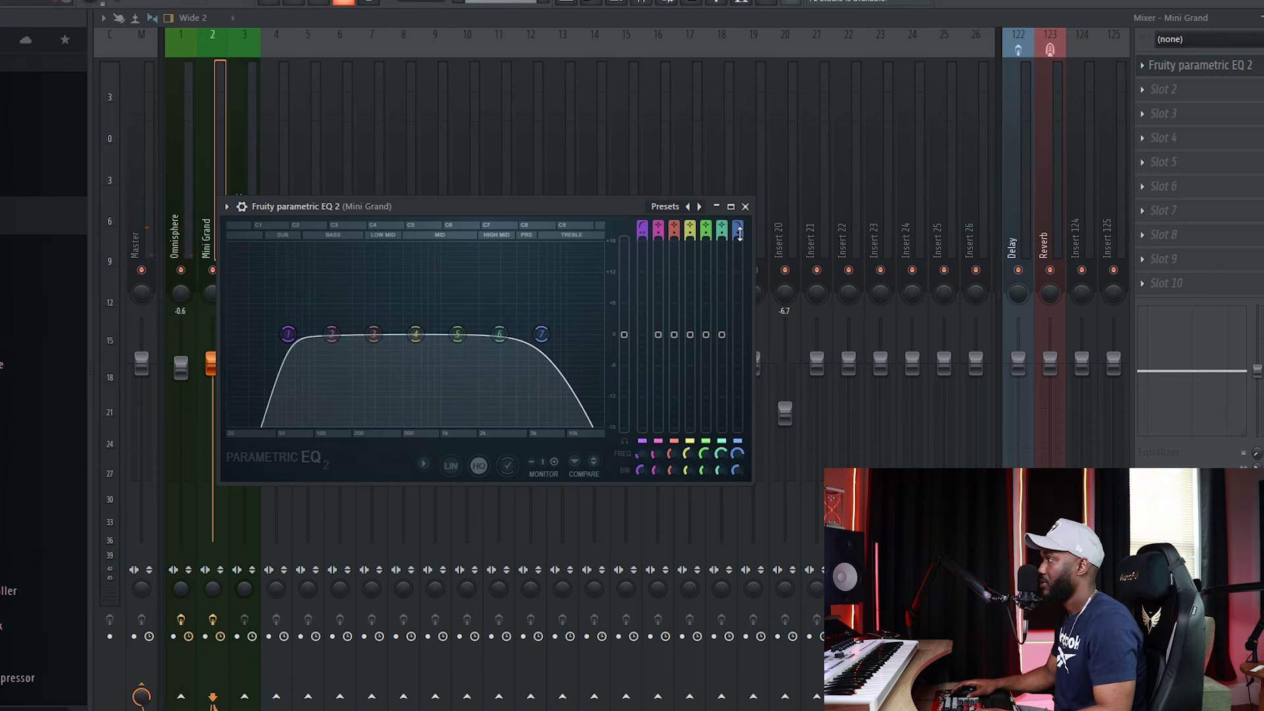
{"action": "scroll", "coordinate": [738, 233], "scroll_direction": "up", "scroll_amount": 1}
{"action": "mouse_move", "coordinate": [541, 334]}
{"action": "left_mouse_down"}
{"action": "mouse_move", "coordinate": [581, 334]}
{"action": "mouse_move", "coordinate": [558, 334]}
{"action": "left_mouse_up"}
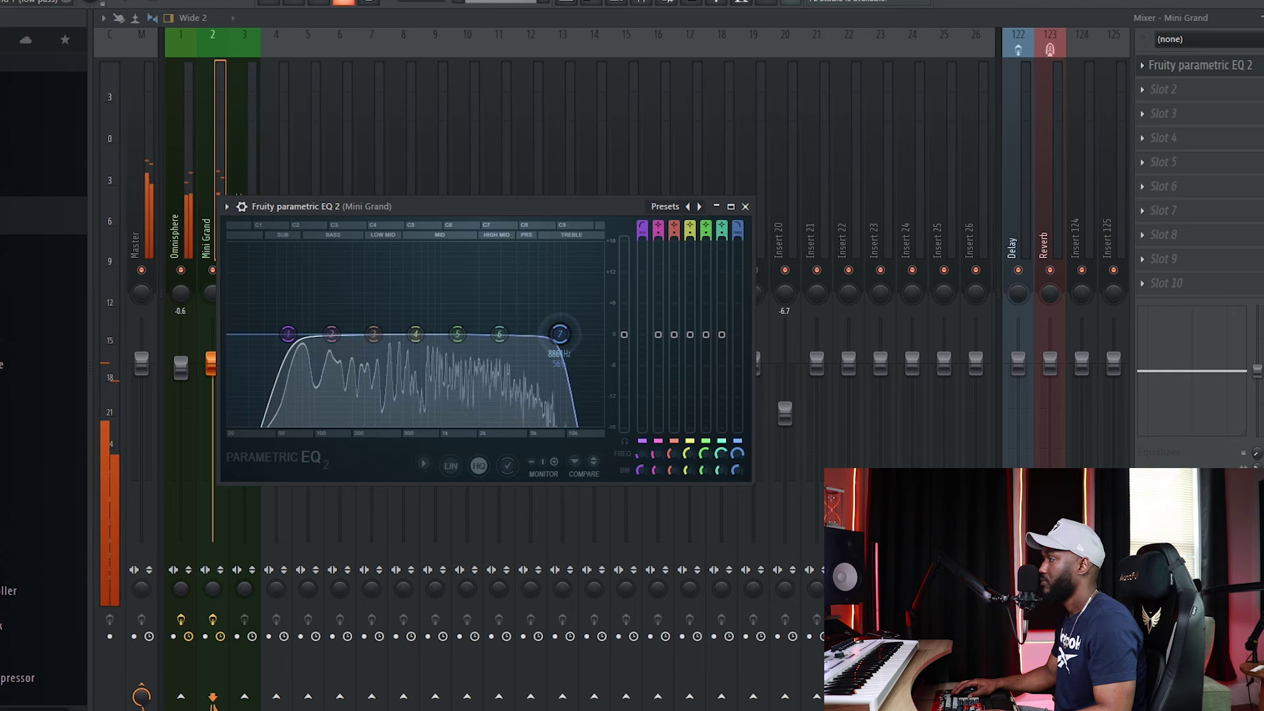
{"action": "left_click", "coordinate": [560, 335]}
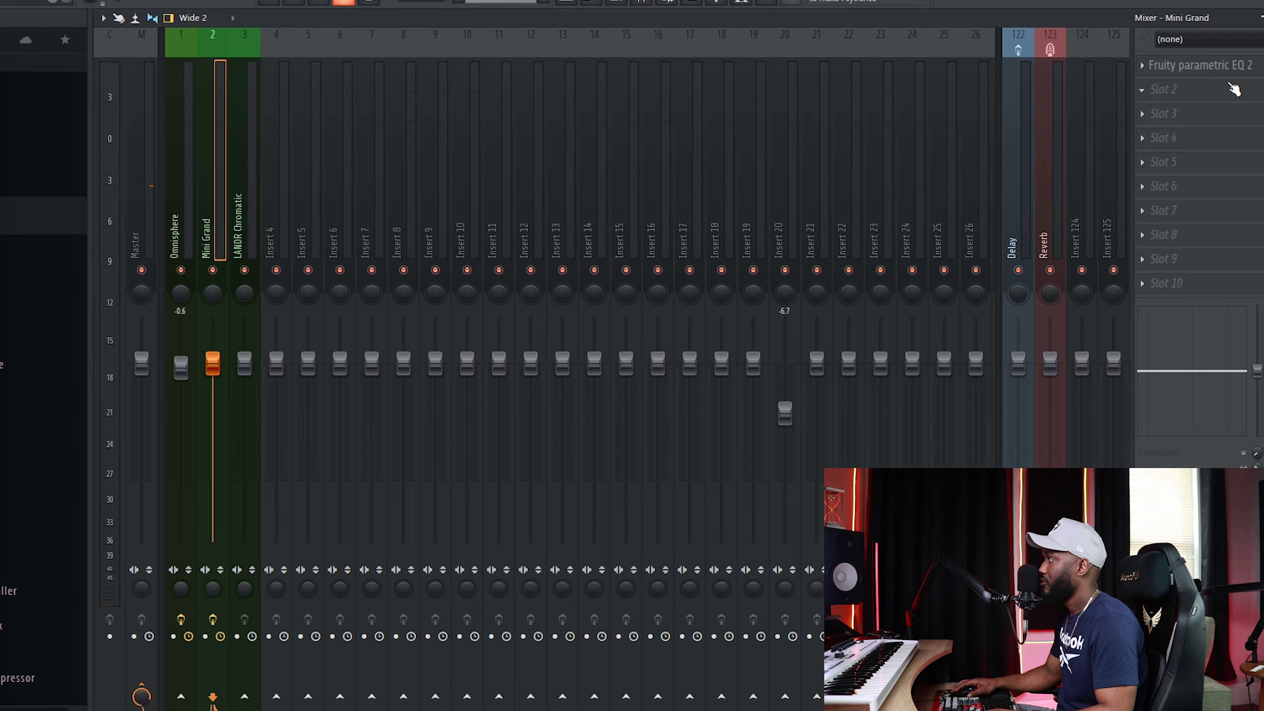
- Add LANDR FX Acoustic after the EQ on the Mini Grand track and adjust the Dreamy Chorus blend during playback
{"action": "left_click", "coordinate": [1191, 90]}
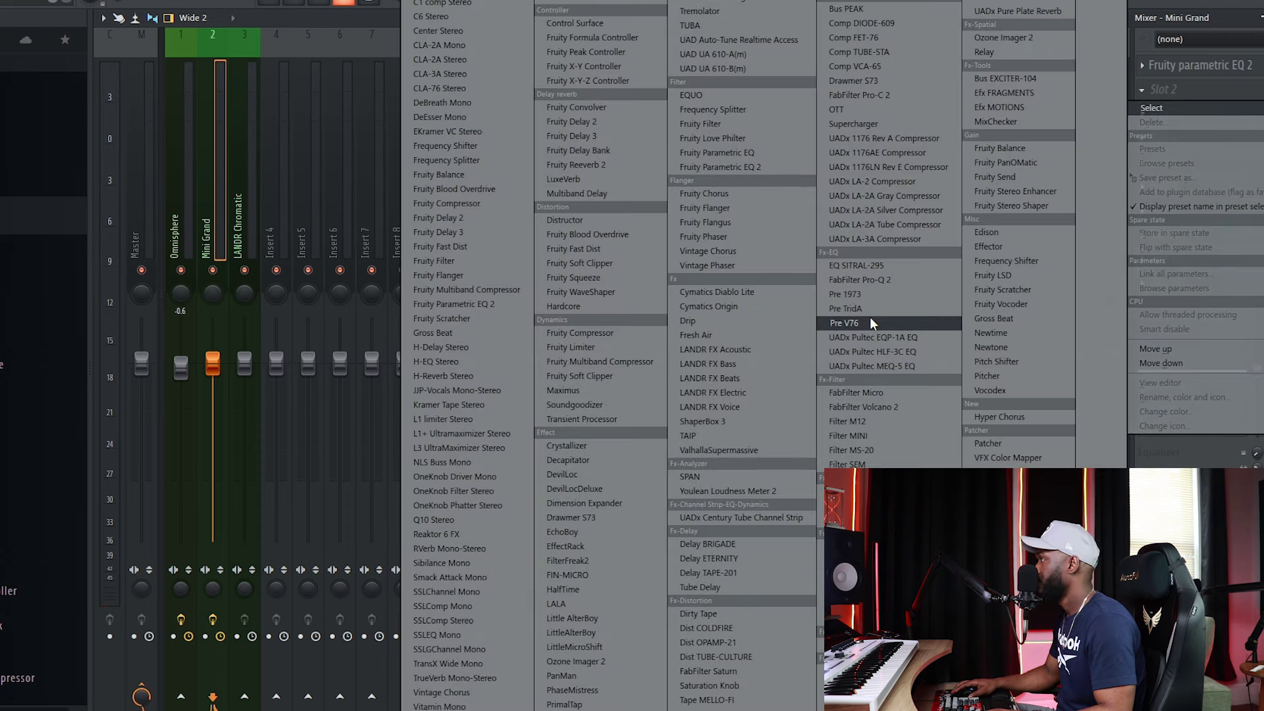
{"action": "left_click", "coordinate": [757, 349]}
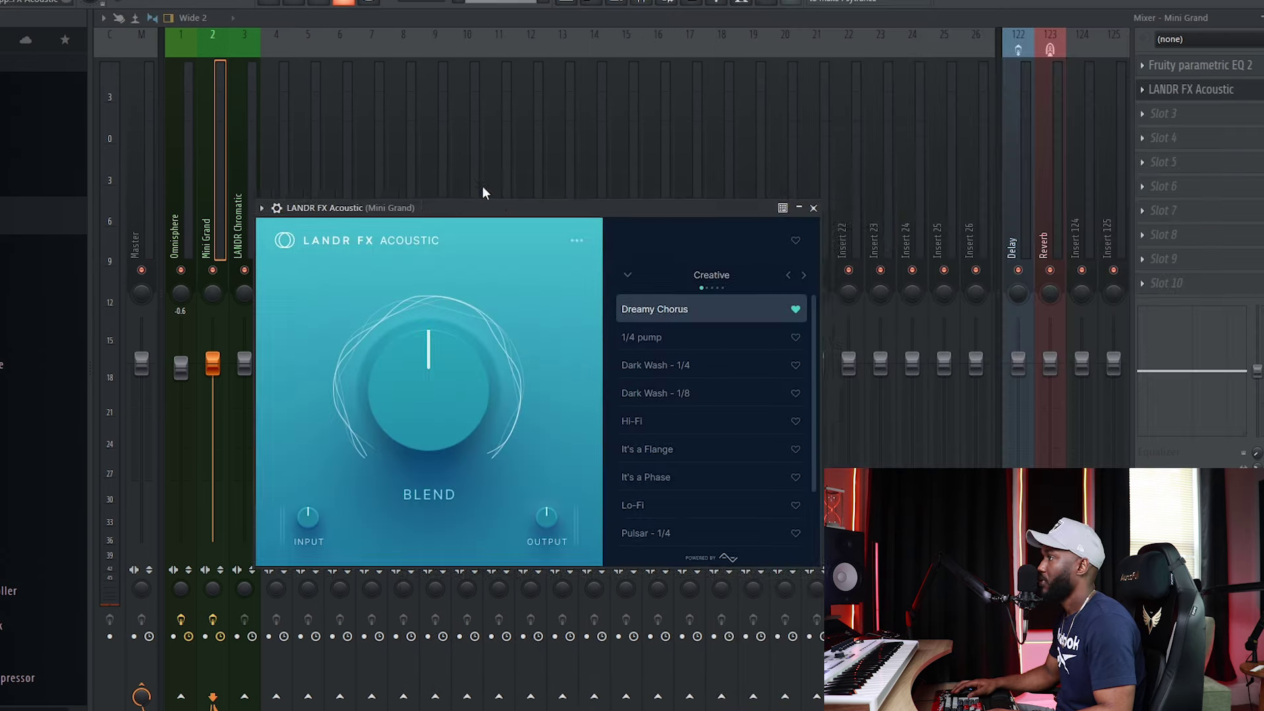
{"action": "left_click_drag", "start_coordinate": [482, 190], "coordinate": [535, 158]}
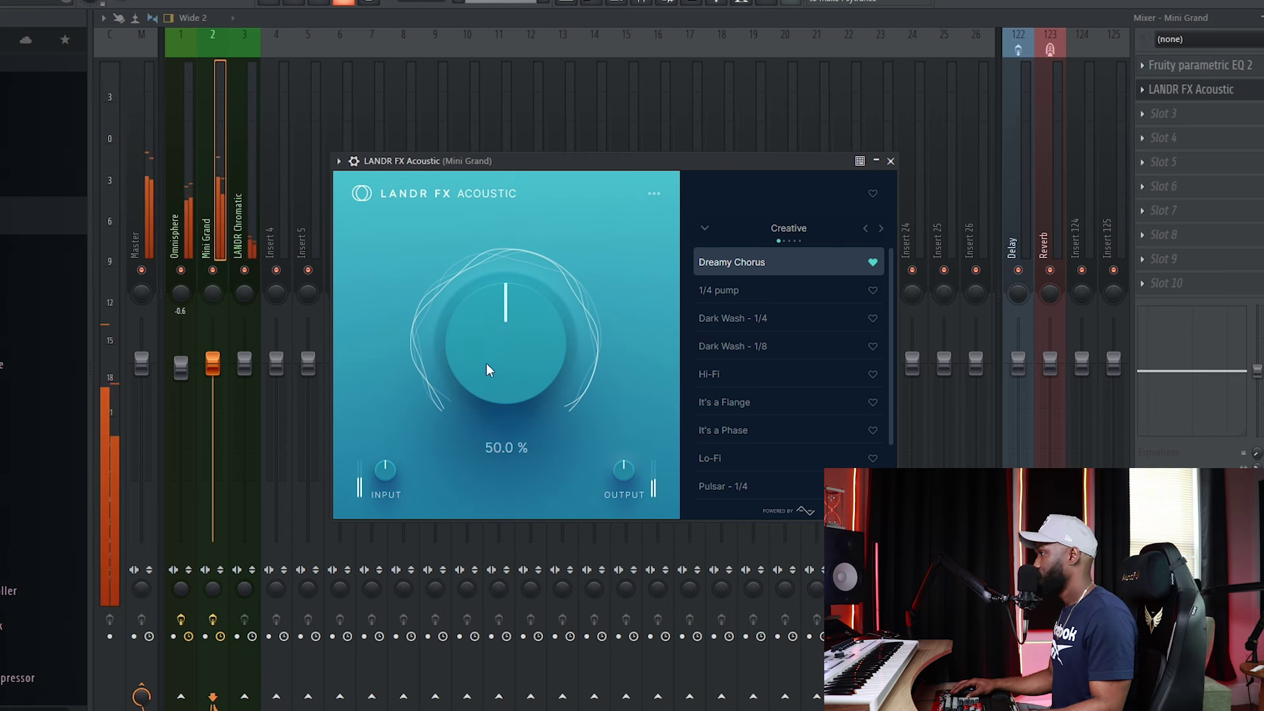
{"action": "mouse_move", "coordinate": [486, 362]}
{"action": "left_mouse_down"}
{"action": "mouse_move", "coordinate": [480, 333]}
{"action": "mouse_move", "coordinate": [471, 403]}
{"action": "mouse_move", "coordinate": [473, 310]}
{"action": "mouse_move", "coordinate": [469, 367]}
{"action": "left_mouse_up"}
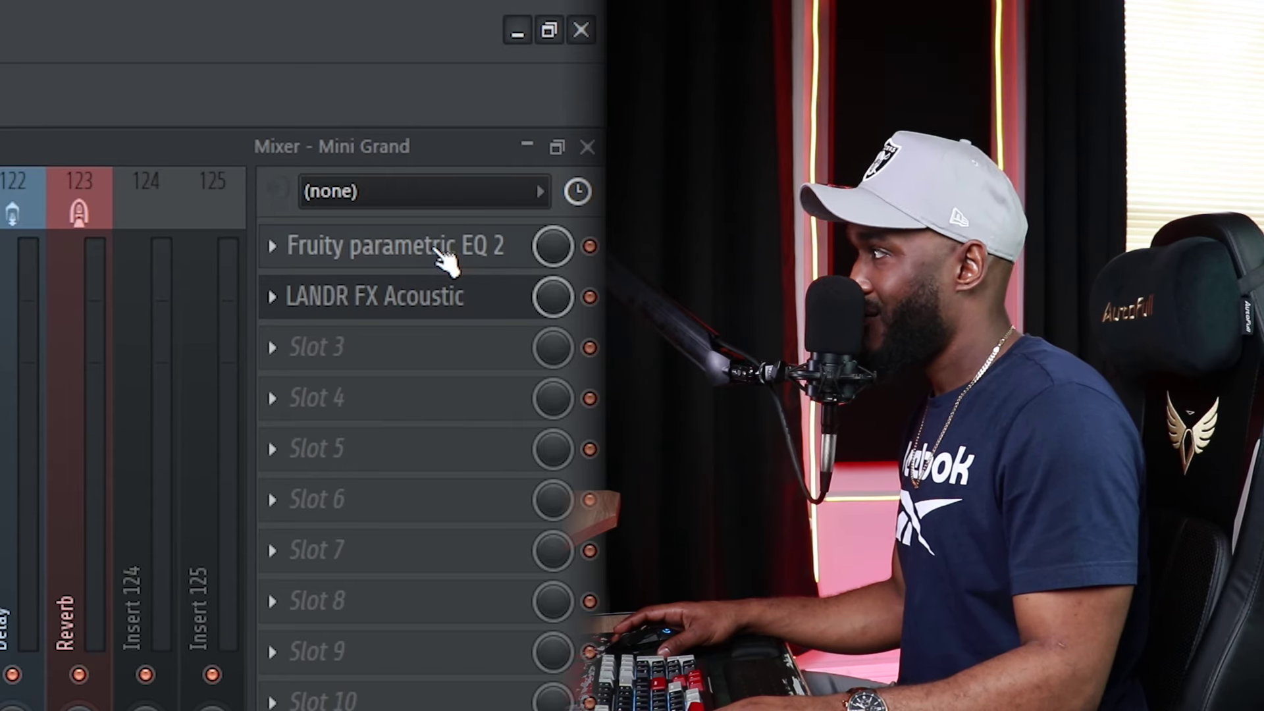
- Move the Mini Grand EQ below LANDR FX Acoustic in the effect chain and readjust its band 7 low-pass to a lower cutoff
{"action": "left_click_drag", "start_coordinate": [436, 249], "coordinate": [443, 318]}
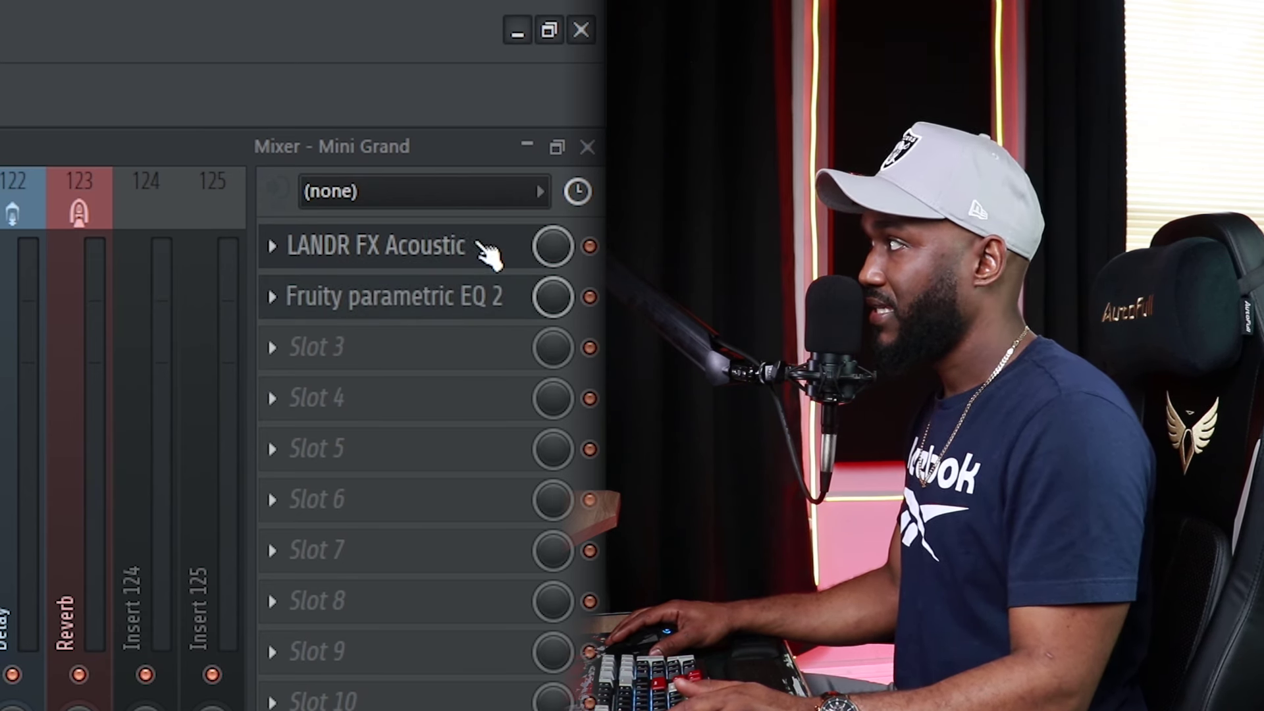
{"action": "left_click", "coordinate": [466, 296]}
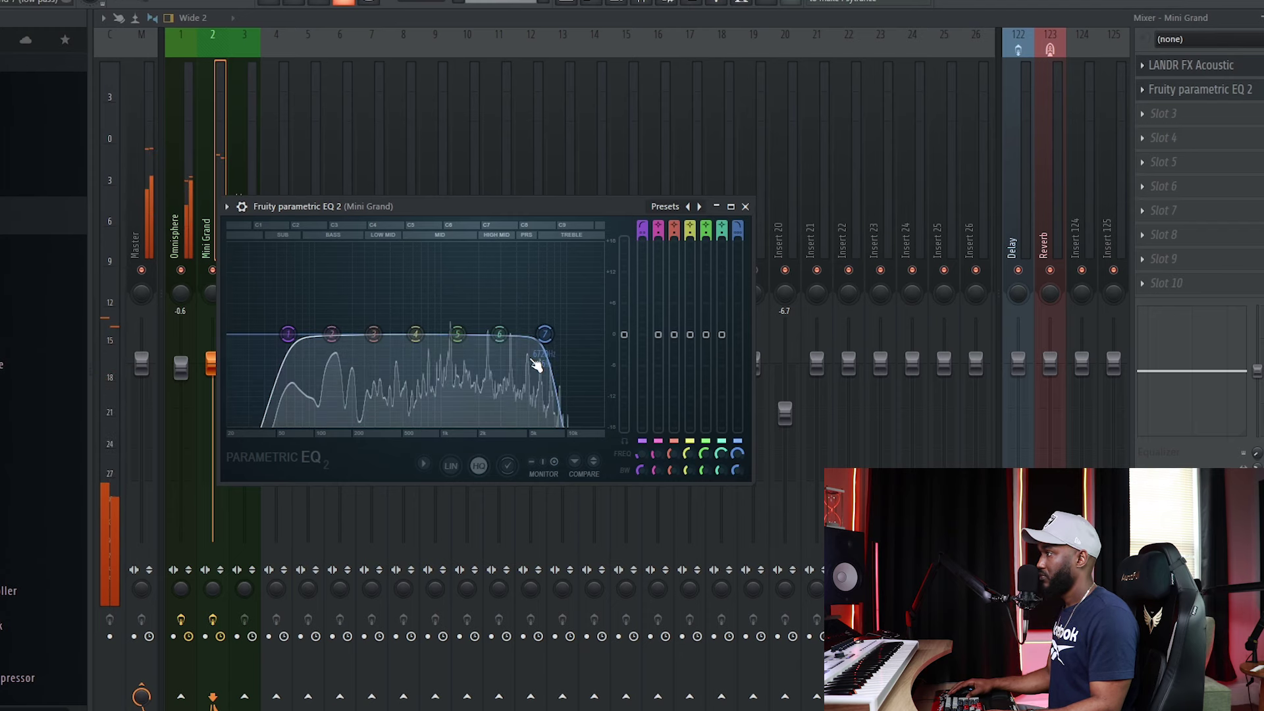
{"action": "left_click_drag", "start_coordinate": [545, 334], "coordinate": [523, 334]}
{"action": "left_click_drag", "start_coordinate": [737, 233], "coordinate": [738, 238]}
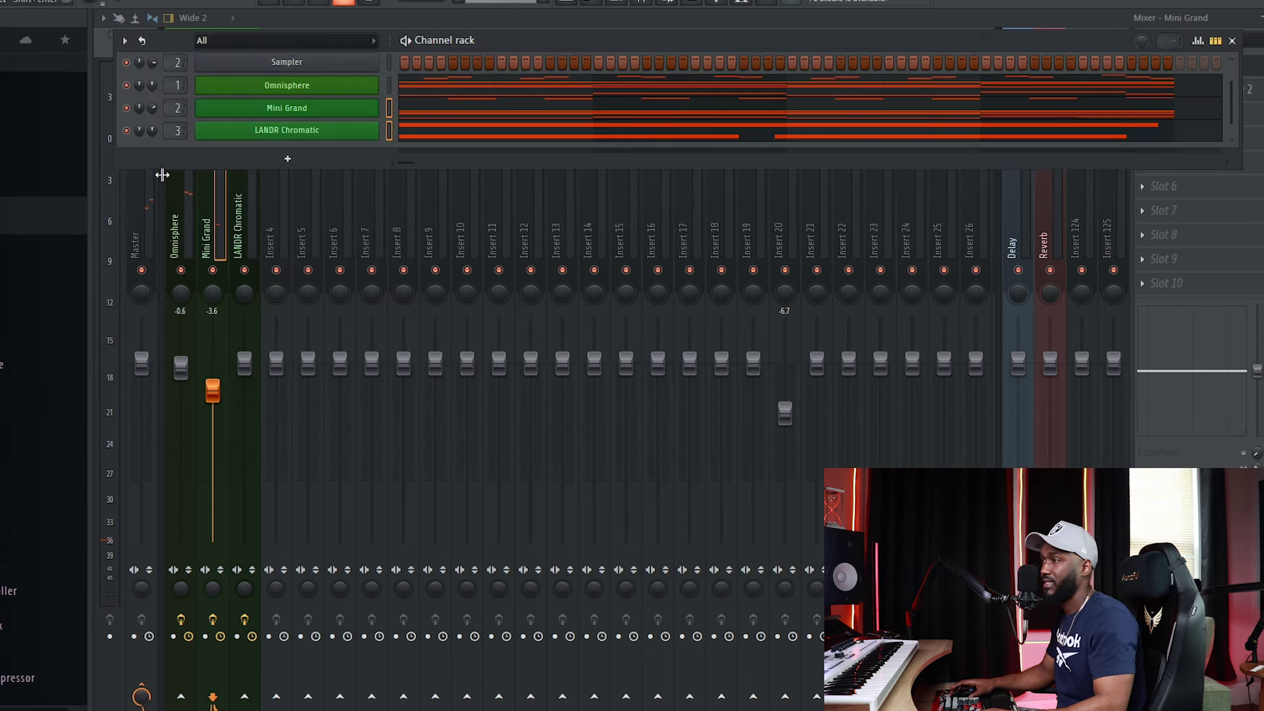
- Audition 808 samples from the sound packs and add BOI1DA_808_08_C as a new channel
{"action": "left_click", "coordinate": [33, 206]}
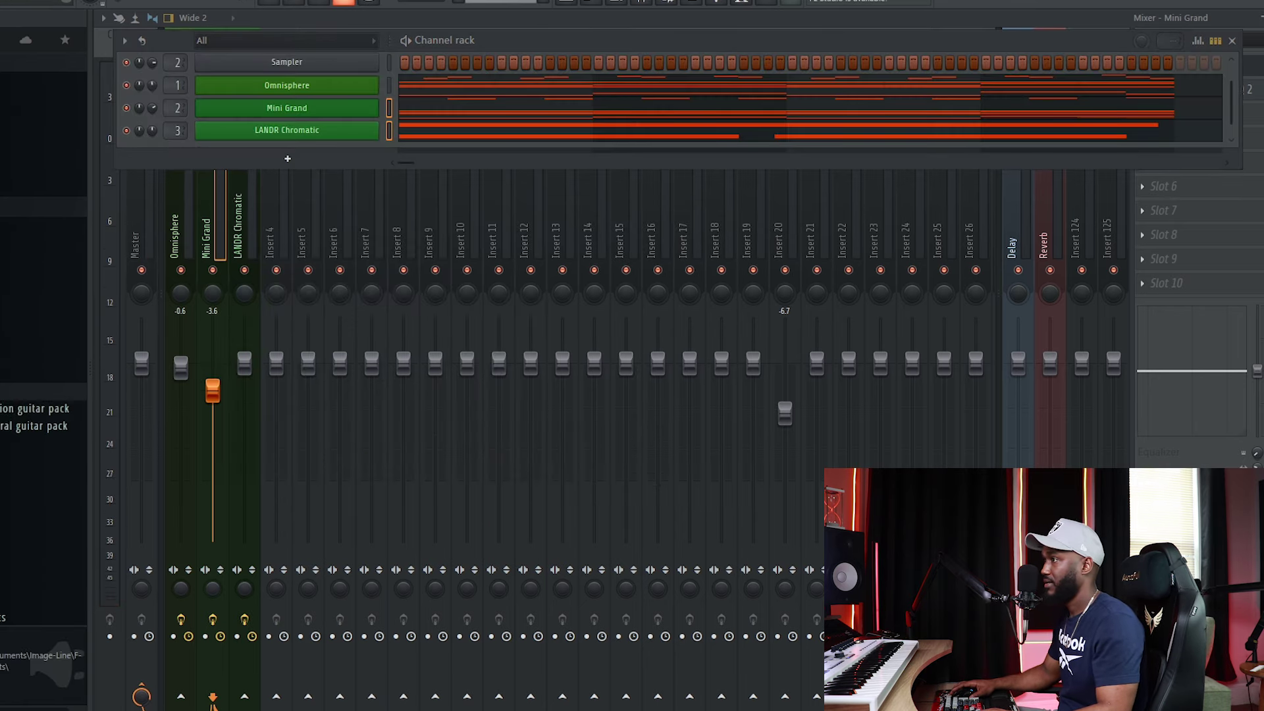
{"action": "scroll", "coordinate": [43, 329], "scroll_direction": "down", "scroll_amount": 5}
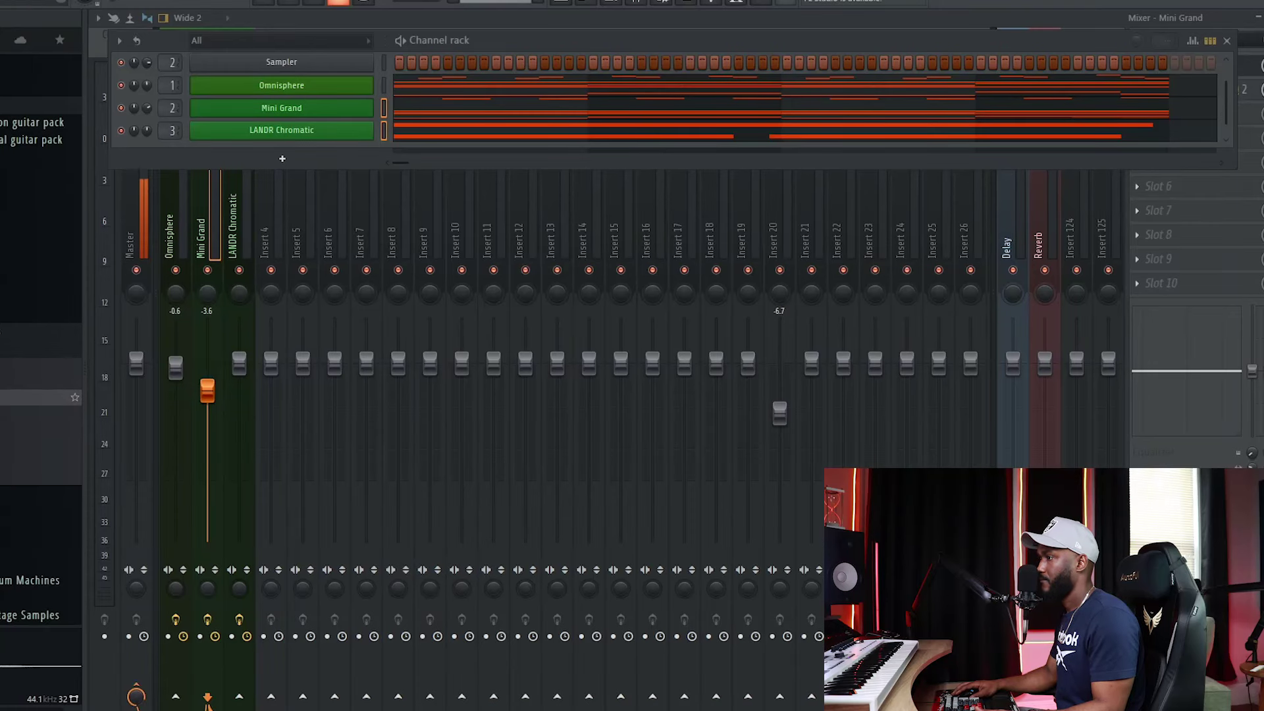
{"action": "key", "text": "Down"}
{"action": "key", "text": "Down"}
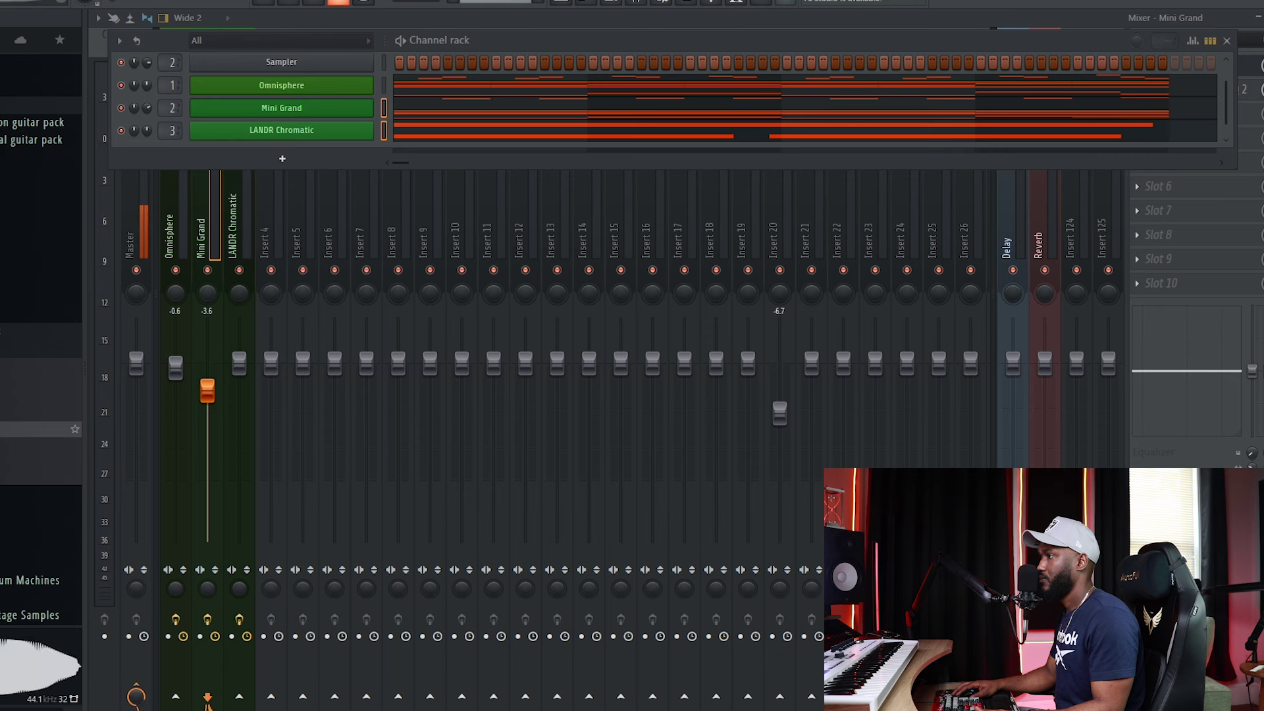
{"action": "key", "text": "Down"}
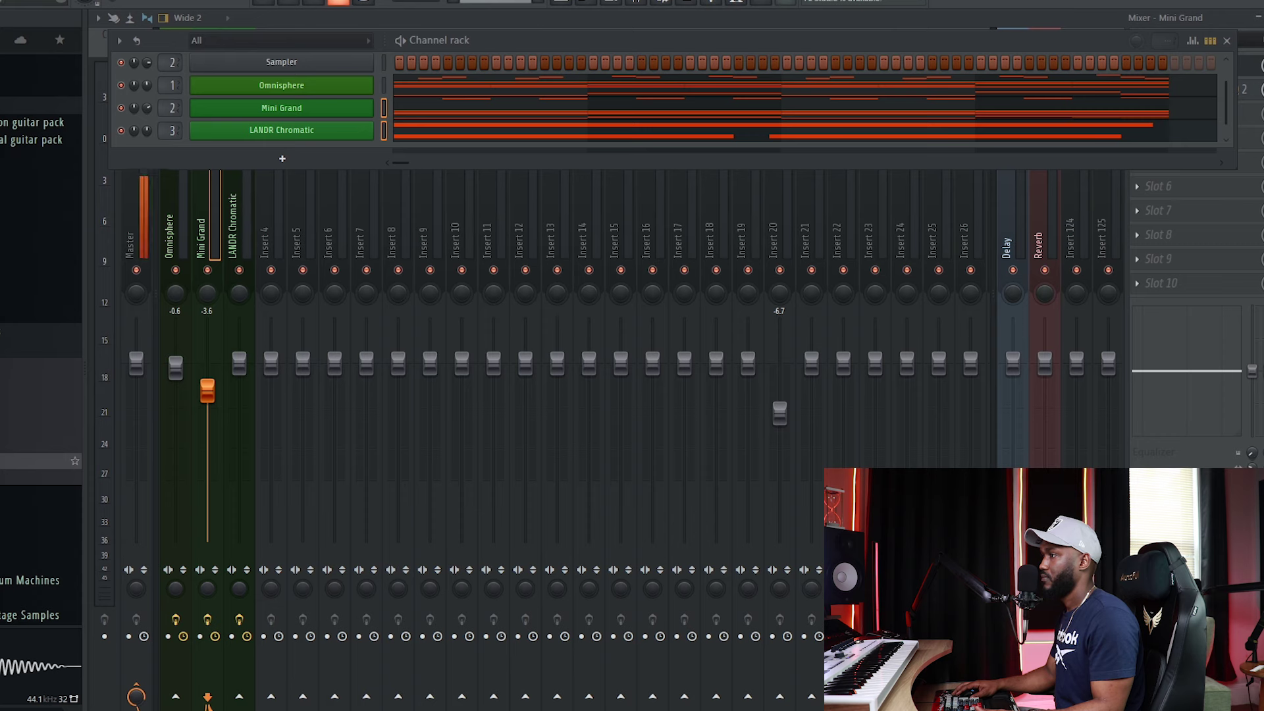
{"action": "left_click_drag", "start_coordinate": [40, 460], "coordinate": [301, 144]}
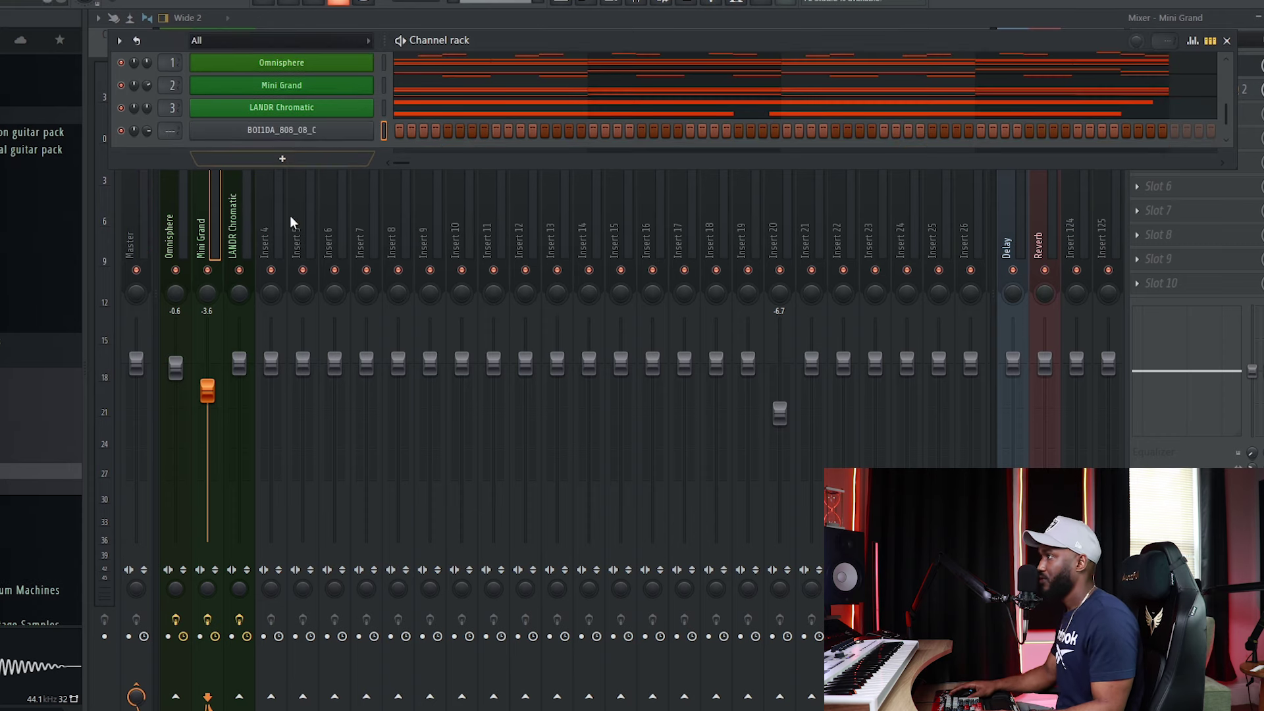
- Add the rim - kik and snare - OFF drum one-shots as new channels below the 808
{"action": "left_click", "coordinate": [2, 341]}
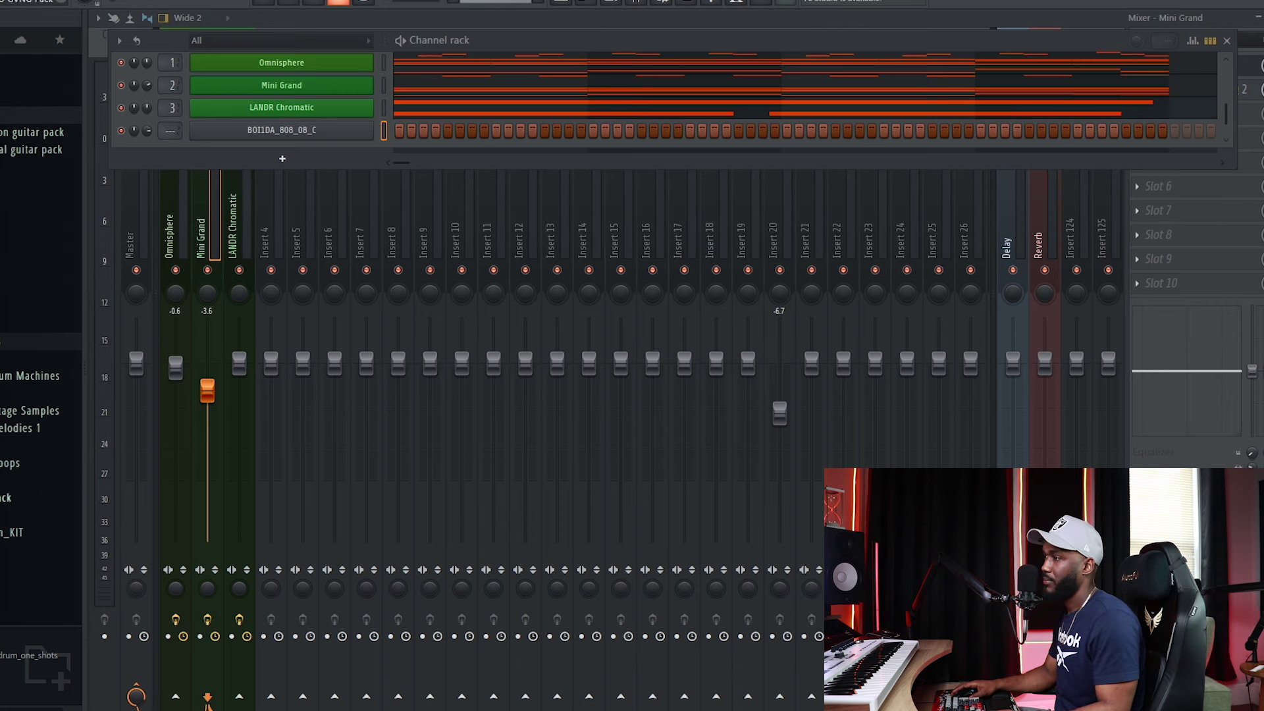
{"action": "scroll", "coordinate": [40, 254], "scroll_direction": "down", "scroll_amount": 4}
{"action": "left_click_drag", "start_coordinate": [40, 421], "coordinate": [323, 150]}
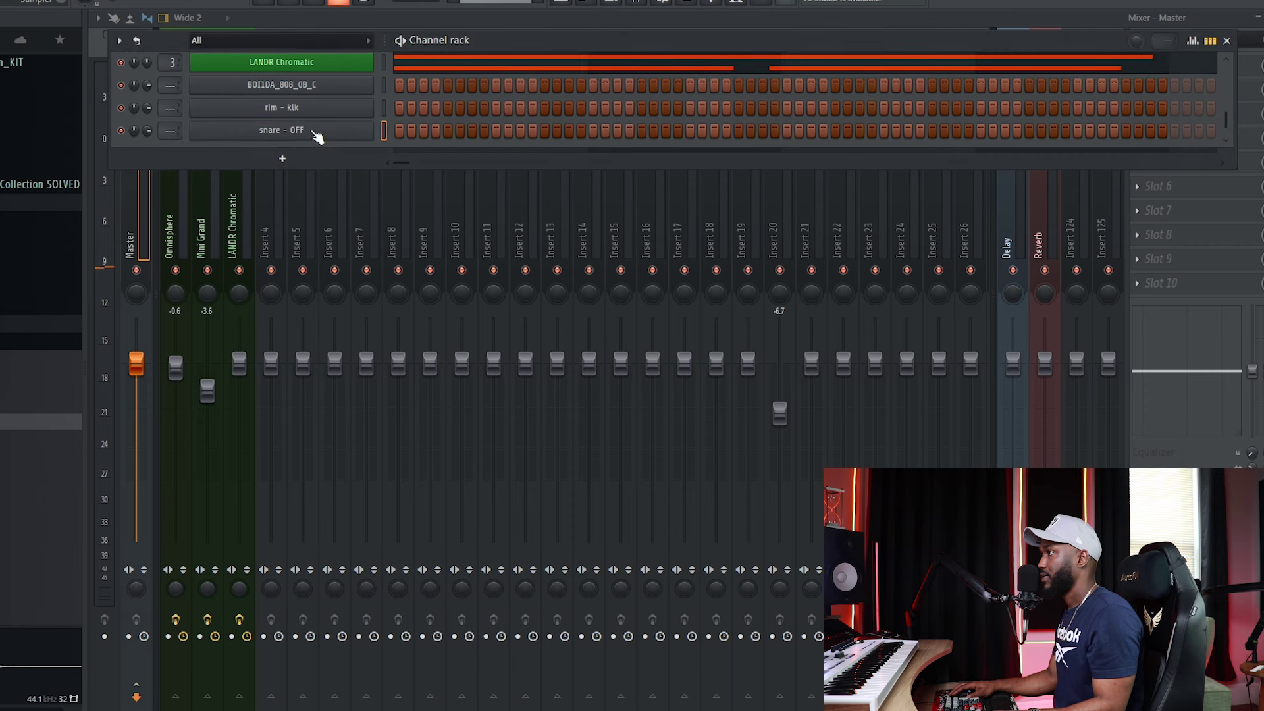
- Set the time-stretching mode of the snare - OFF sample to Auto, audition it, and close its settings
{"action": "left_click", "coordinate": [315, 134]}
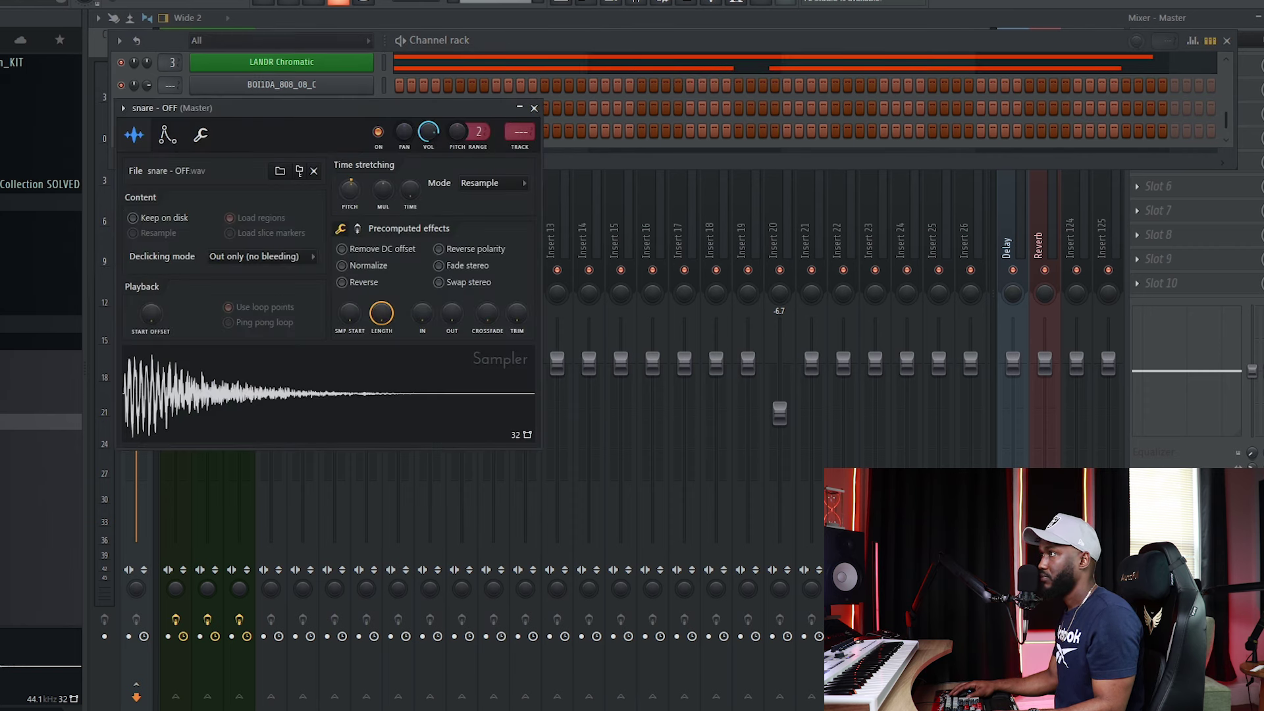
{"action": "left_click", "coordinate": [487, 234]}
{"action": "left_click", "coordinate": [215, 409]}
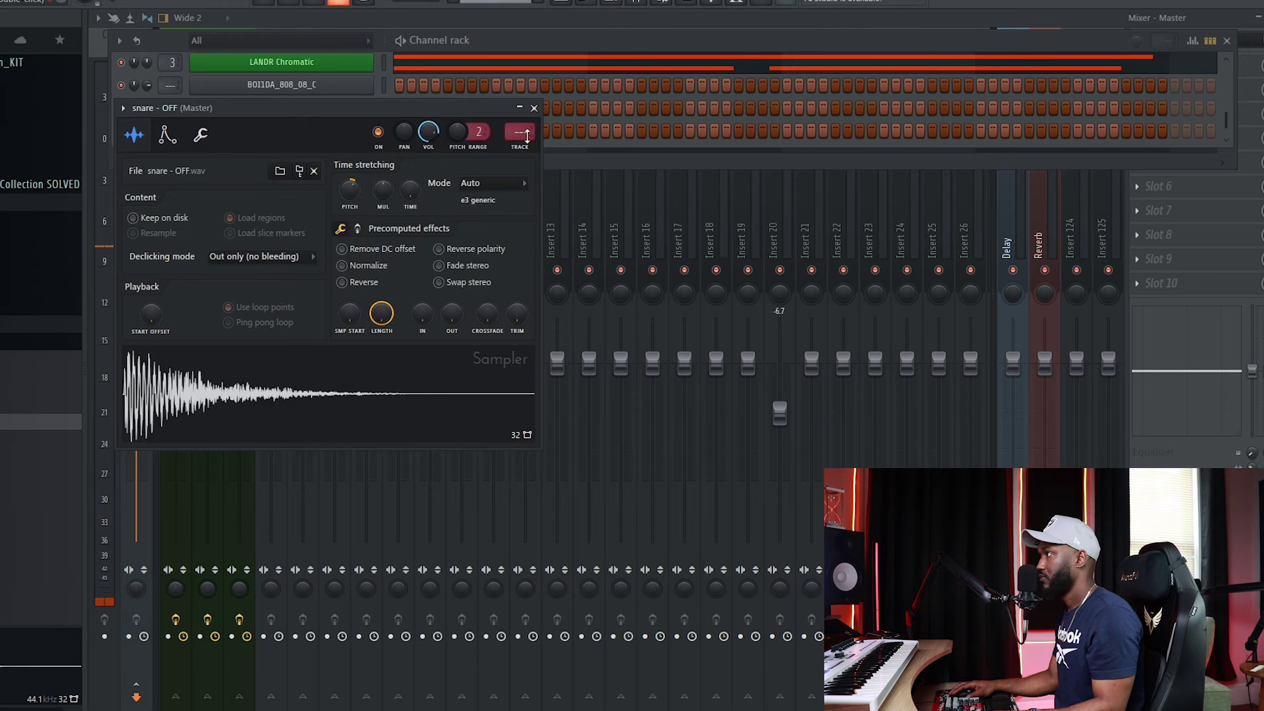
{"action": "left_click", "coordinate": [534, 108]}
- Check the pitch of the BOI1DA_808_08_C sample by detecting pitch regions in Edison, and inspect the channel's root-note settings
{"action": "left_click", "coordinate": [642, 112]}
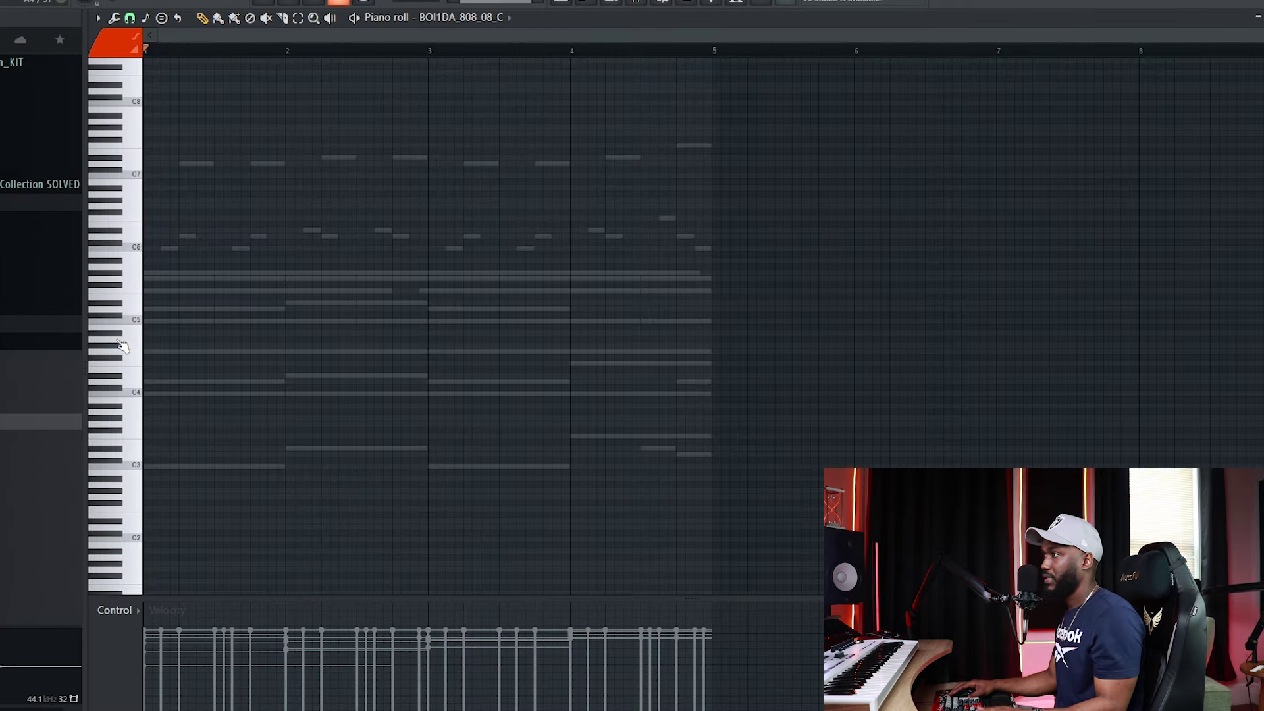
{"action": "key", "text": "F6"}
{"action": "left_click", "coordinate": [304, 90]}
{"action": "right_click", "coordinate": [263, 484]}
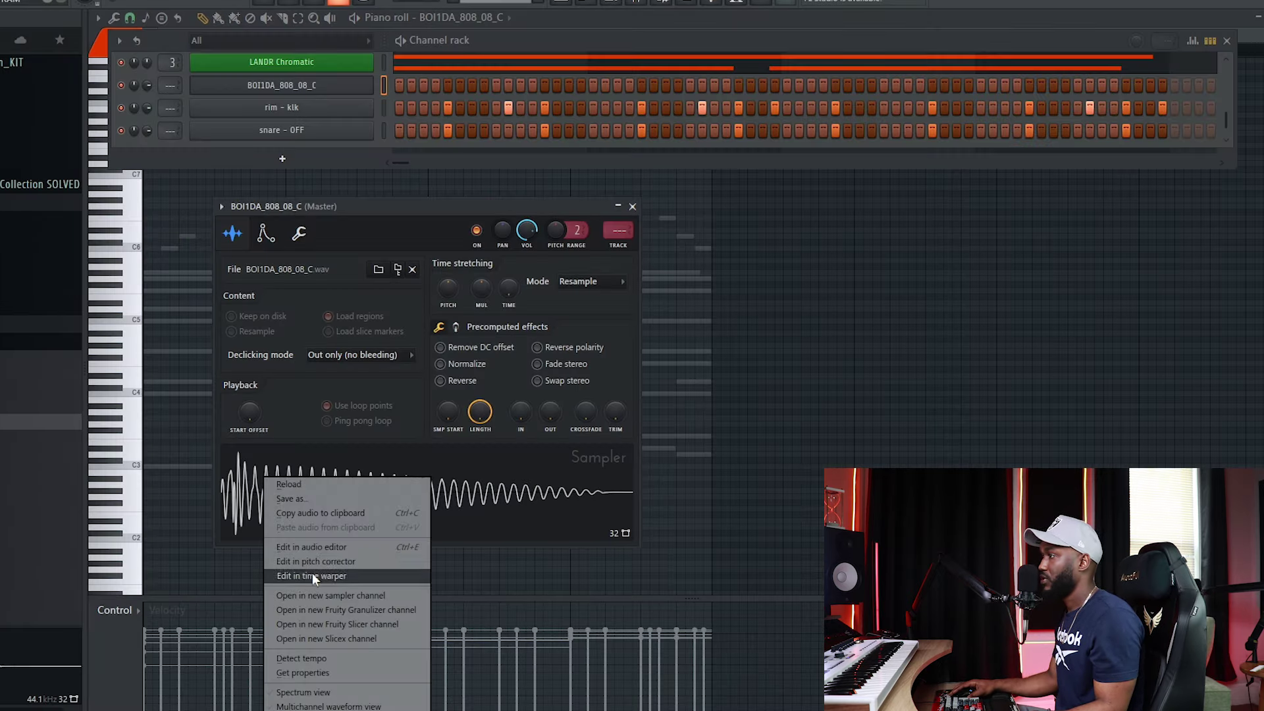
{"action": "left_click", "coordinate": [338, 563]}
{"action": "left_click", "coordinate": [249, 193]}
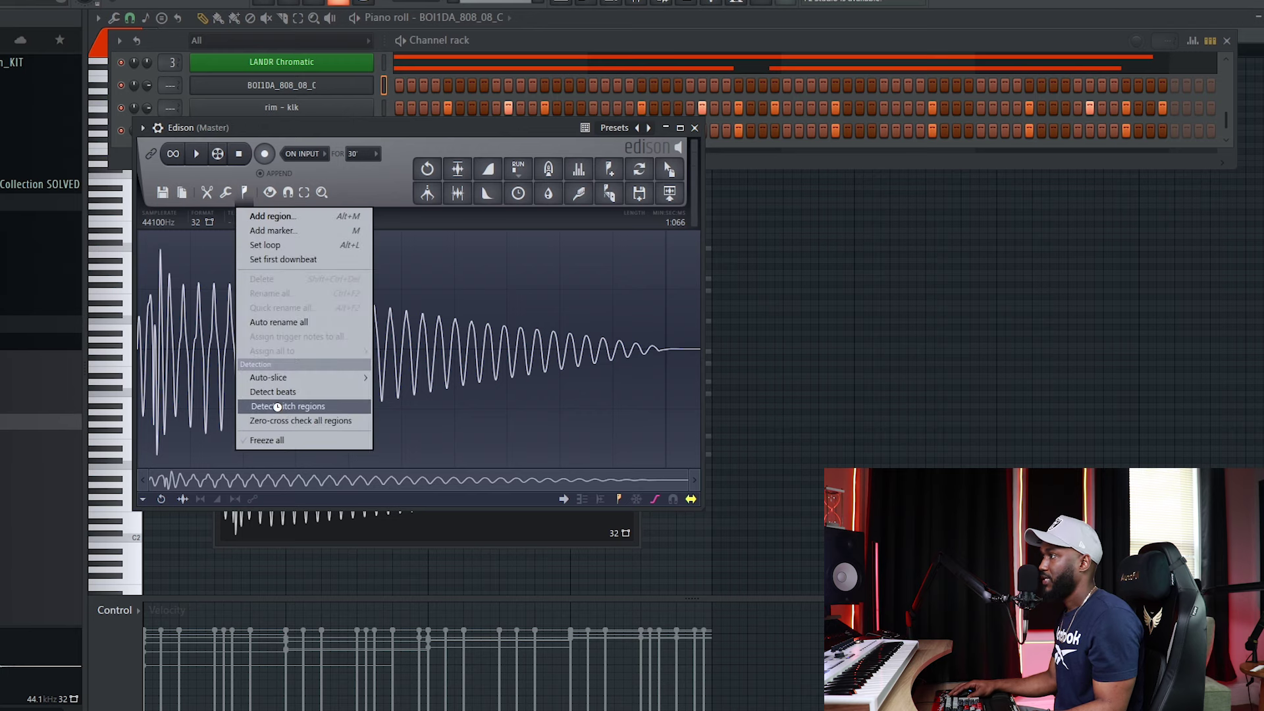
{"action": "left_click", "coordinate": [279, 407]}
{"action": "left_click", "coordinate": [695, 128]}
{"action": "left_click", "coordinate": [300, 235]}
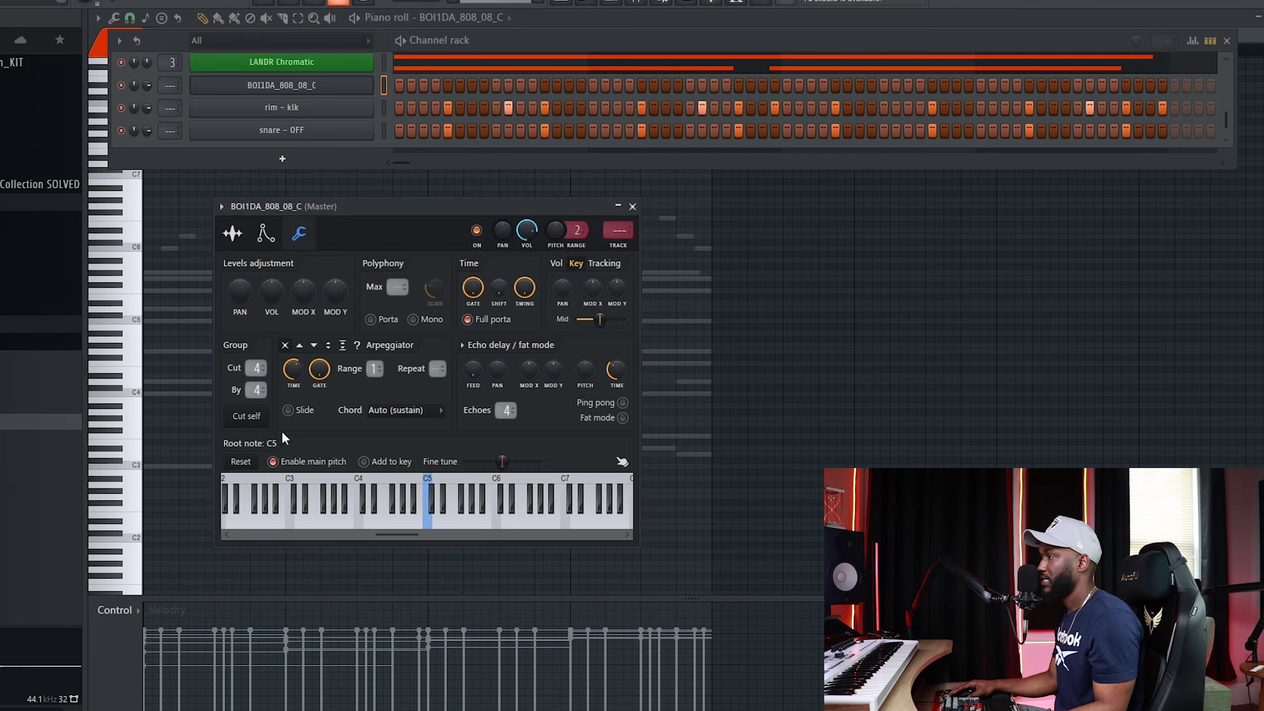
{"action": "key", "text": "Escape"}
- Place short C5 notes for the 808 in bars 1 and 2, audition them, and duplicate the pattern into bars 3 and 4
{"action": "key", "text": "F7"}
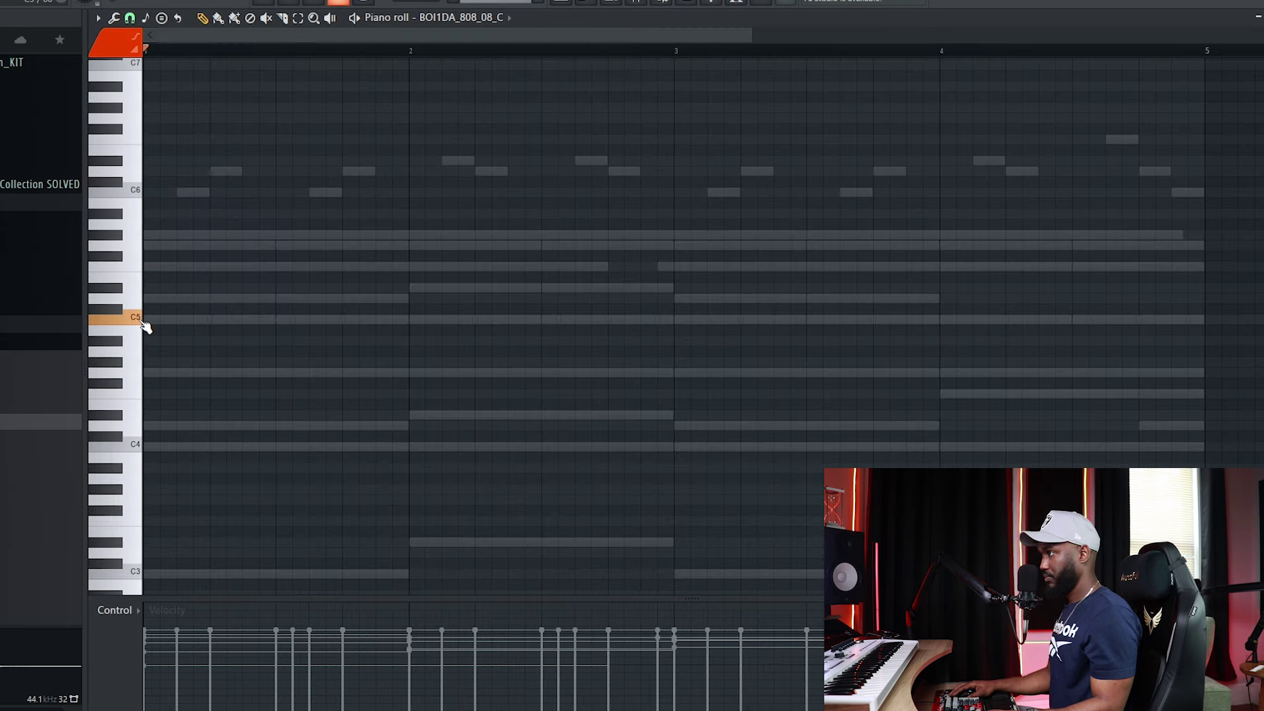
{"action": "left_click", "coordinate": [150, 323]}
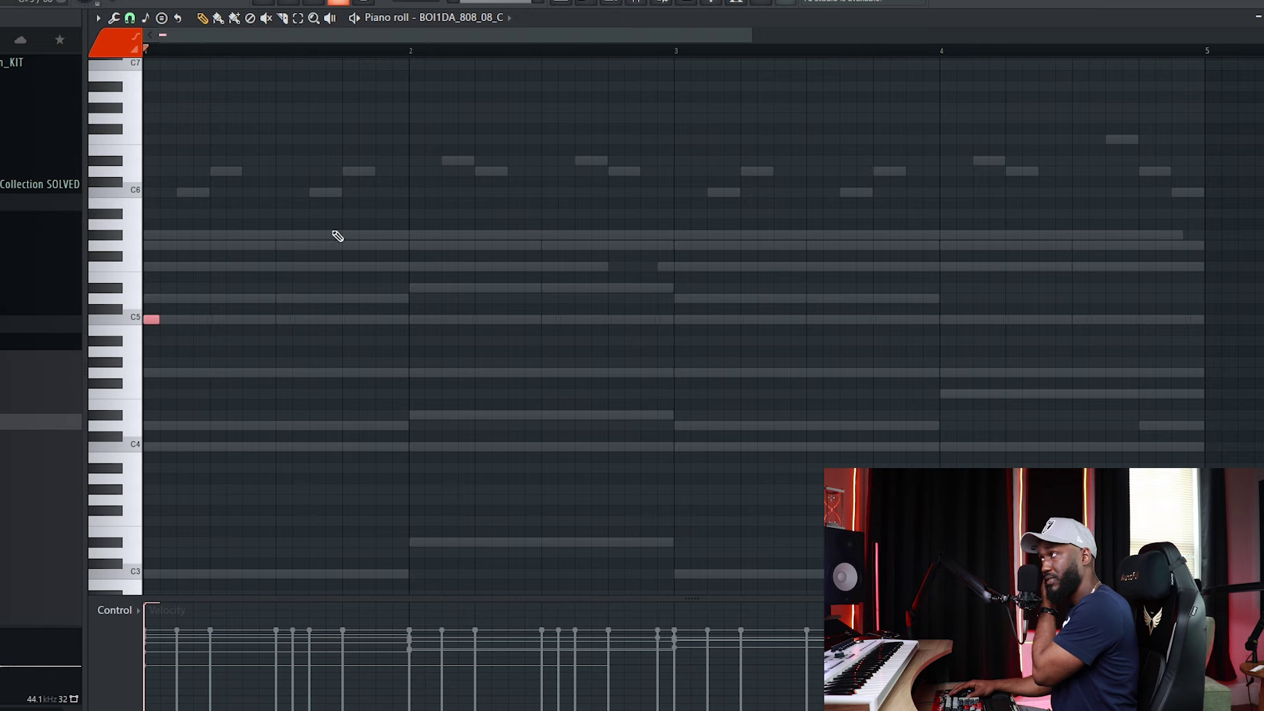
{"action": "key", "text": "F6"}
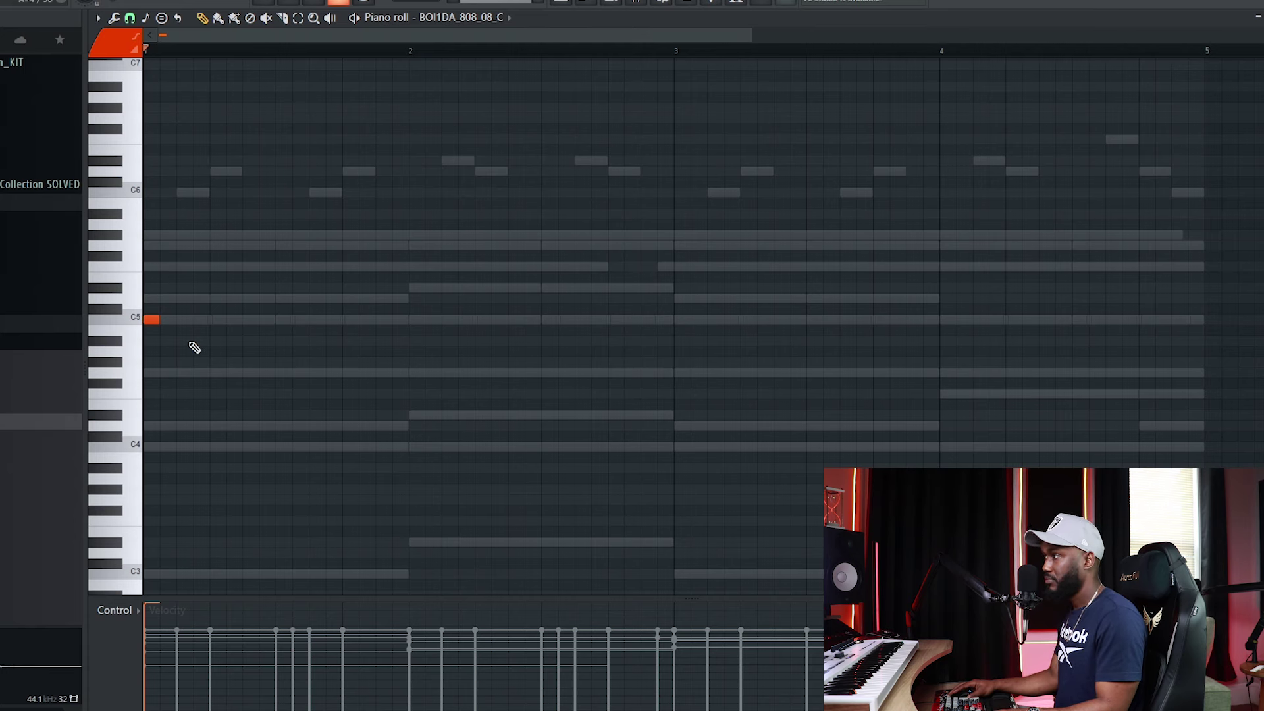
{"action": "key", "text": "space"}
{"action": "key", "text": "space"}
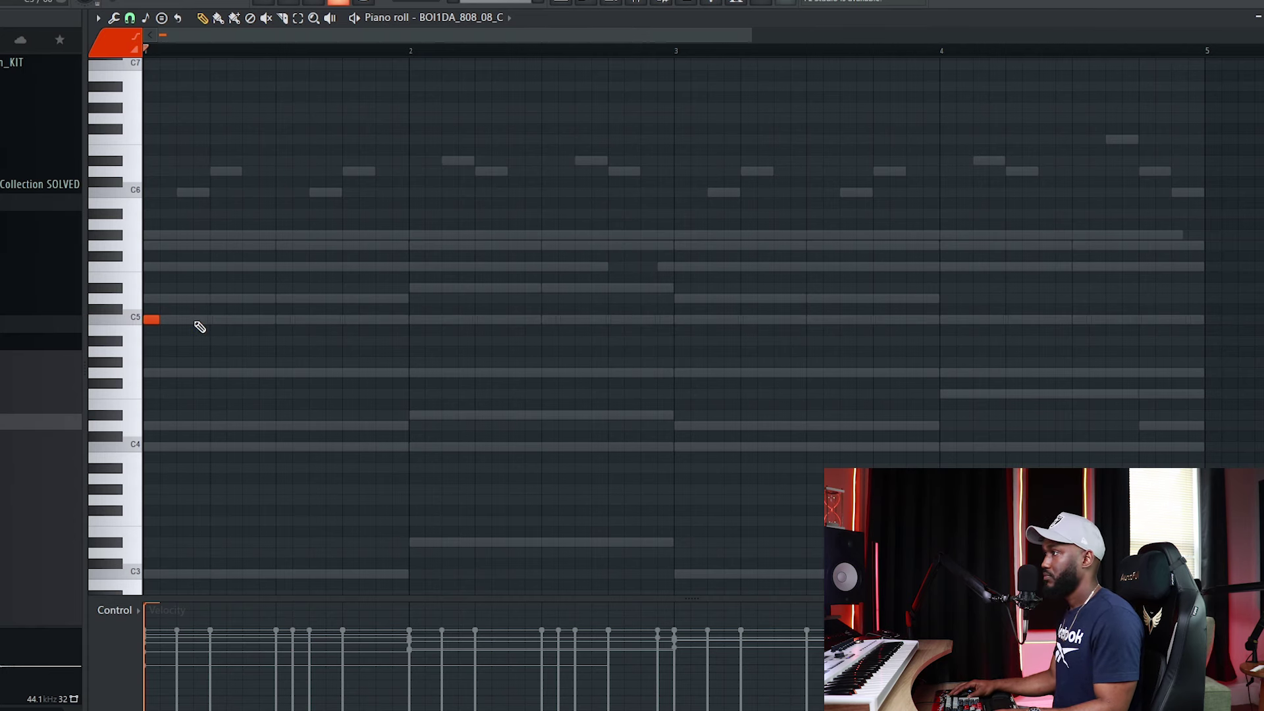
{"action": "key", "text": "space"}
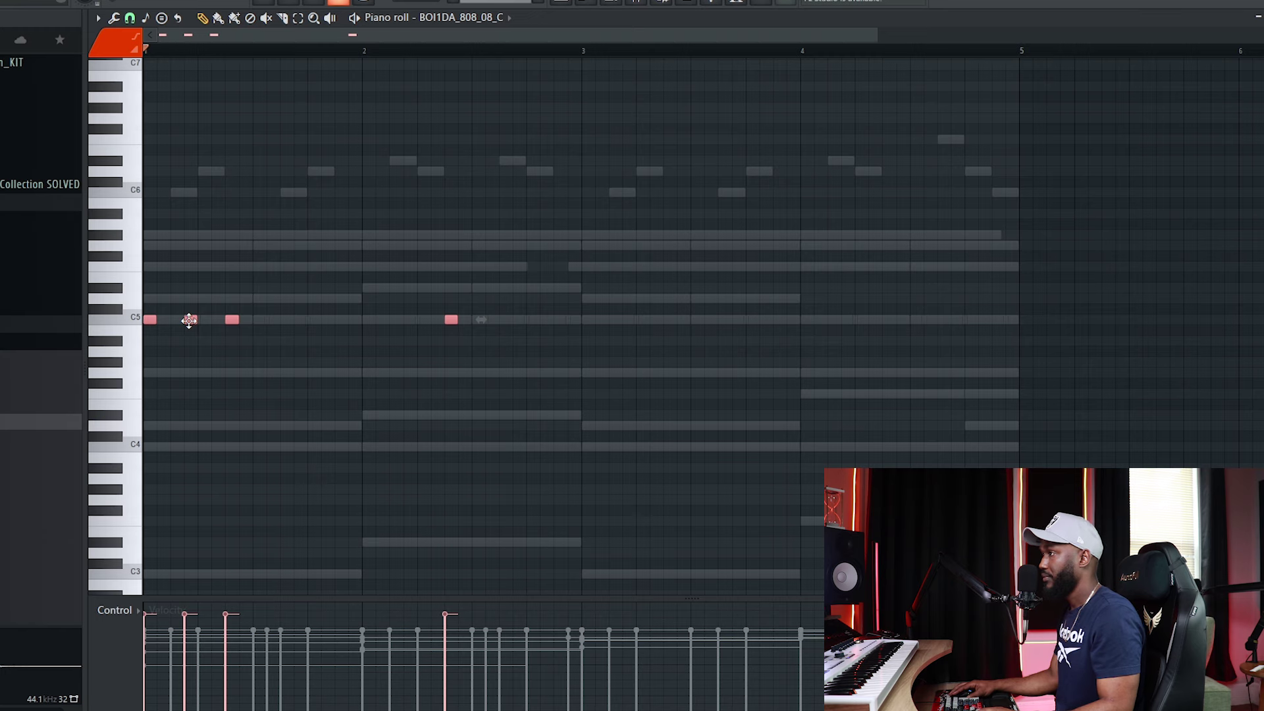
{"action": "left_click_drag", "start_coordinate": [189, 320], "coordinate": [620, 324]}
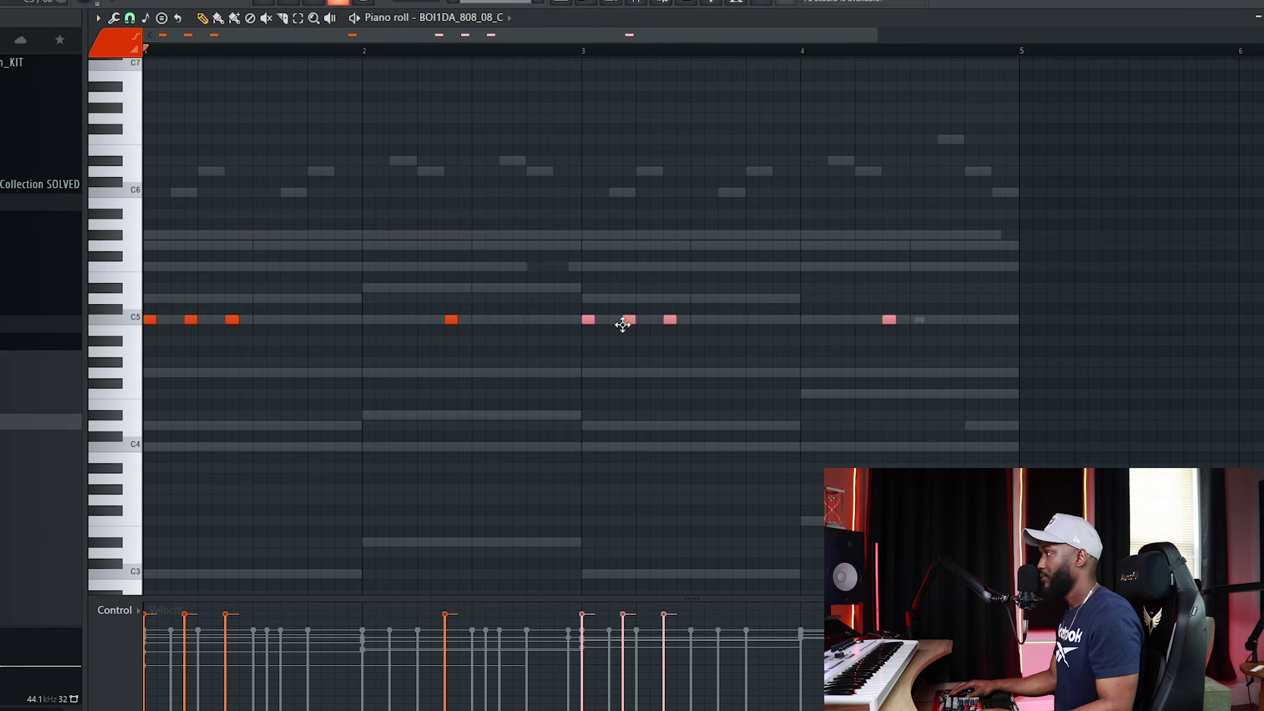
- Increase the Boost amount in the precomputed effects of the BOI1DA_808_08_C sample
{"action": "key", "text": "F9"}
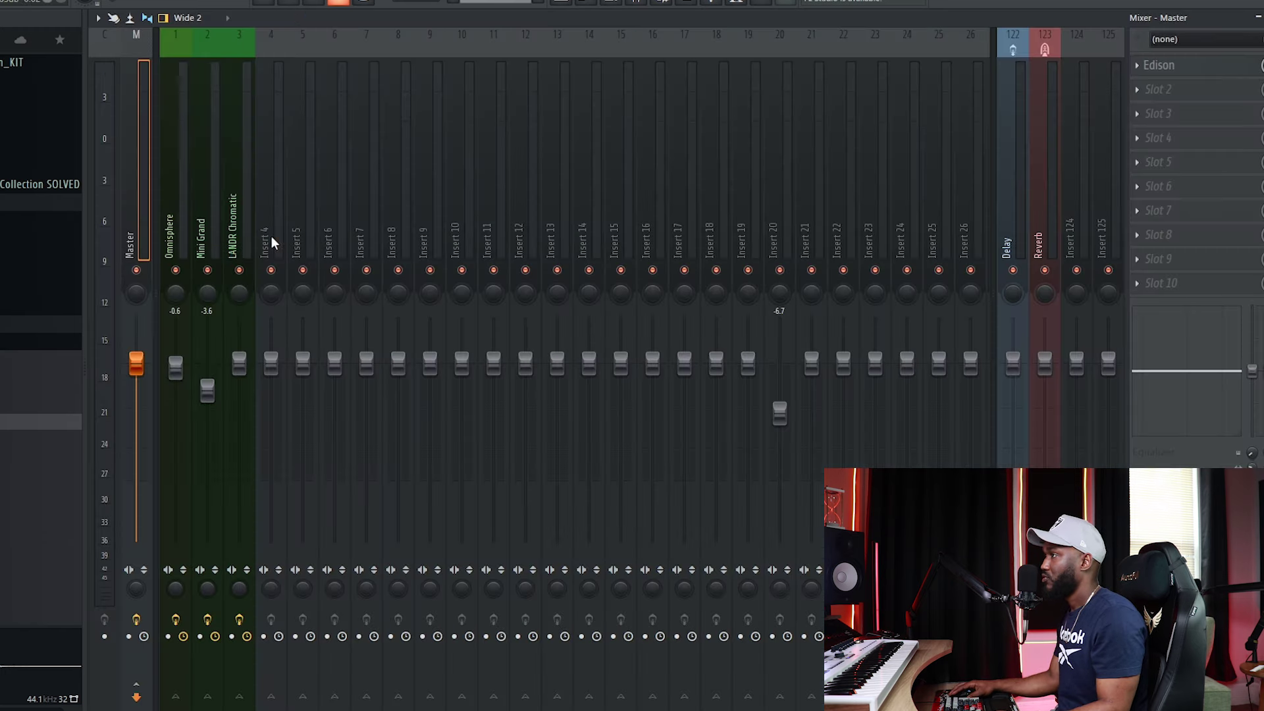
{"action": "left_click", "coordinate": [617, 4]}
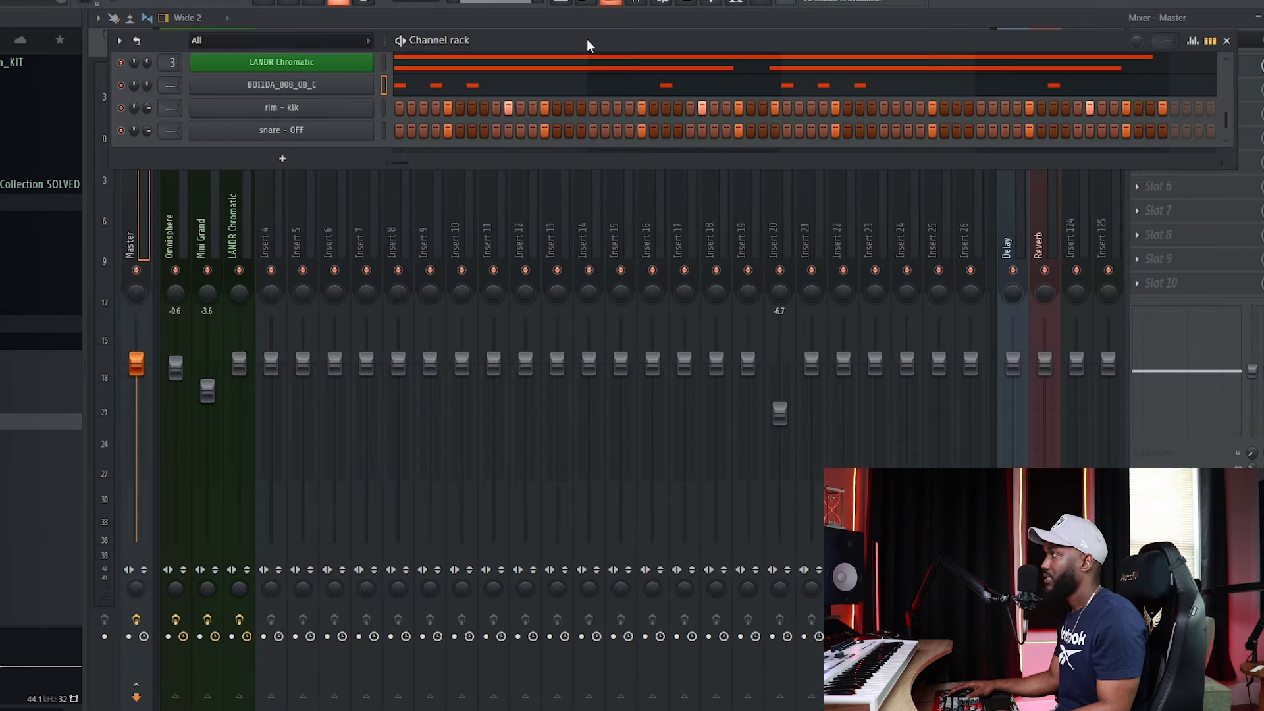
{"action": "left_click", "coordinate": [329, 89]}
{"action": "left_click", "coordinate": [233, 233]}
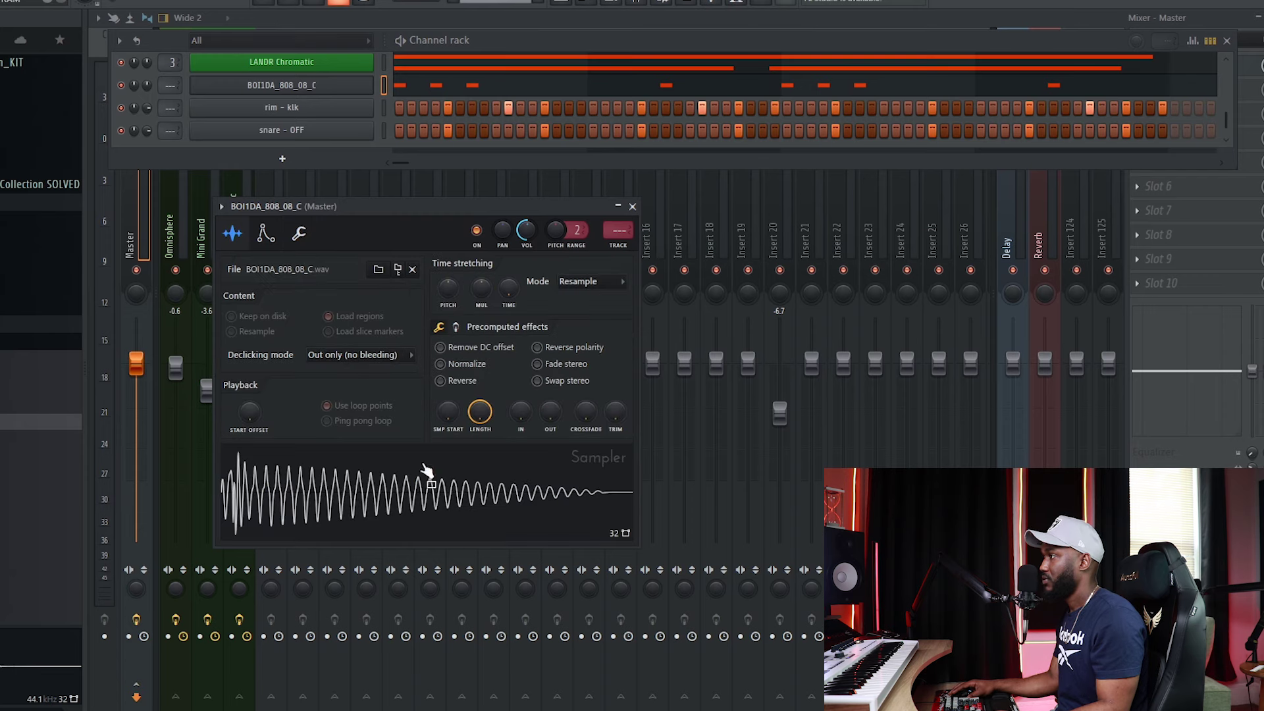
{"action": "left_click", "coordinate": [455, 327]}
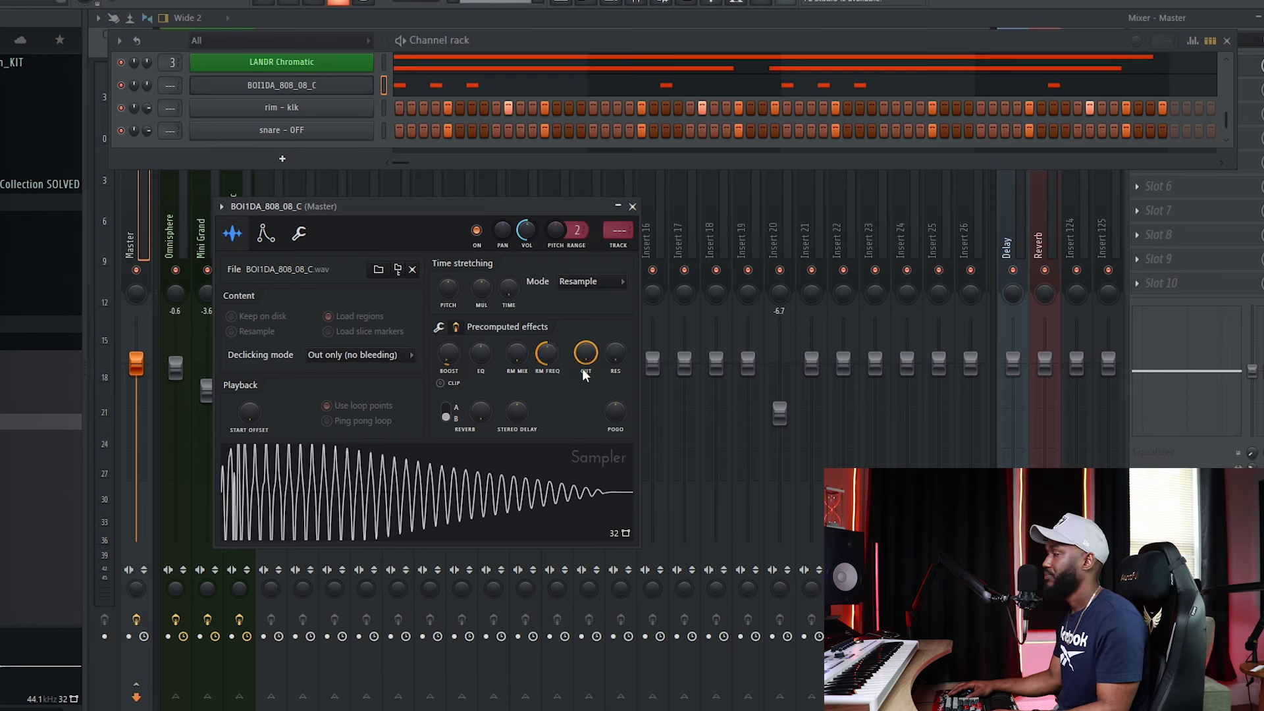
- Route the BOI1DA_808_08_C channel to mixer insert 7 and lower its fader to about -2.6 dB
{"action": "key", "text": "F9"}
{"action": "left_click", "coordinate": [360, 223]}
{"action": "key", "text": "ctrl+l"}
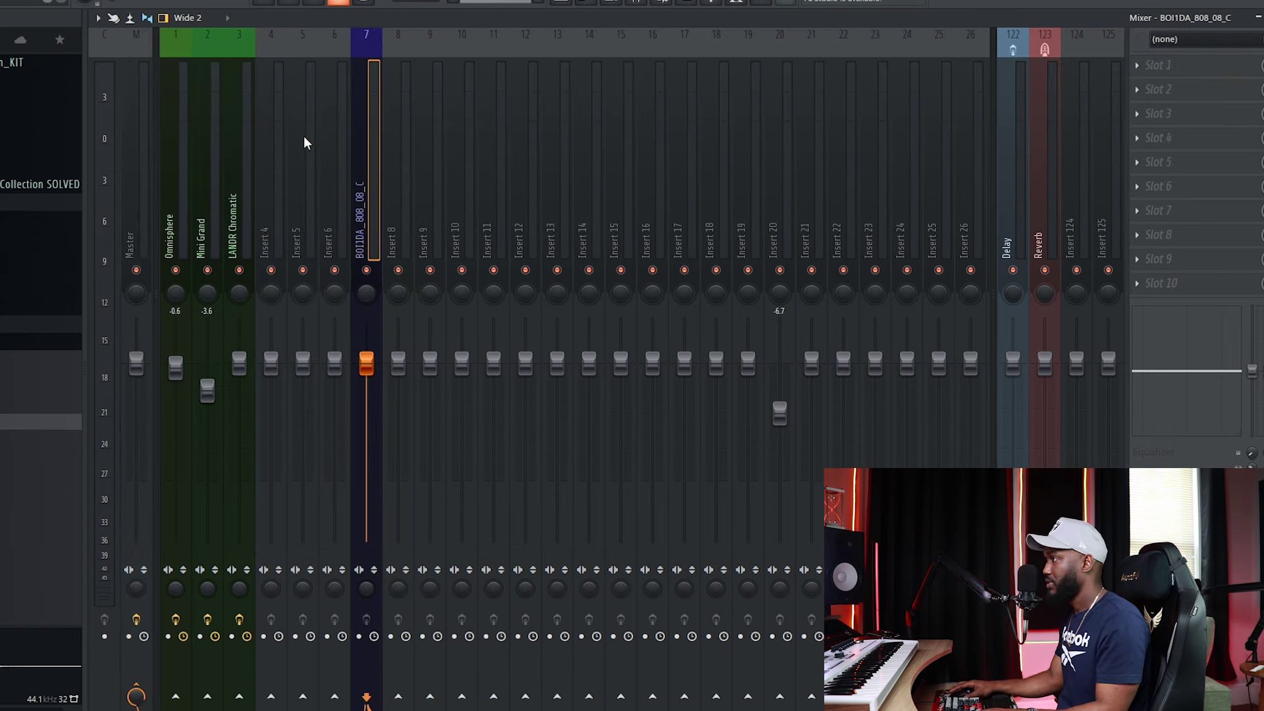
{"action": "left_click_drag", "start_coordinate": [371, 370], "coordinate": [370, 392]}
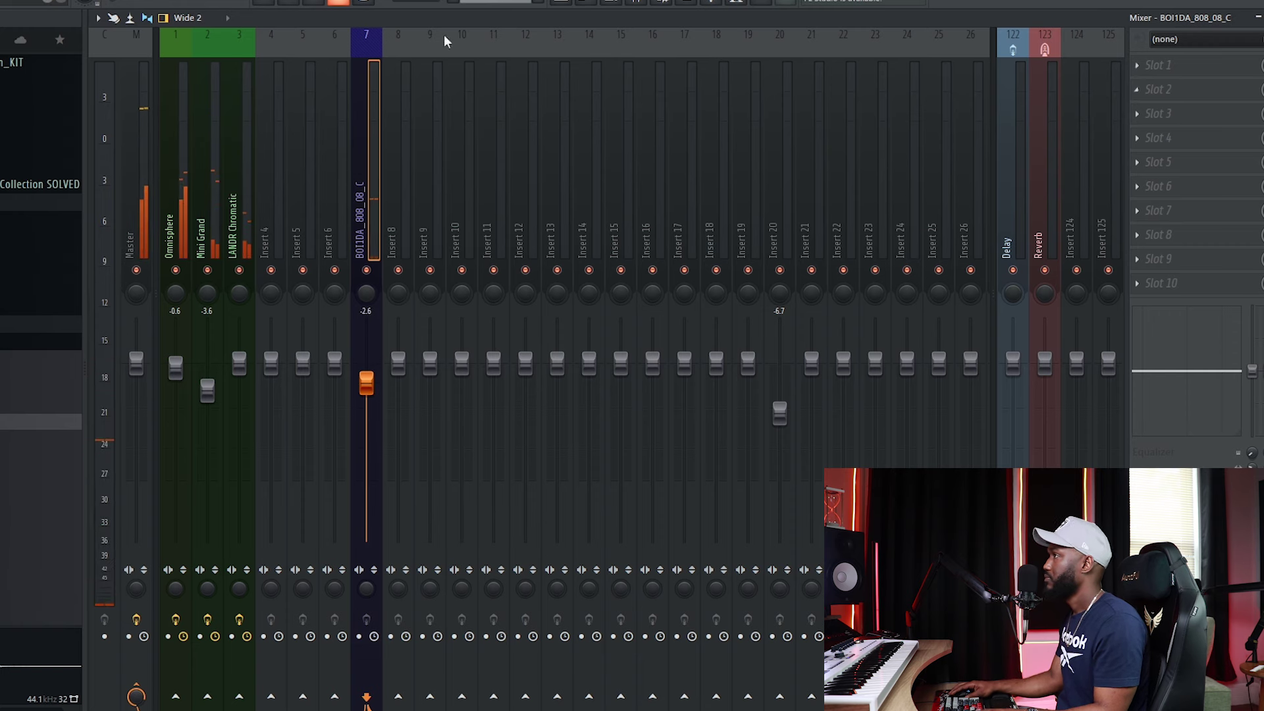
- Load Saturation Knob in the first effect slot of the 808's mixer track and adjust its saturation during playback
{"action": "left_click", "coordinate": [1207, 66]}
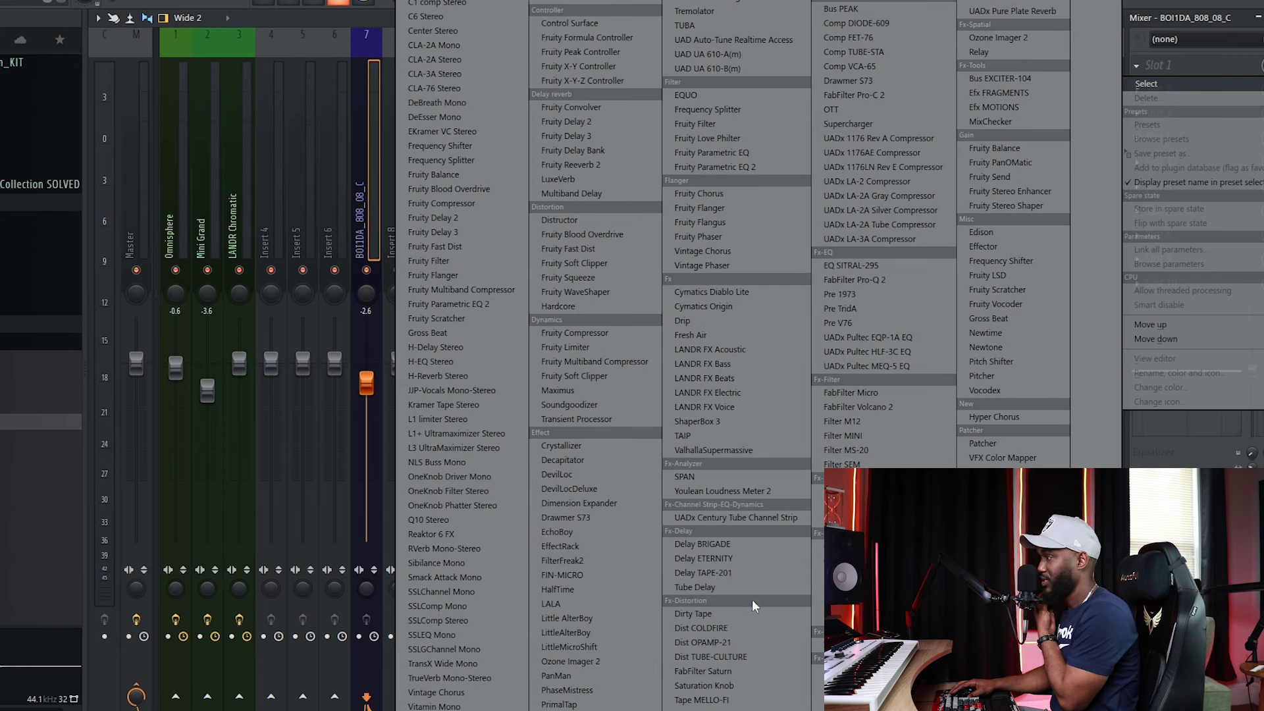
{"action": "left_click", "coordinate": [718, 685]}
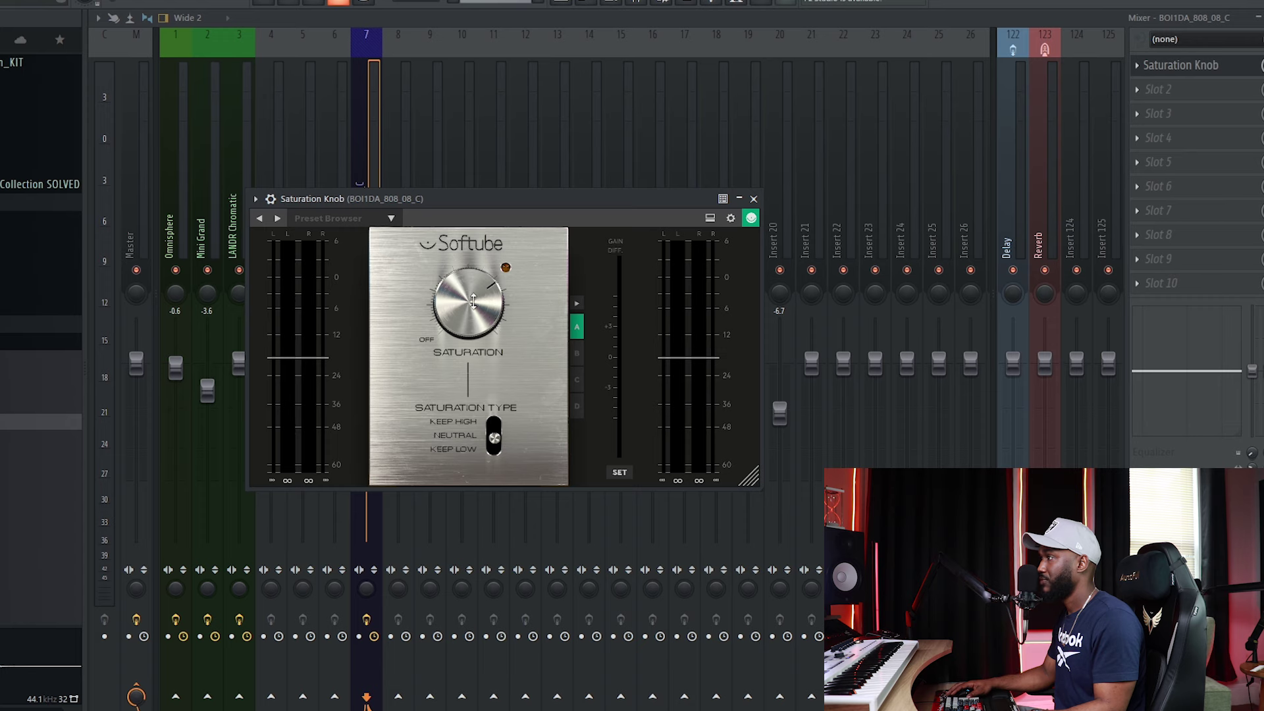
{"action": "key", "text": "space"}
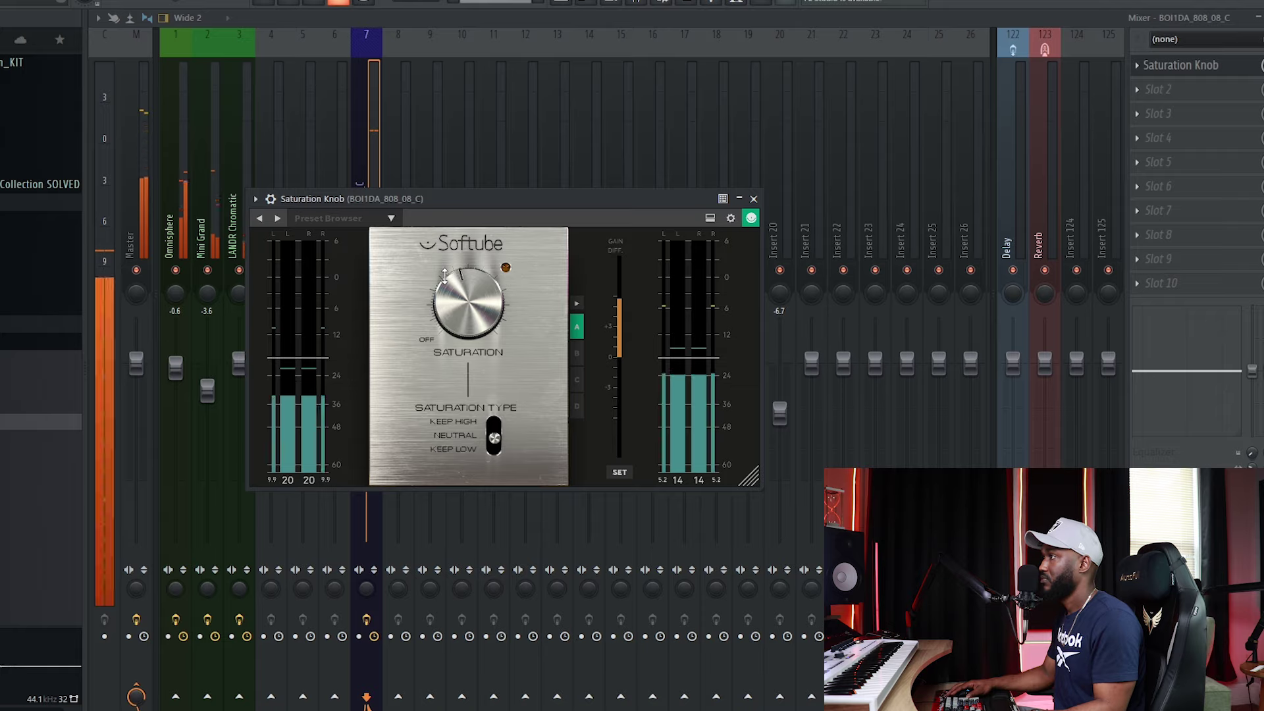
- Audition the hihat - klk 2 pattern, fill every step across the four bars, and lower the channel's volume
{"action": "key", "text": "F6"}
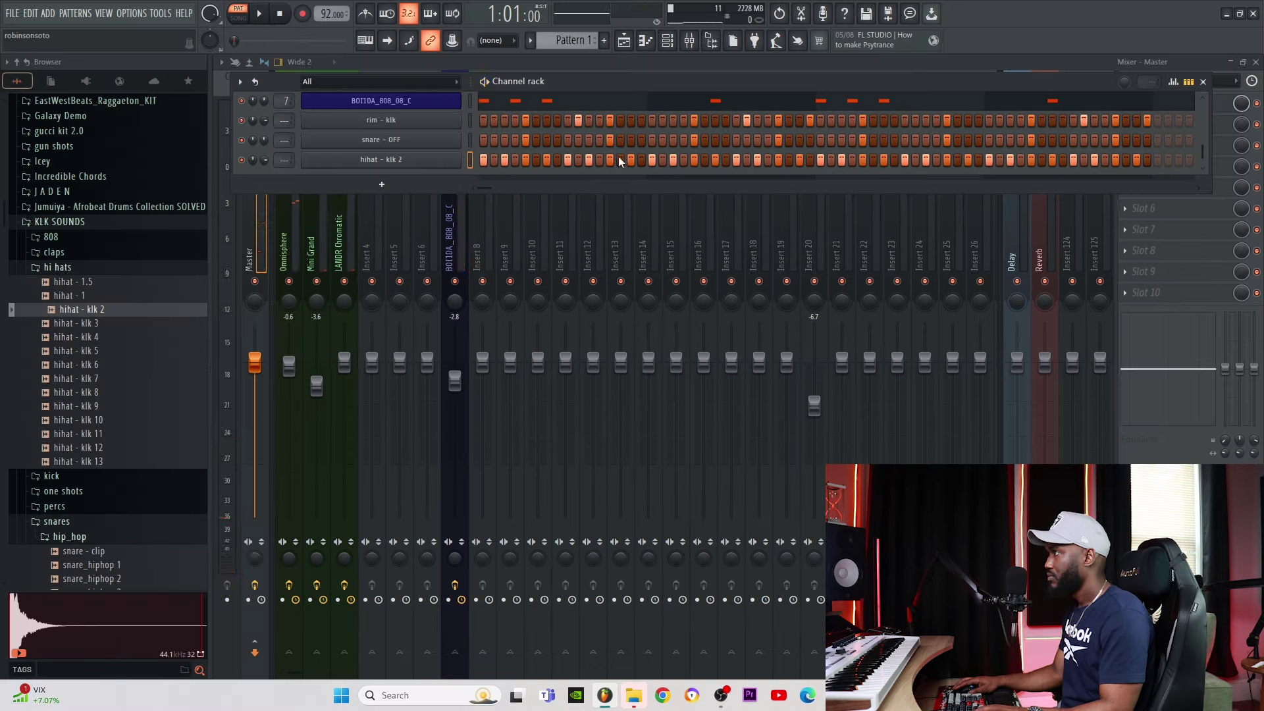
{"action": "key", "text": "space"}
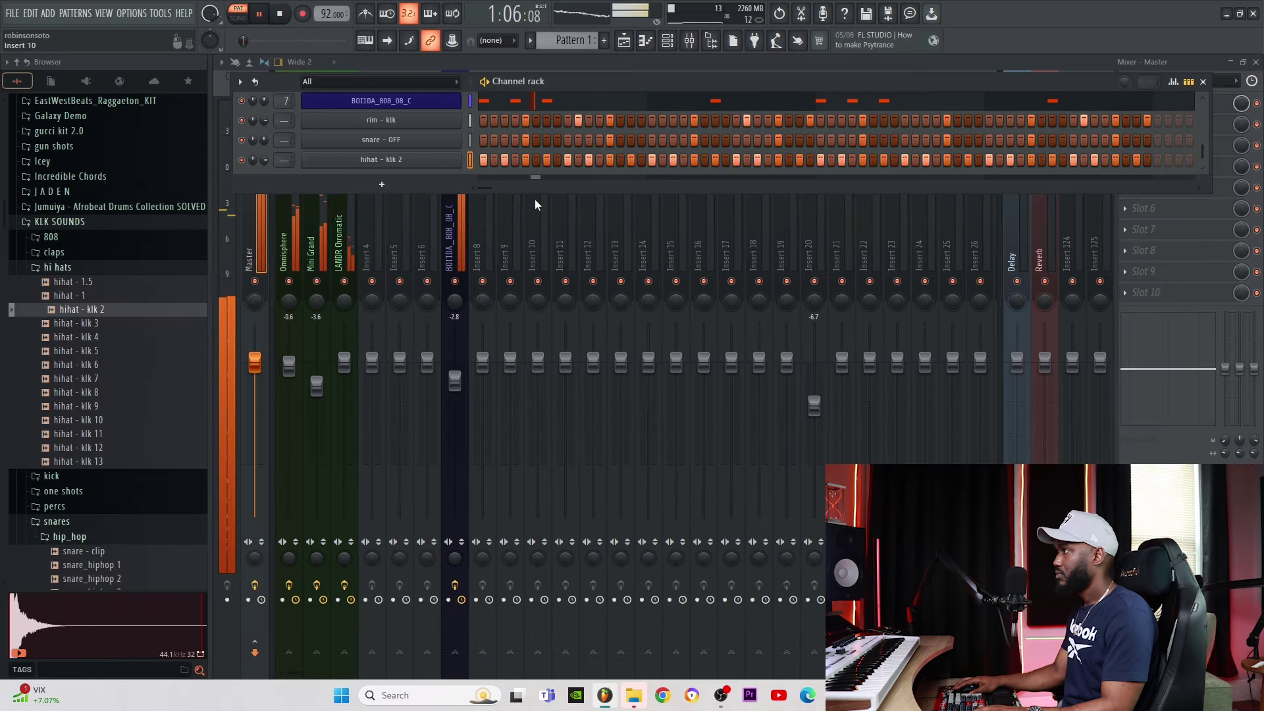
{"action": "key", "text": "space"}
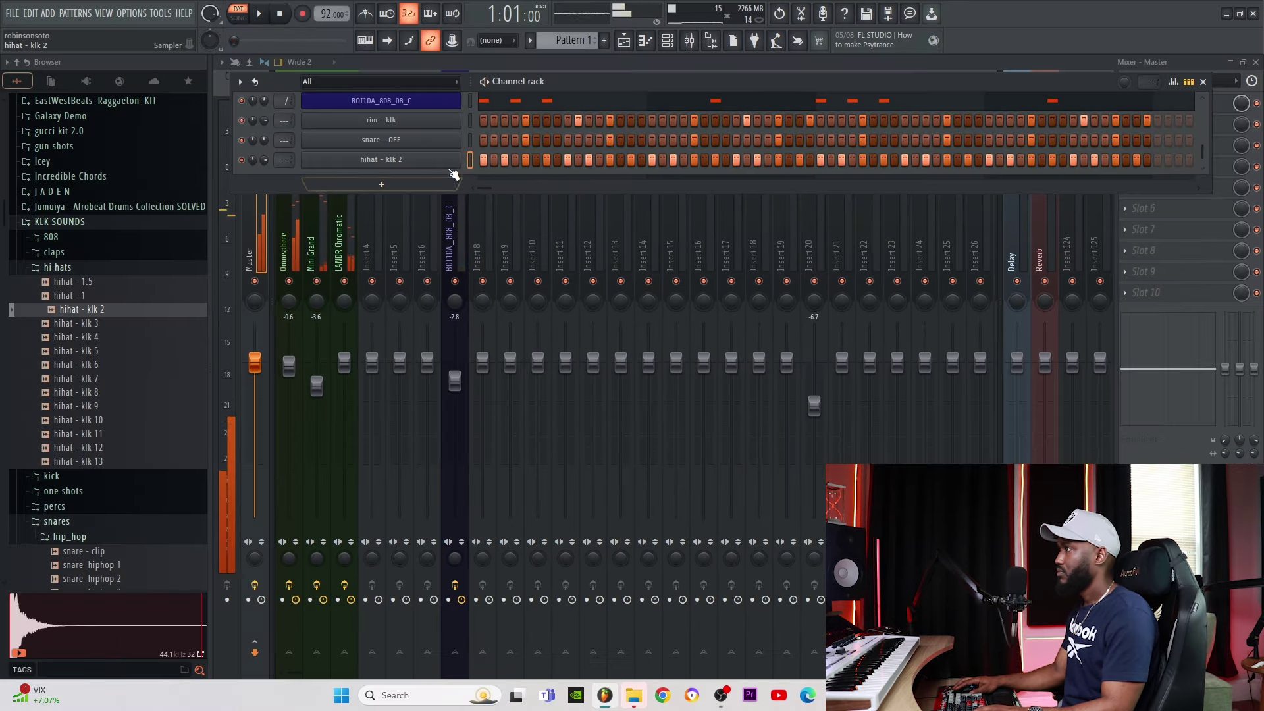
{"action": "left_click_drag", "start_coordinate": [493, 158], "coordinate": [1135, 159]}
{"action": "key", "text": "space"}
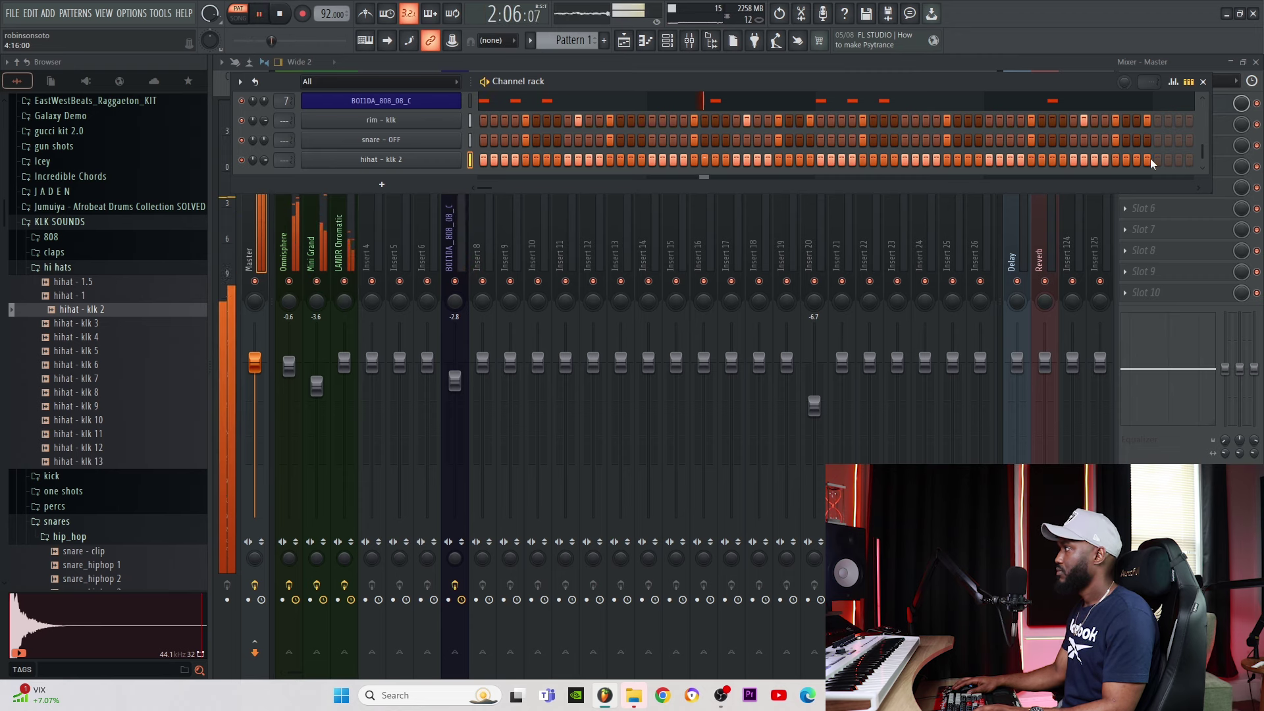
{"action": "left_click_drag", "start_coordinate": [264, 160], "coordinate": [264, 182]}
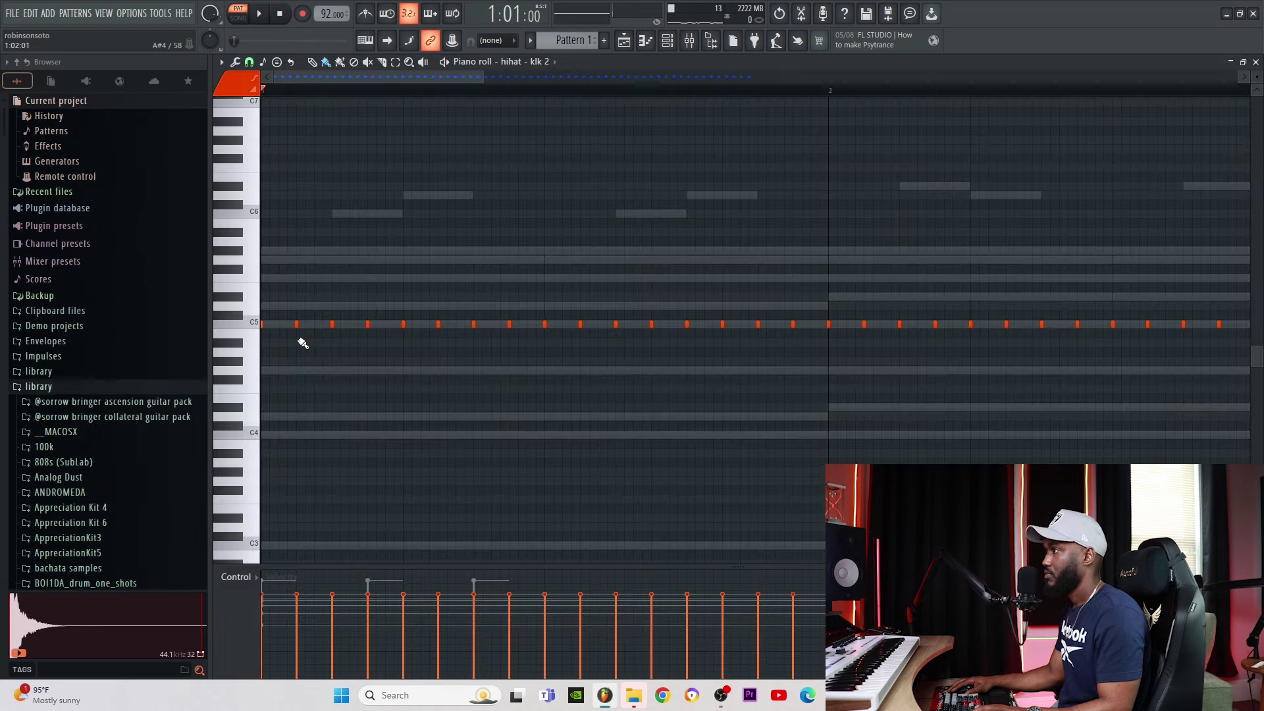
- Draw fast hi-hat rolls in bar 1, at A#4 from step 2 and at G#4 from steps 11 and 15, and audition them
{"action": "left_click_drag", "start_coordinate": [297, 344], "coordinate": [327, 347]}
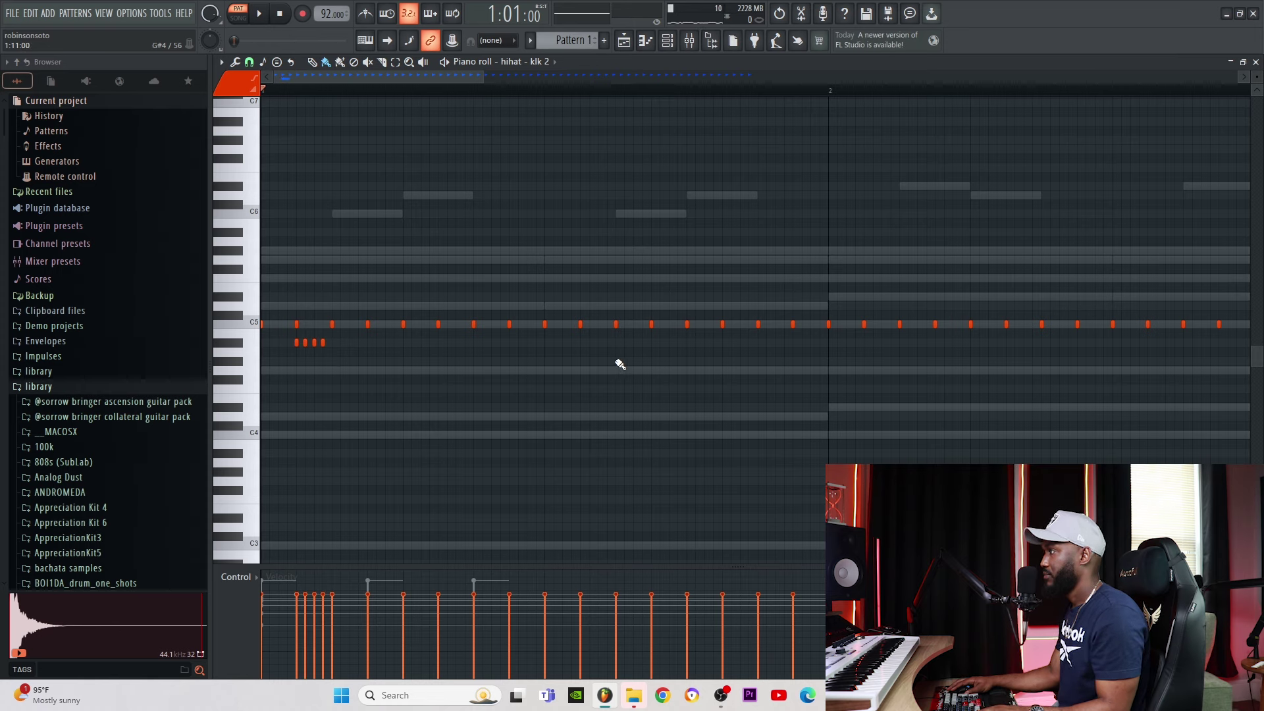
{"action": "left_click_drag", "start_coordinate": [618, 362], "coordinate": [653, 362]}
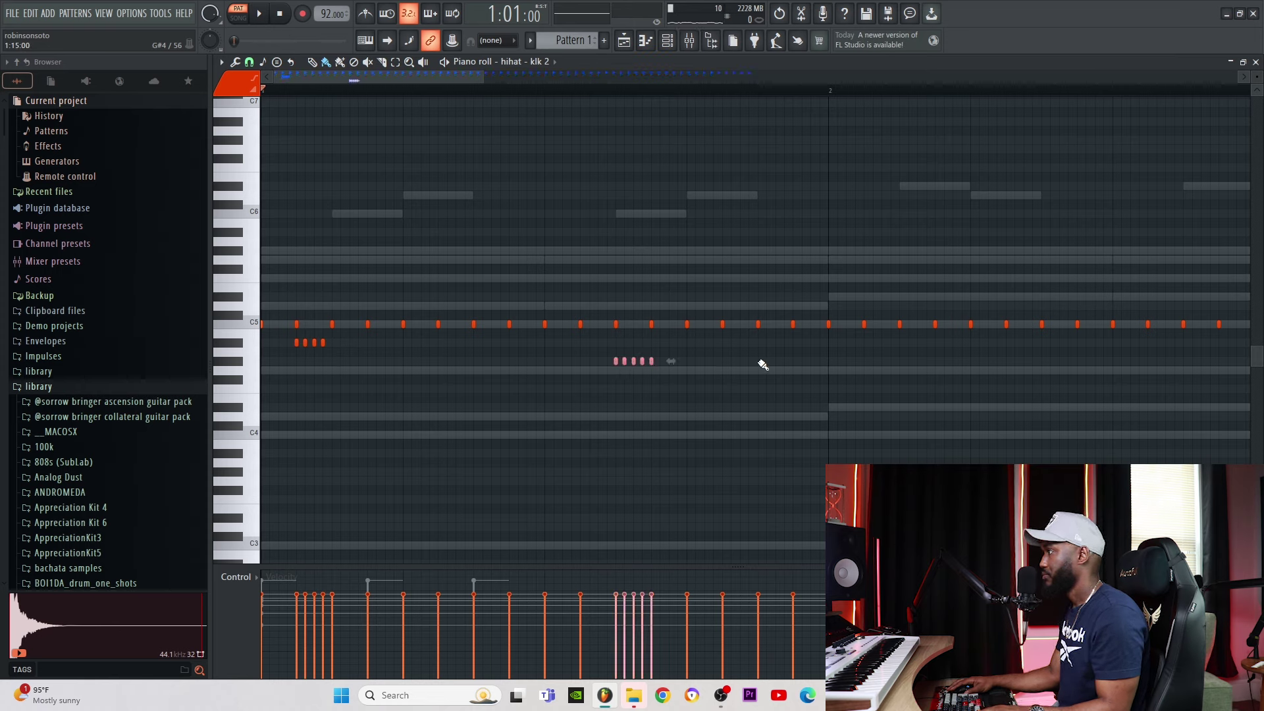
{"action": "left_click_drag", "start_coordinate": [759, 362], "coordinate": [787, 366]}
{"action": "key", "text": "space"}
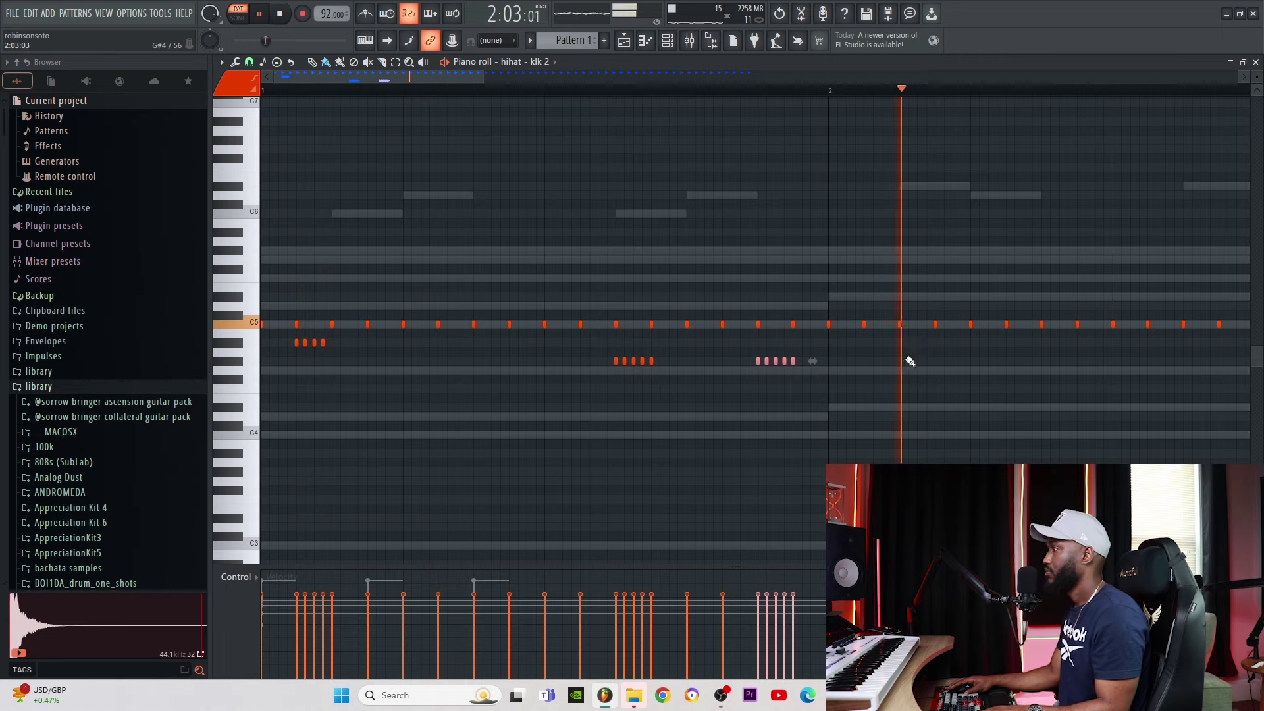
{"action": "key", "text": "space"}
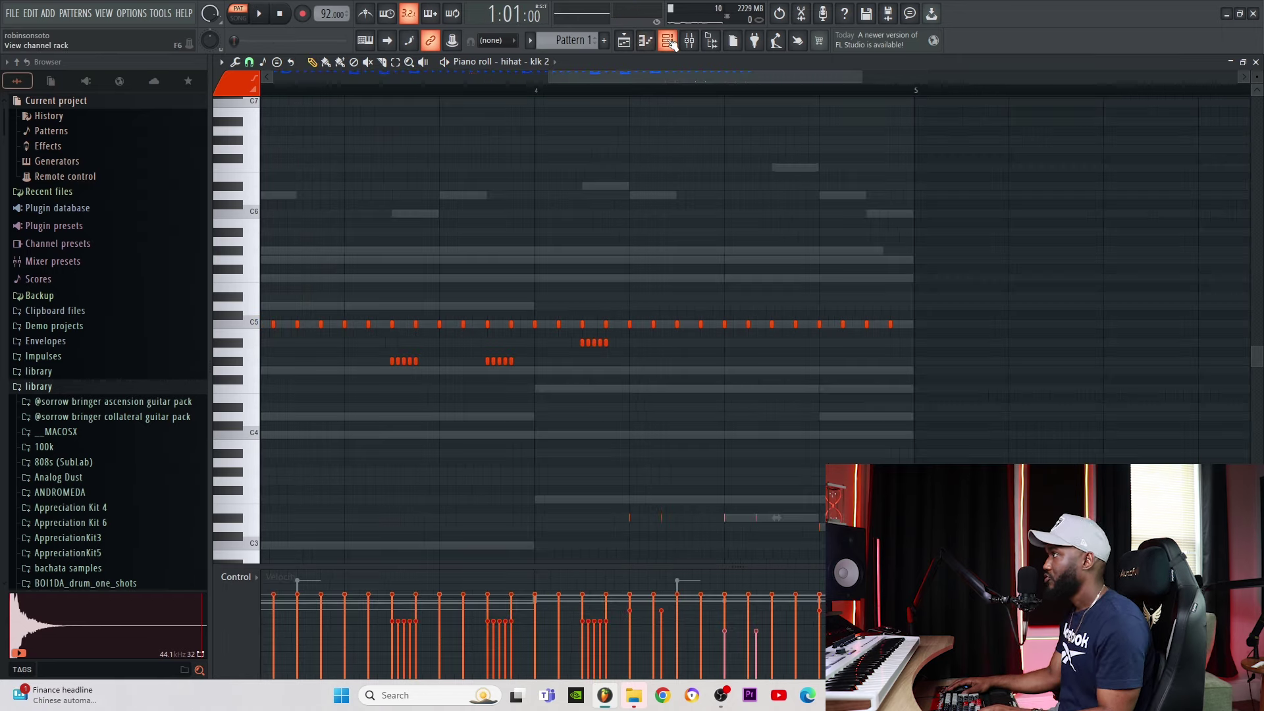
- Audition BOI1DA_kick_01 from the BOI1DA_drum_one_shots kicks against the beat and add it as a new channel below the 808
{"action": "left_click", "coordinate": [669, 42]}
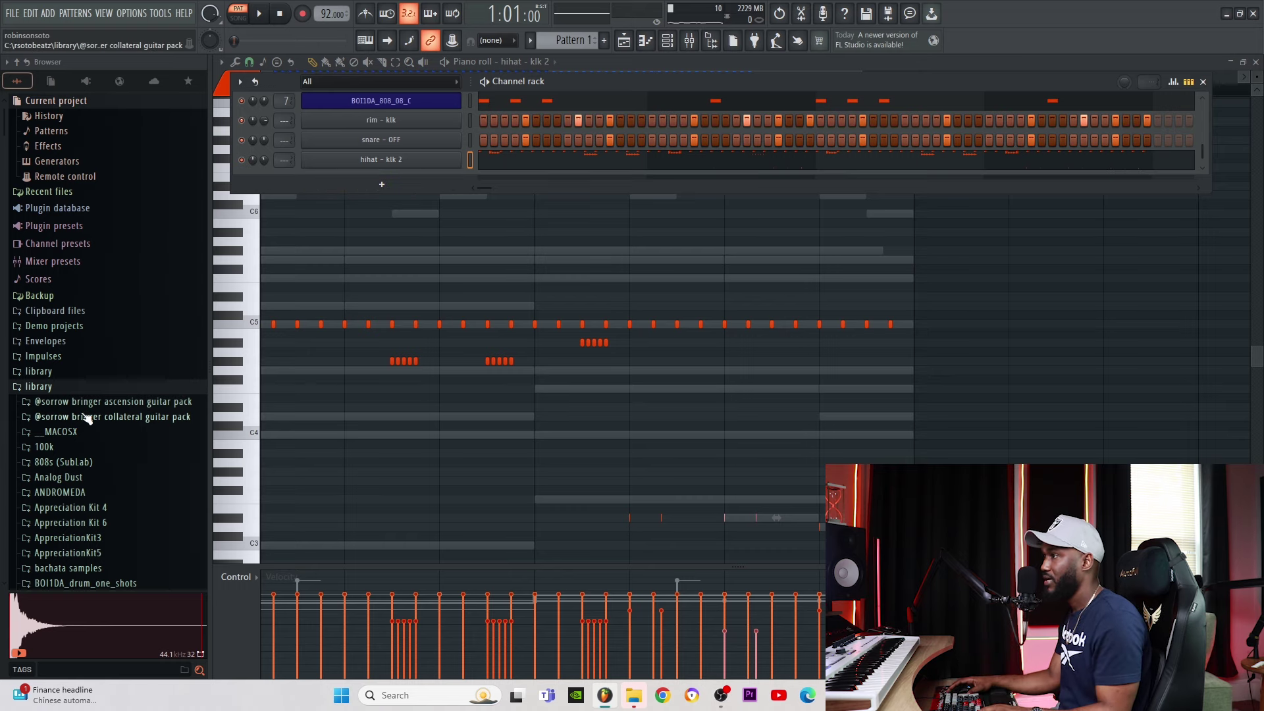
{"action": "scroll", "coordinate": [46, 378], "scroll_direction": "down", "scroll_amount": 4}
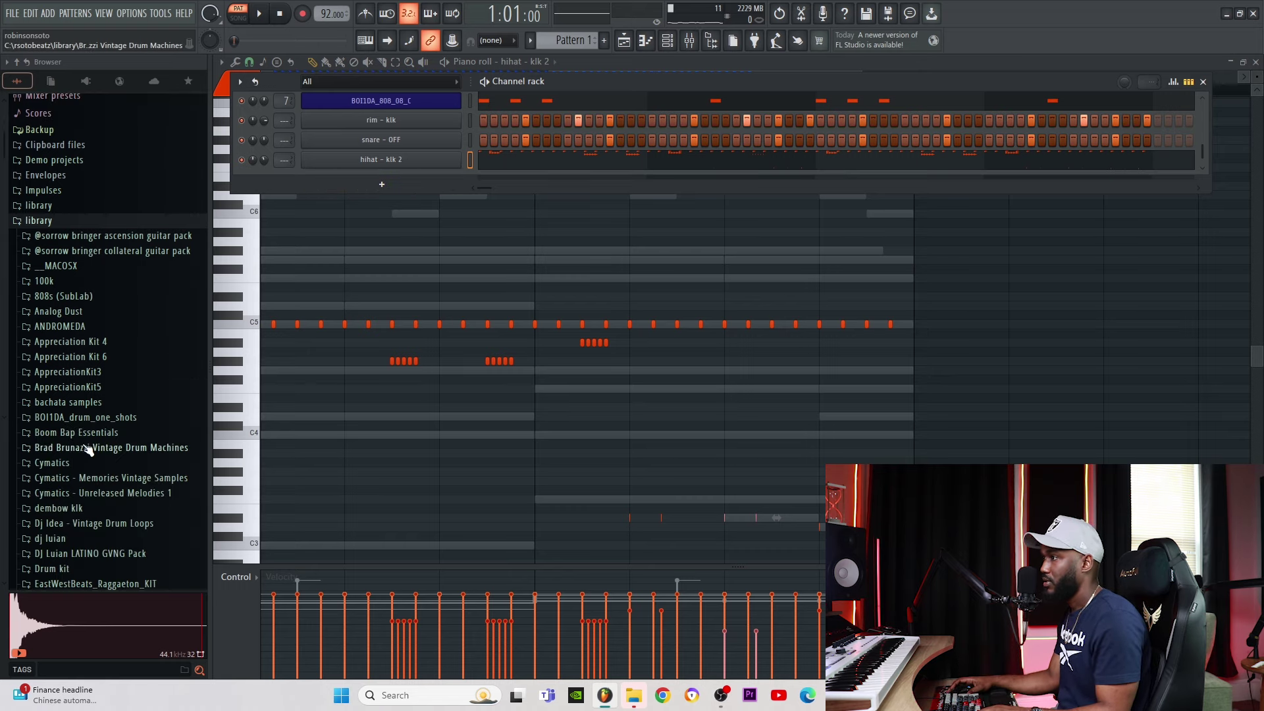
{"action": "left_click", "coordinate": [79, 417]}
{"action": "left_click", "coordinate": [99, 236]}
{"action": "key", "text": "space"}
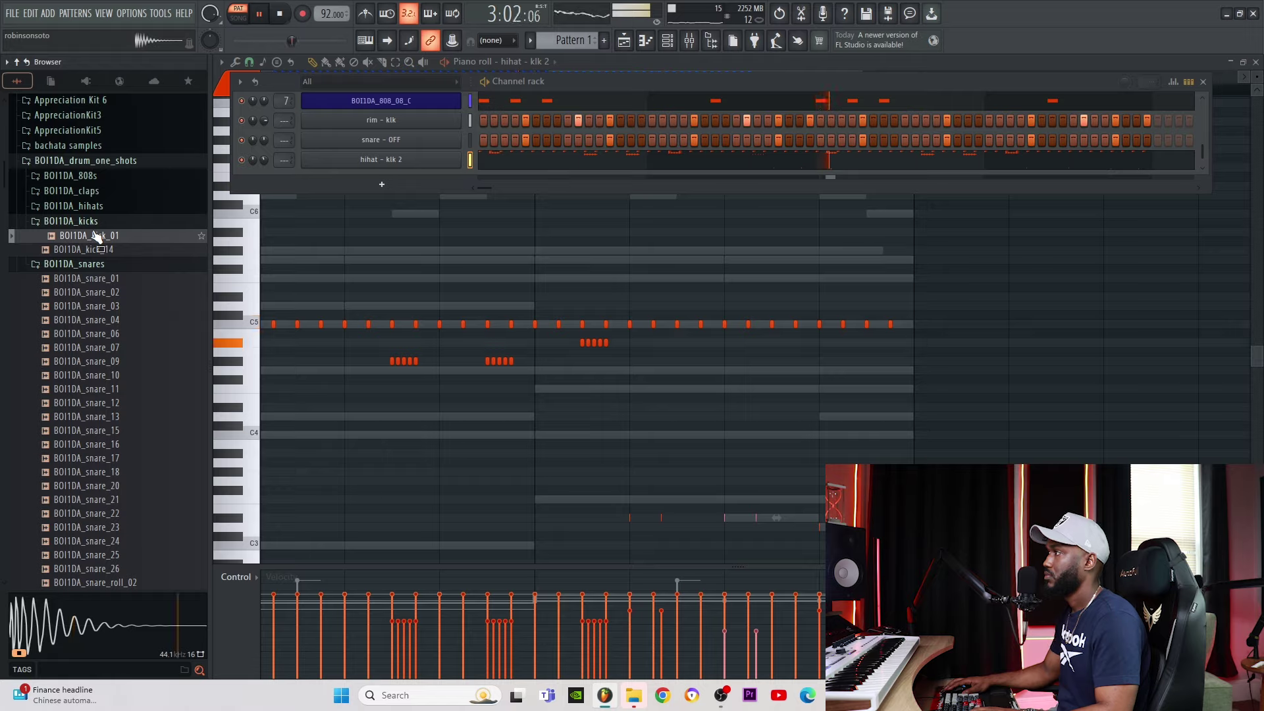
{"action": "key", "text": "space"}
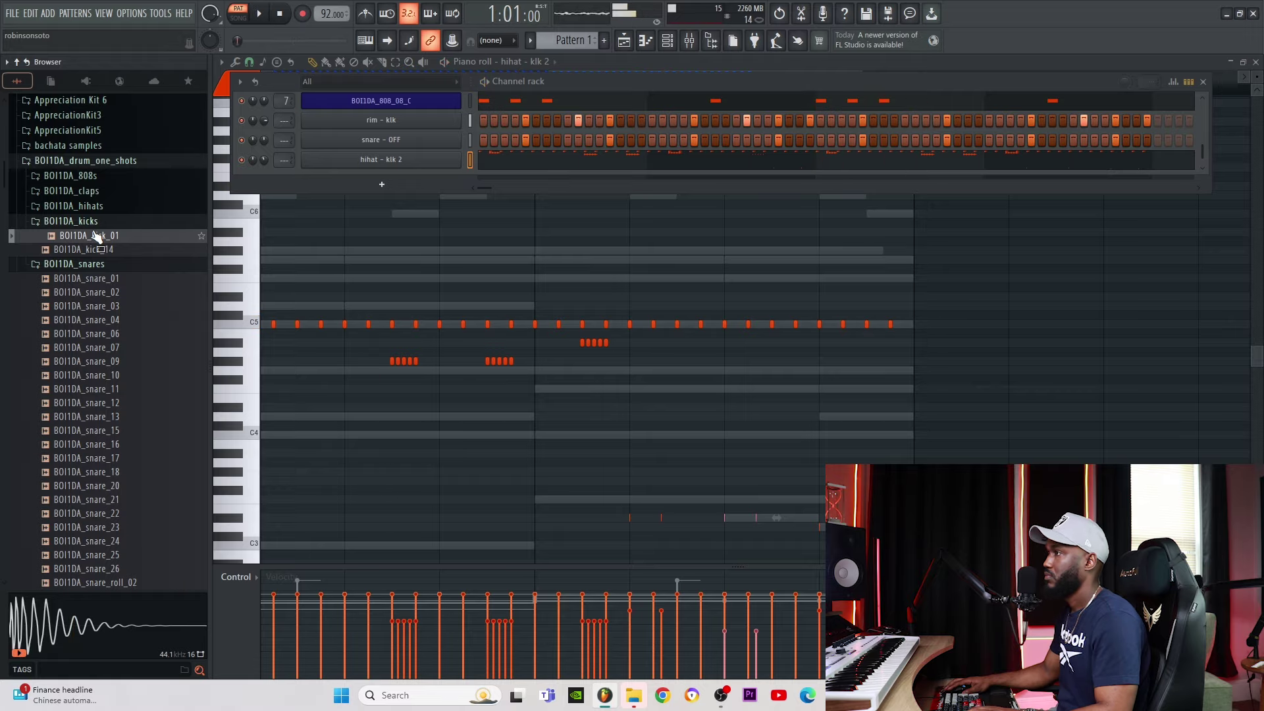
{"action": "left_click_drag", "start_coordinate": [96, 237], "coordinate": [416, 112]}
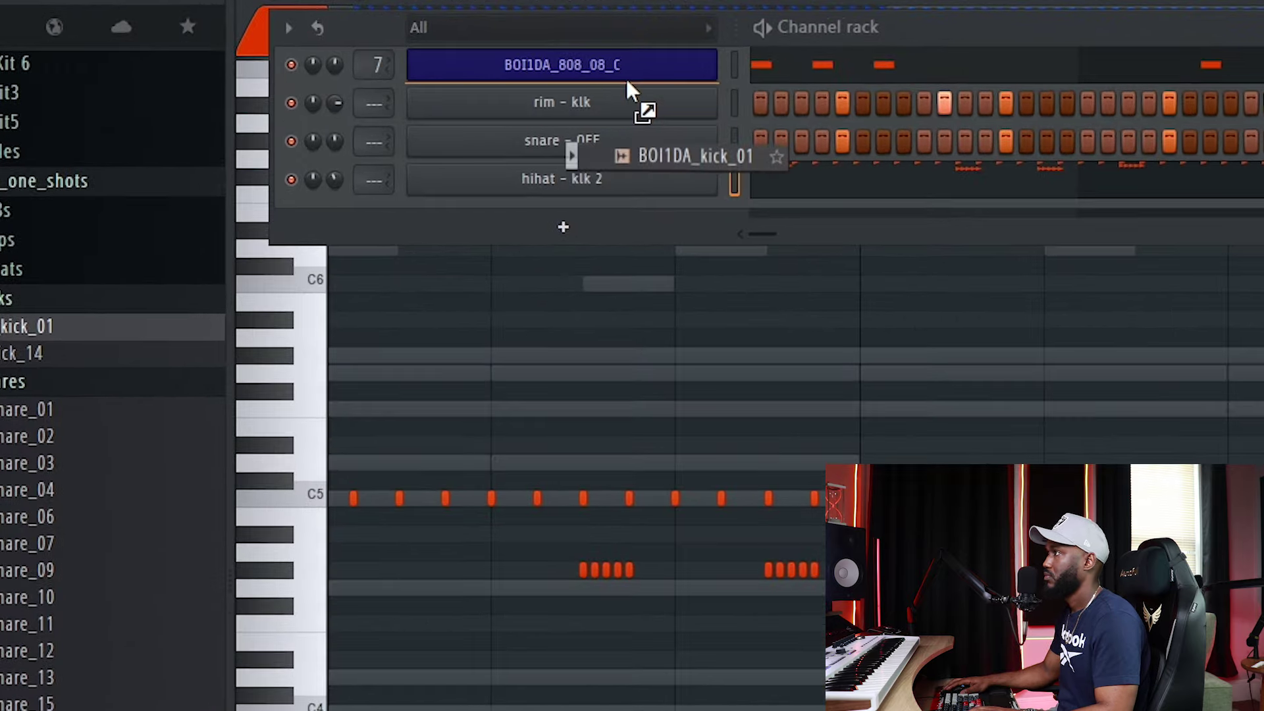
{"action": "left_click_drag", "start_coordinate": [628, 85], "coordinate": [634, 98]}
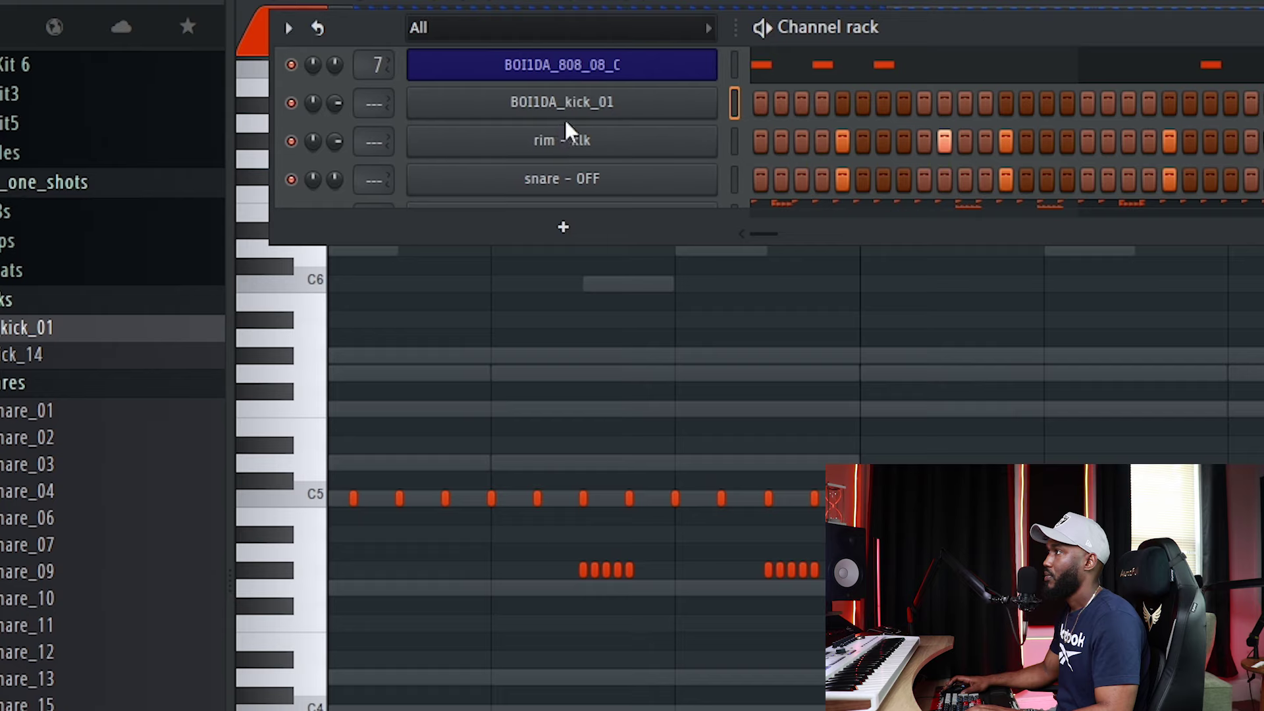
{"action": "scroll", "coordinate": [566, 122], "scroll_direction": "up", "scroll_amount": 1}
{"action": "scroll", "coordinate": [580, 127], "scroll_direction": "down", "scroll_amount": 1}
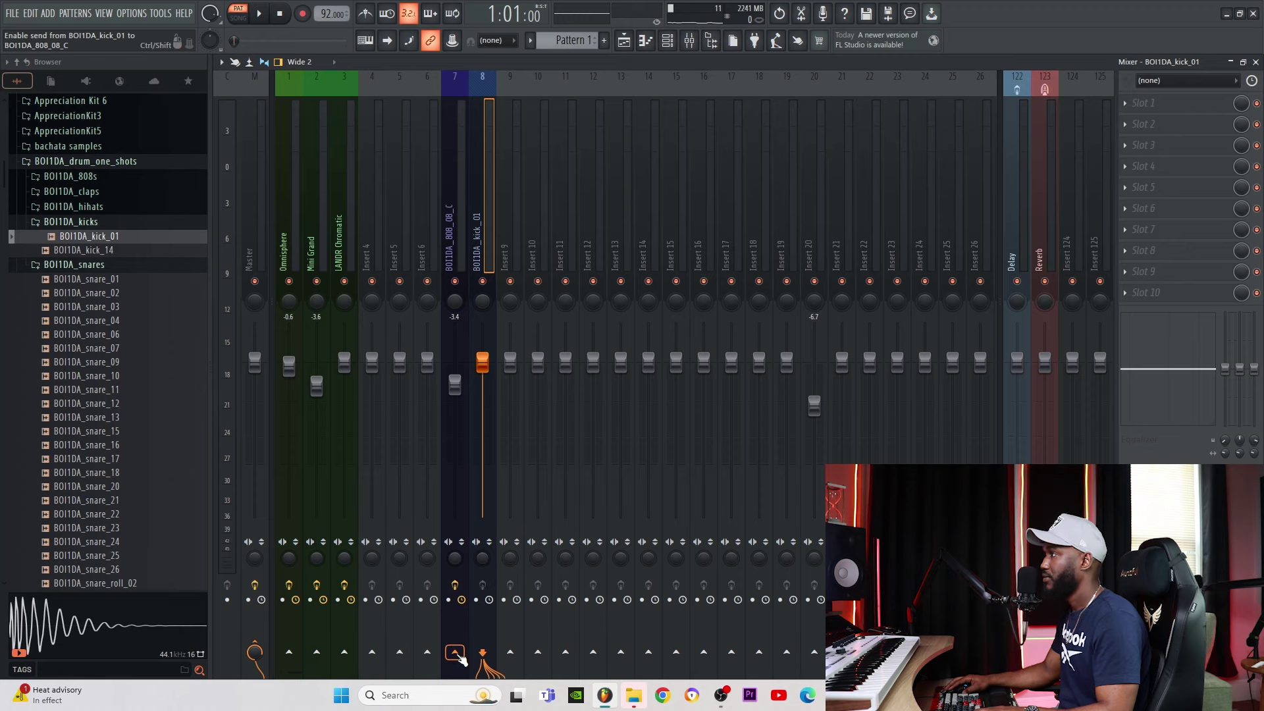
- Sidechain the BOI1DA_kick_01 mixer track to the 808's track and load Fruity Limiter in the 808's second effect slot
{"action": "right_click", "coordinate": [456, 652]}
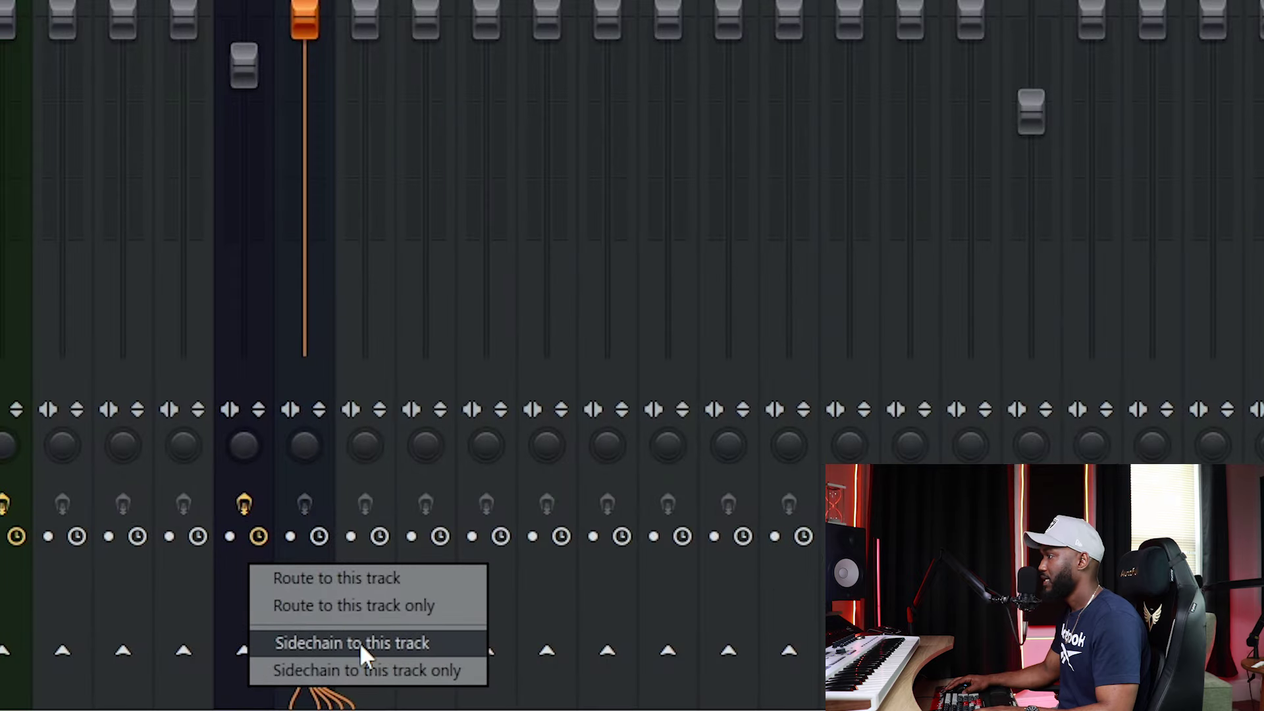
{"action": "left_click", "coordinate": [359, 642]}
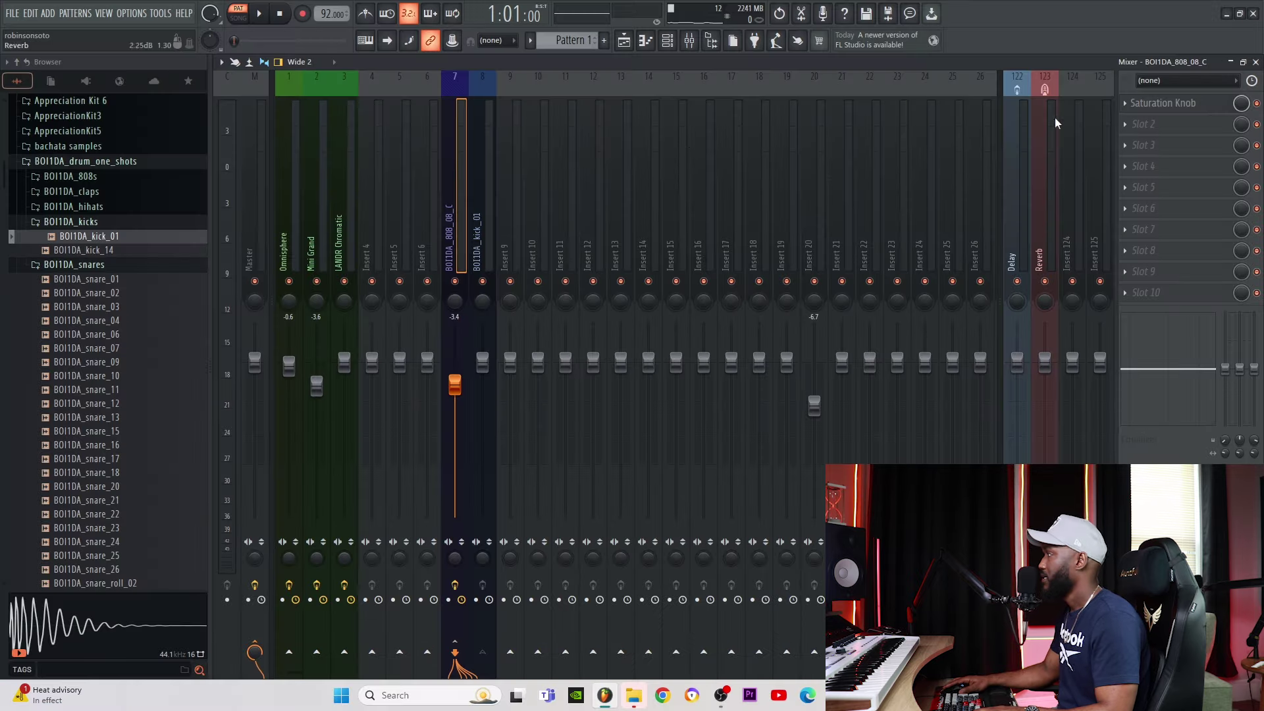
{"action": "left_click", "coordinate": [1151, 123]}
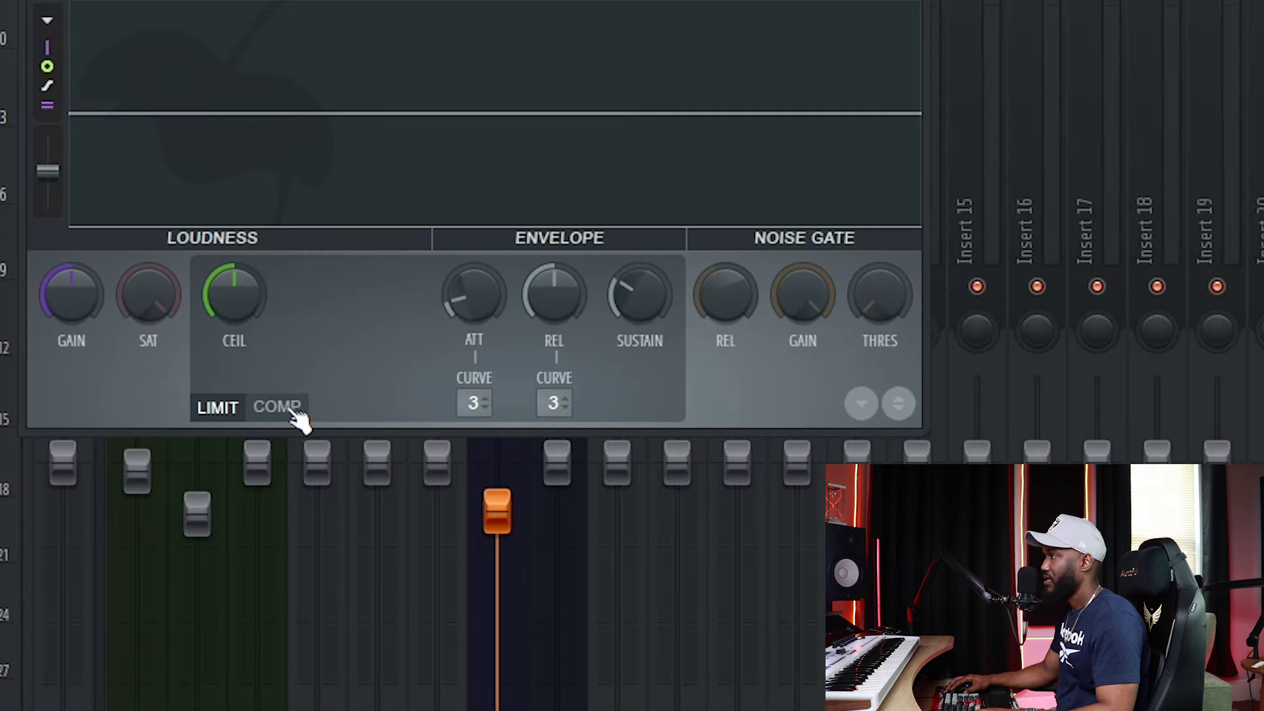
- Switch Fruity Limiter to compressor mode with sidechain source 1, lower its threshold, and raise its knee and ratio
{"action": "left_click", "coordinate": [290, 410]}
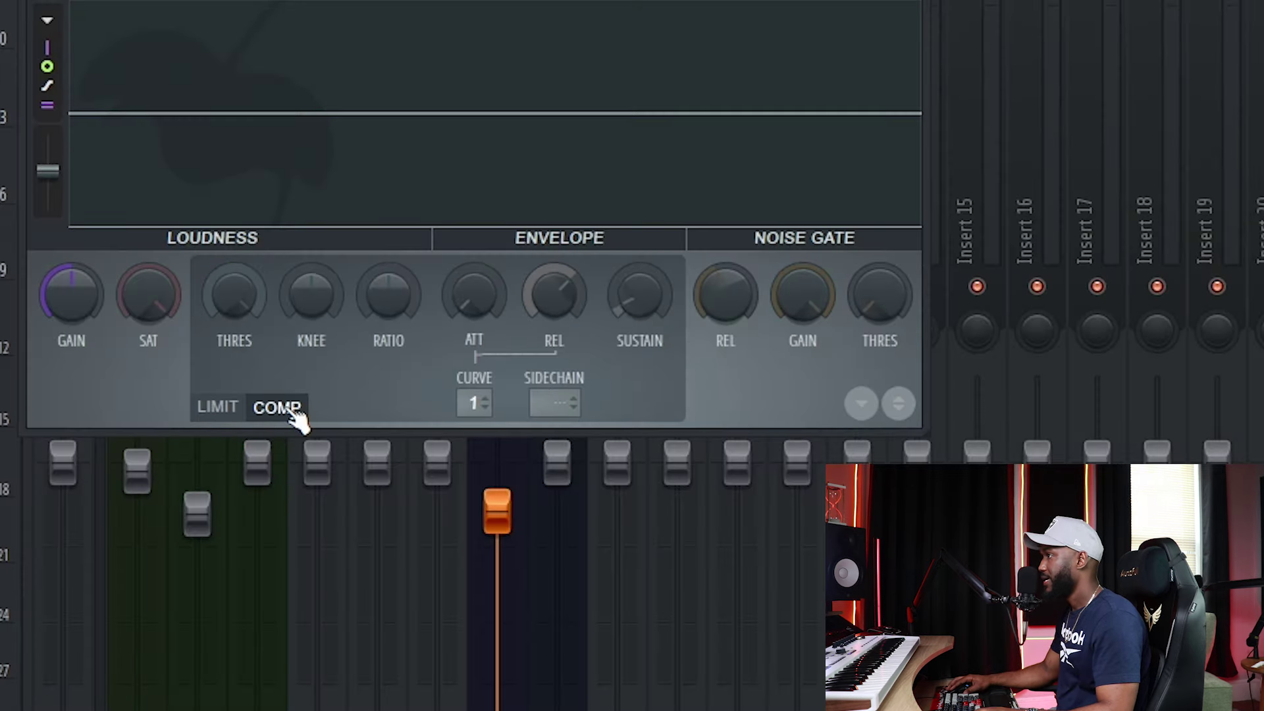
{"action": "left_click", "coordinate": [550, 402]}
{"action": "left_click", "coordinate": [617, 449]}
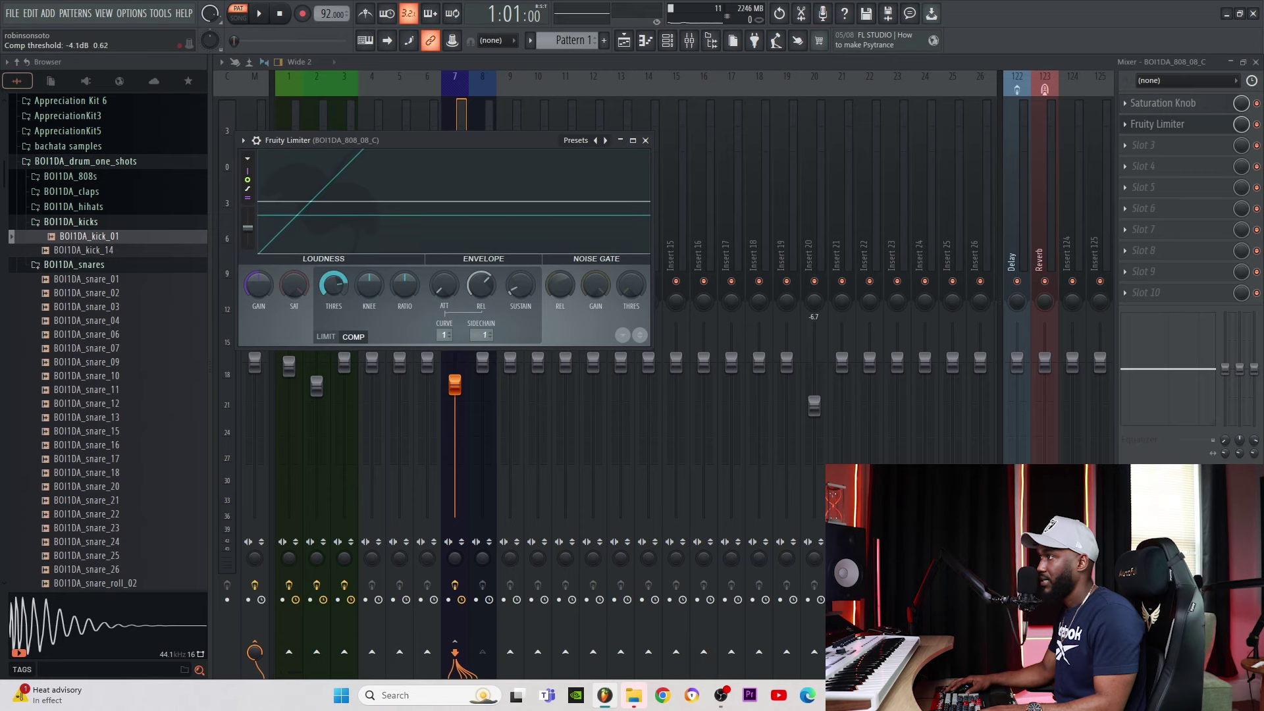
{"action": "left_click_drag", "start_coordinate": [334, 284], "coordinate": [334, 313]}
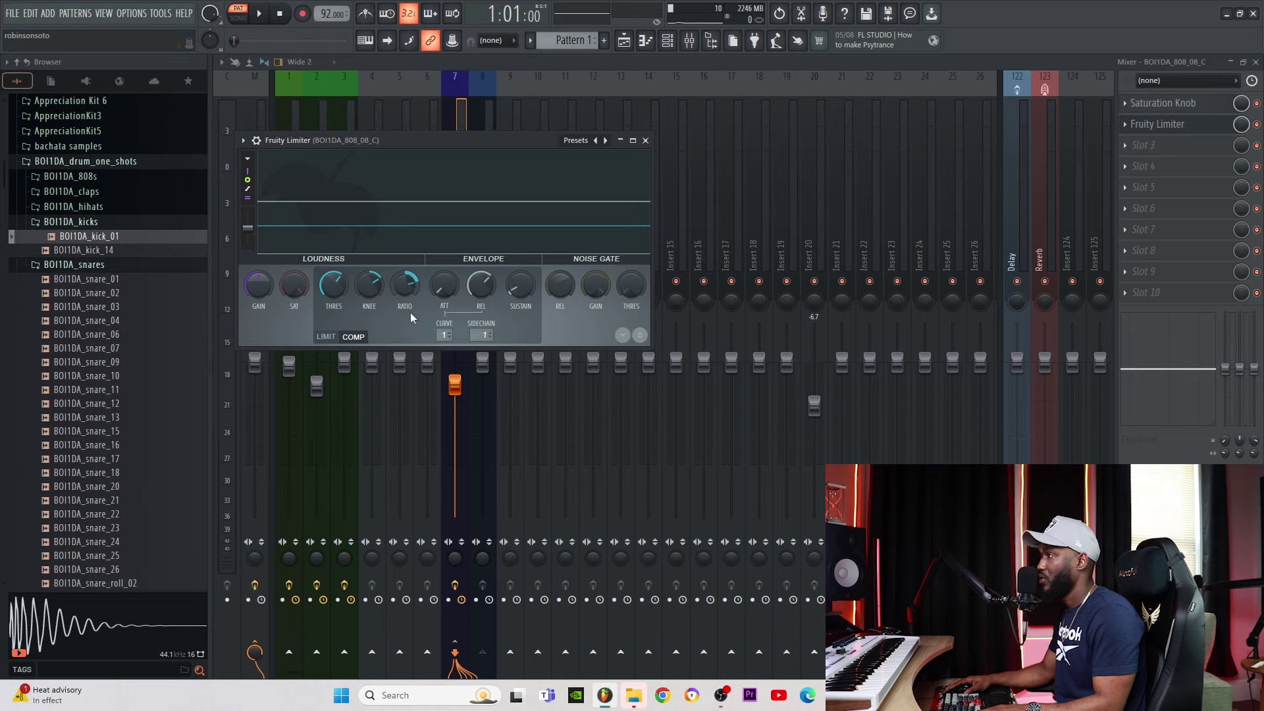
- Paste the 808's eight-note rhythm into the BOI1DA_kick_01 channel and check that its piano roll notes all sit on C5
{"action": "left_click", "coordinate": [491, 117]}
{"action": "left_click", "coordinate": [667, 40]}
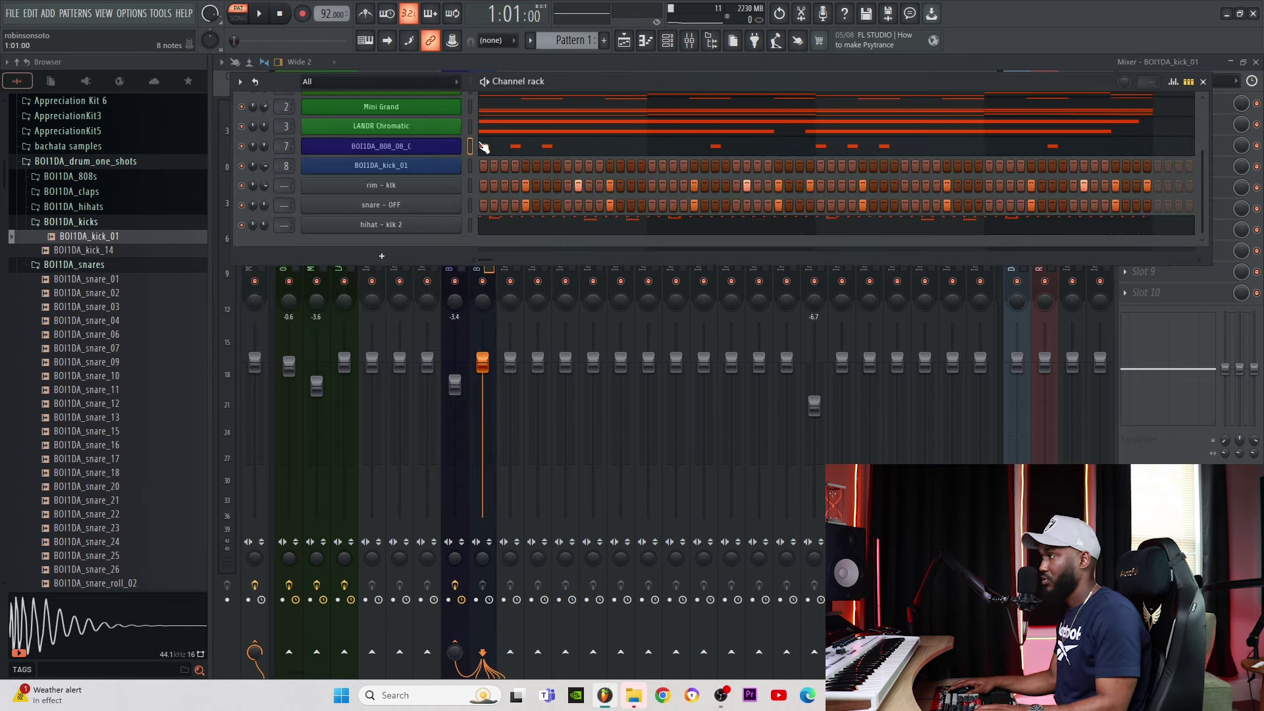
{"action": "key", "text": "ctrl+v"}
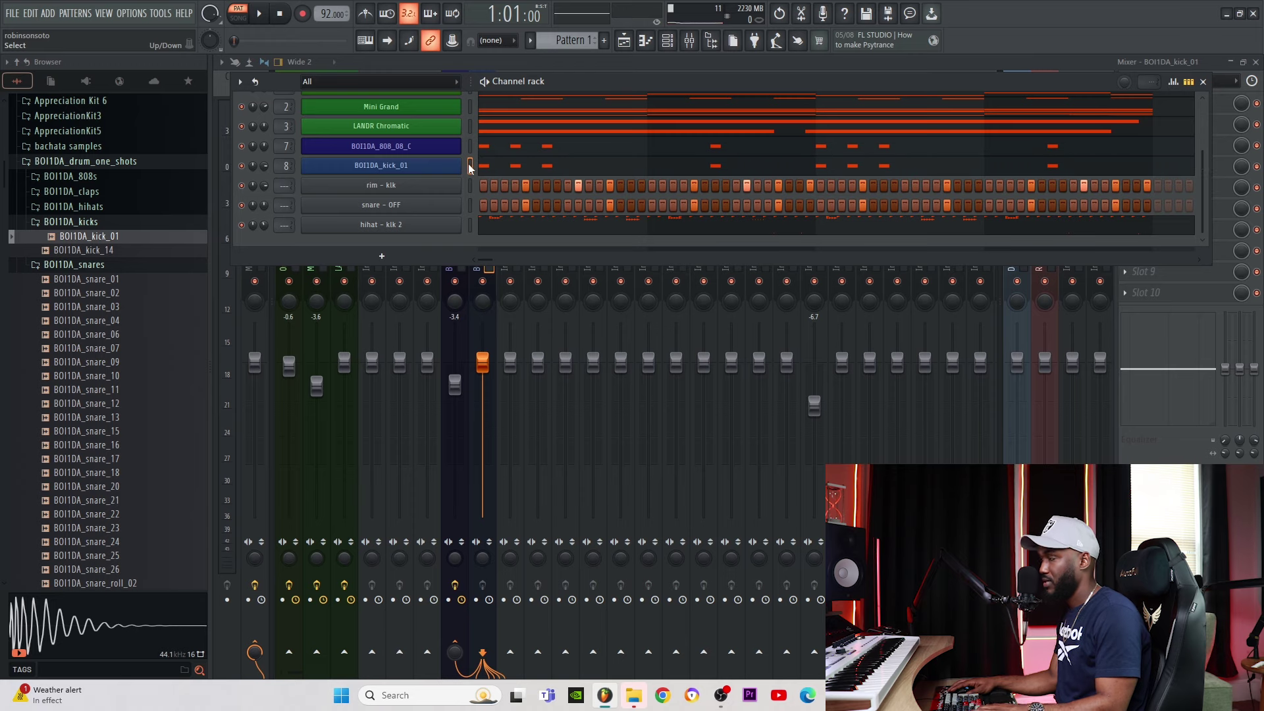
{"action": "left_click", "coordinate": [512, 166]}
{"action": "key", "text": "ctrl+a"}
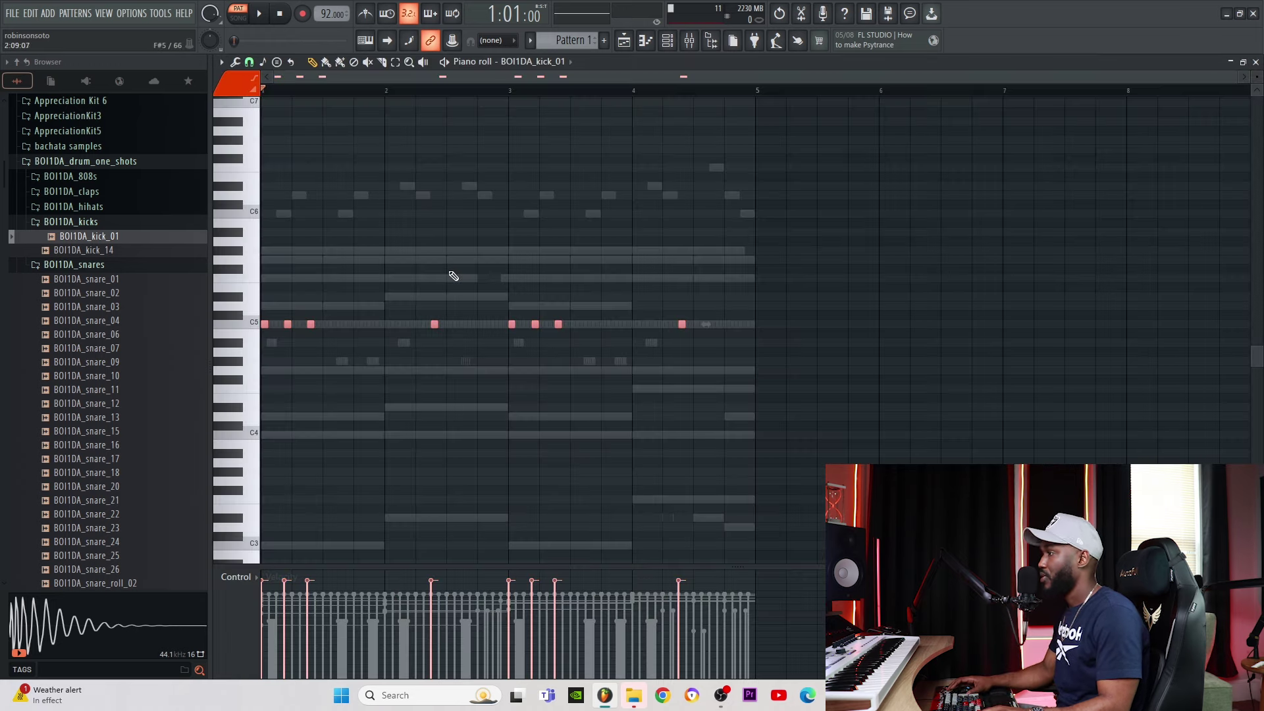
{"action": "left_click", "coordinate": [667, 40]}
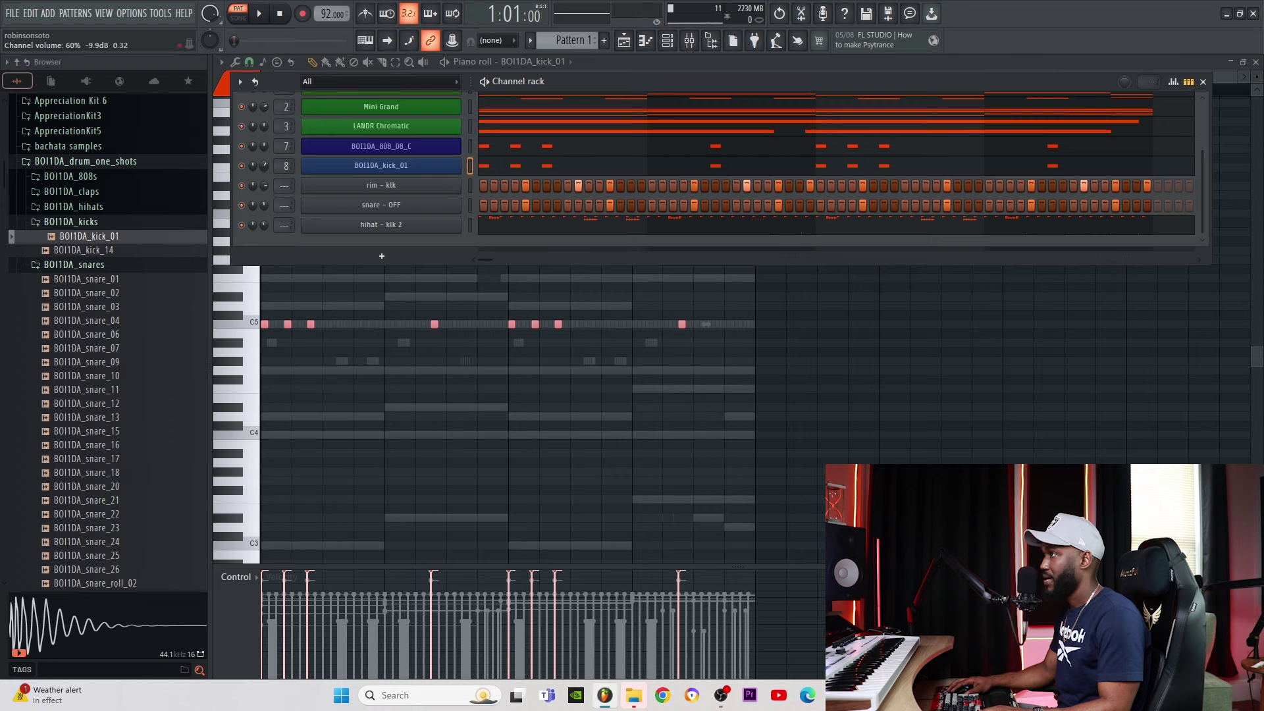
{"action": "left_click", "coordinate": [667, 42]}
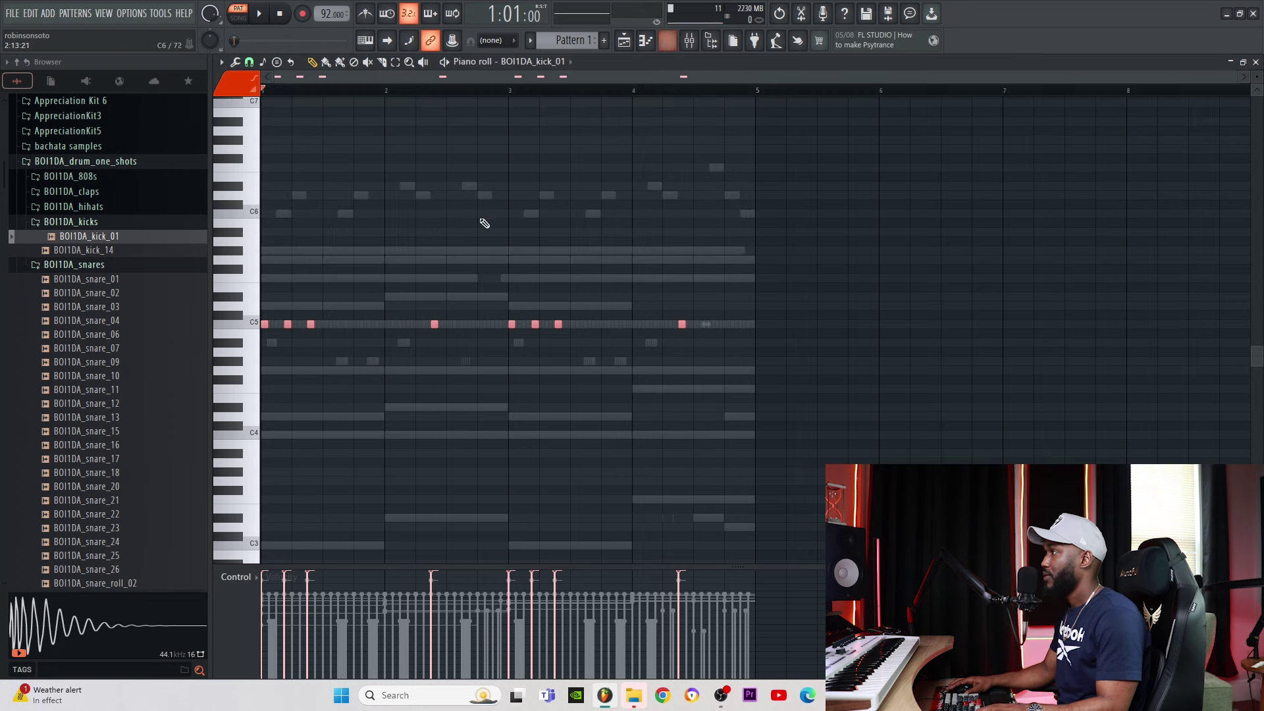
- Play the beat and fine-tune the compressor threshold and release of Fruity Limiter on the 808's mixer track
{"action": "left_click", "coordinate": [691, 41]}
{"action": "key", "text": "space"}
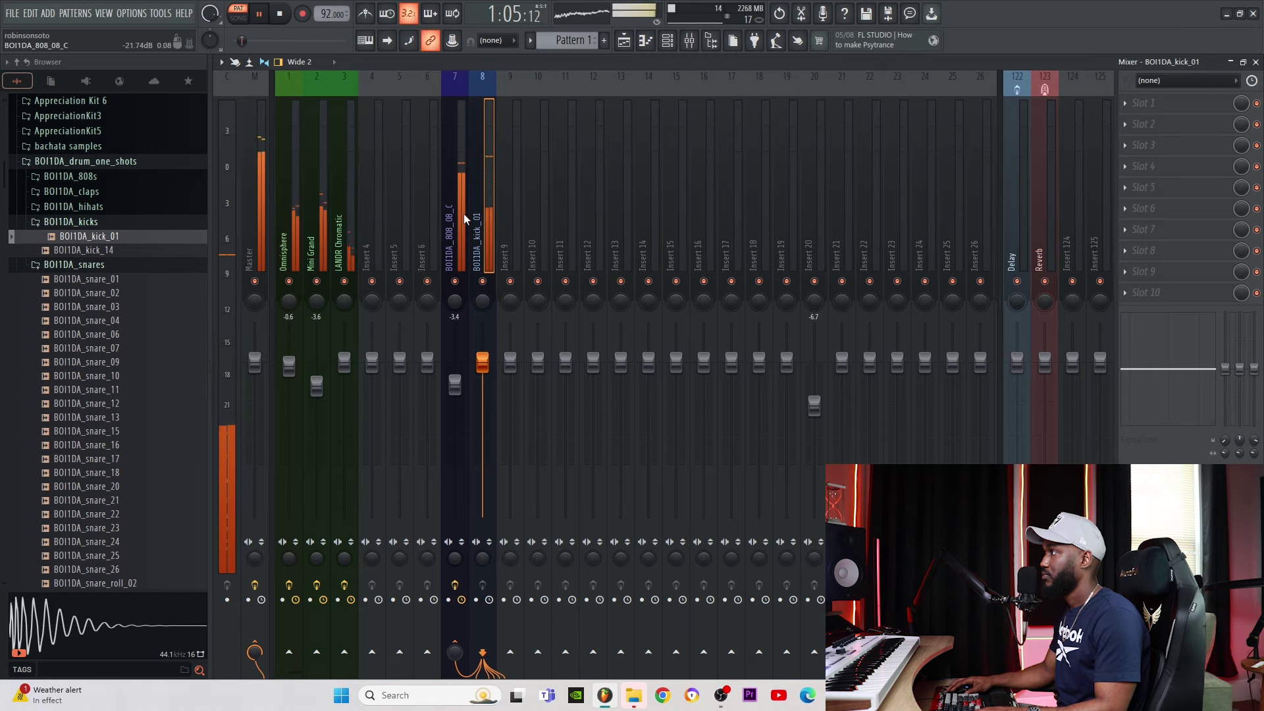
{"action": "left_click", "coordinate": [1158, 125]}
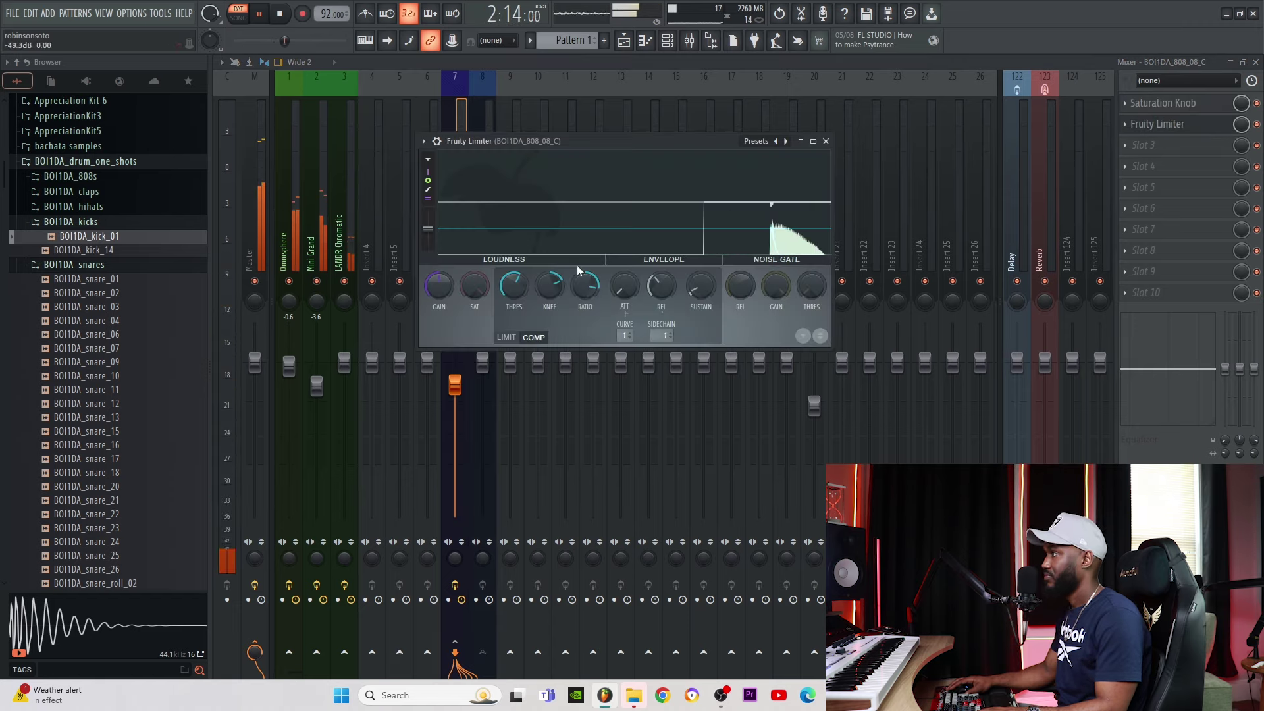
{"action": "left_click_drag", "start_coordinate": [515, 291], "coordinate": [515, 310]}
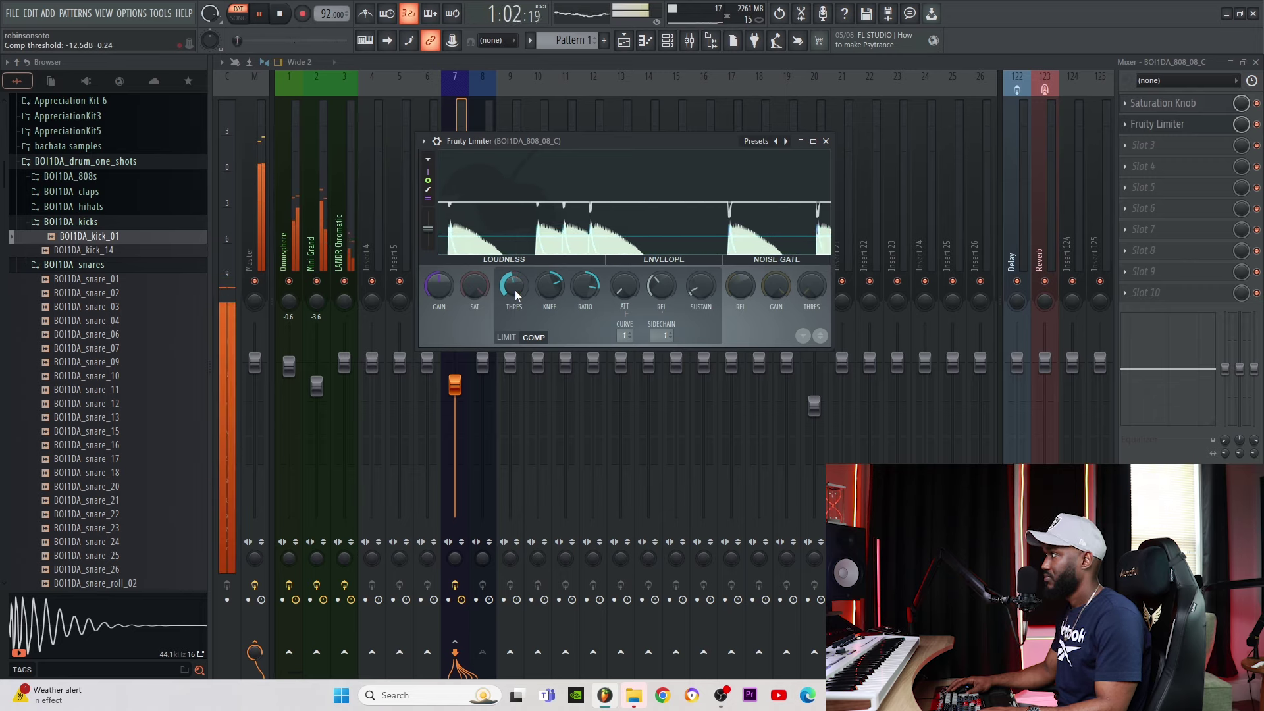
{"action": "left_click_drag", "start_coordinate": [515, 292], "coordinate": [515, 289]}
{"action": "left_click_drag", "start_coordinate": [661, 286], "coordinate": [661, 279]}
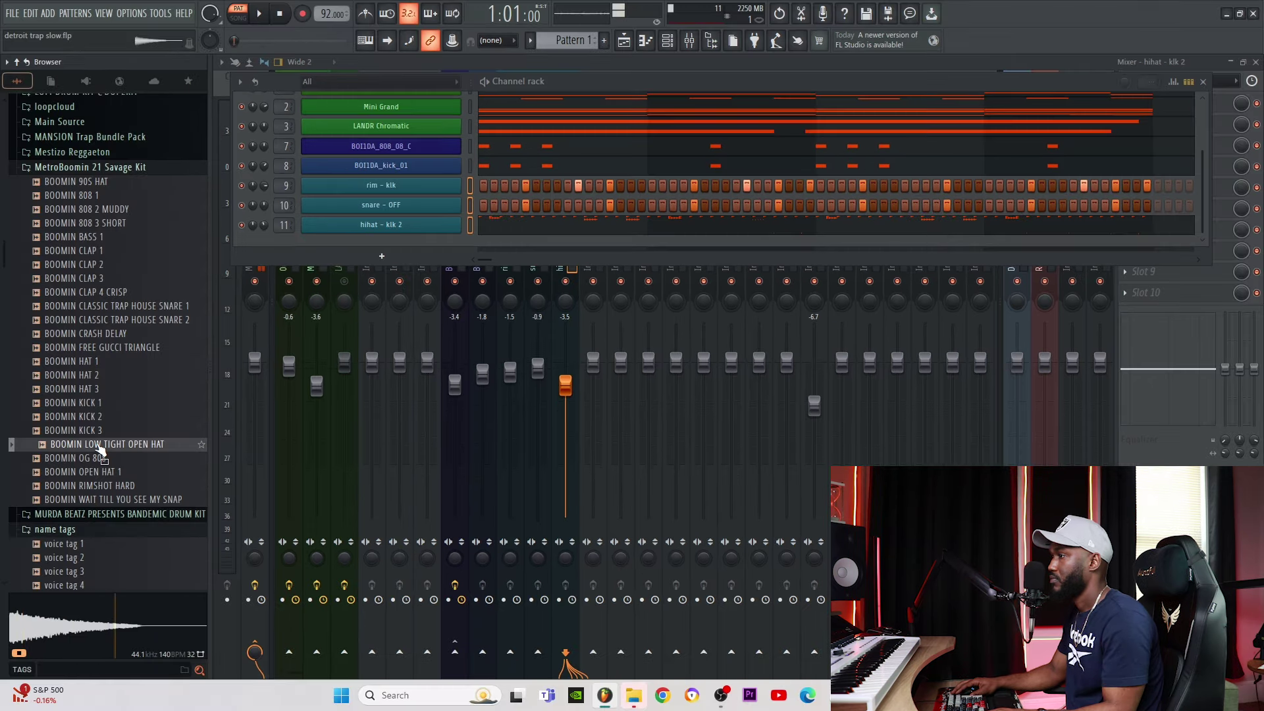
- Add BOOMIN LOW TIGHT OPEN HAT as a new channel and shorten its tail with an 85% quick fade-out
{"action": "left_click_drag", "start_coordinate": [98, 446], "coordinate": [402, 172]}
{"action": "left_click_drag", "start_coordinate": [574, 380], "coordinate": [525, 454]}
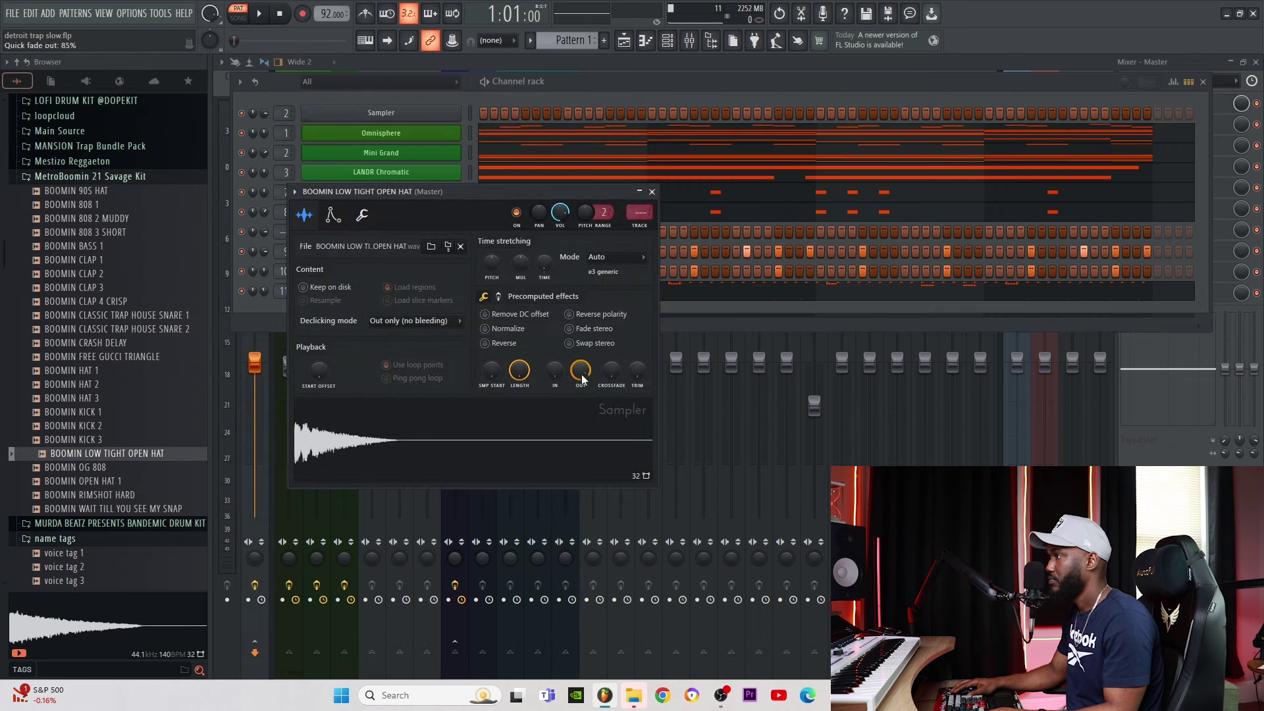
{"action": "left_click", "coordinate": [522, 450]}
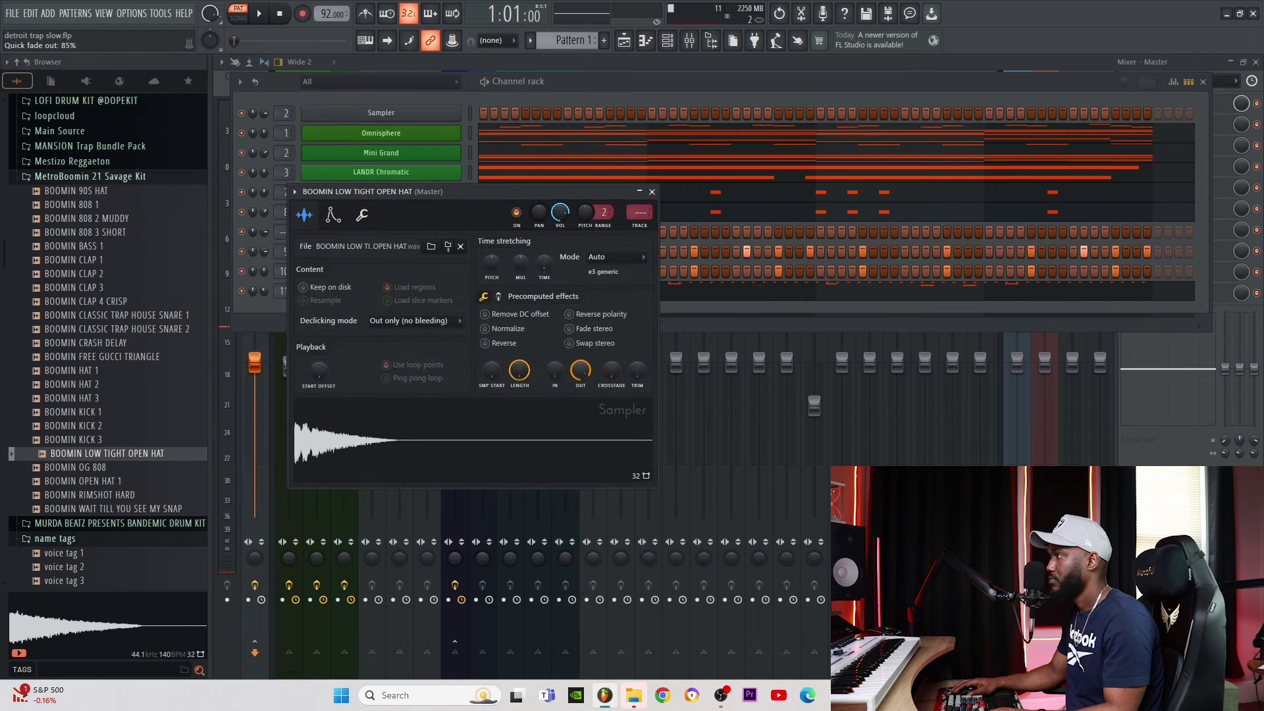
- Boost the open hat sample in its precomputed effects, audition it, and close the channel settings
{"action": "left_click", "coordinate": [498, 296]}
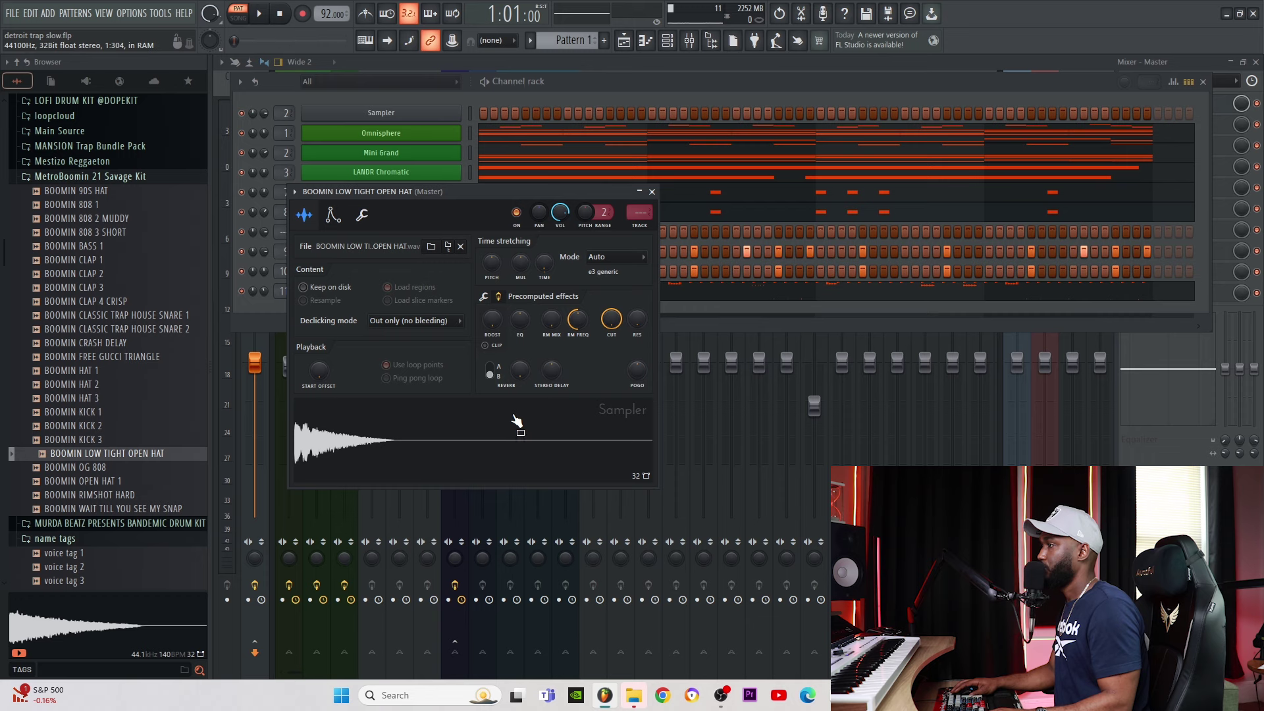
{"action": "left_click", "coordinate": [488, 424]}
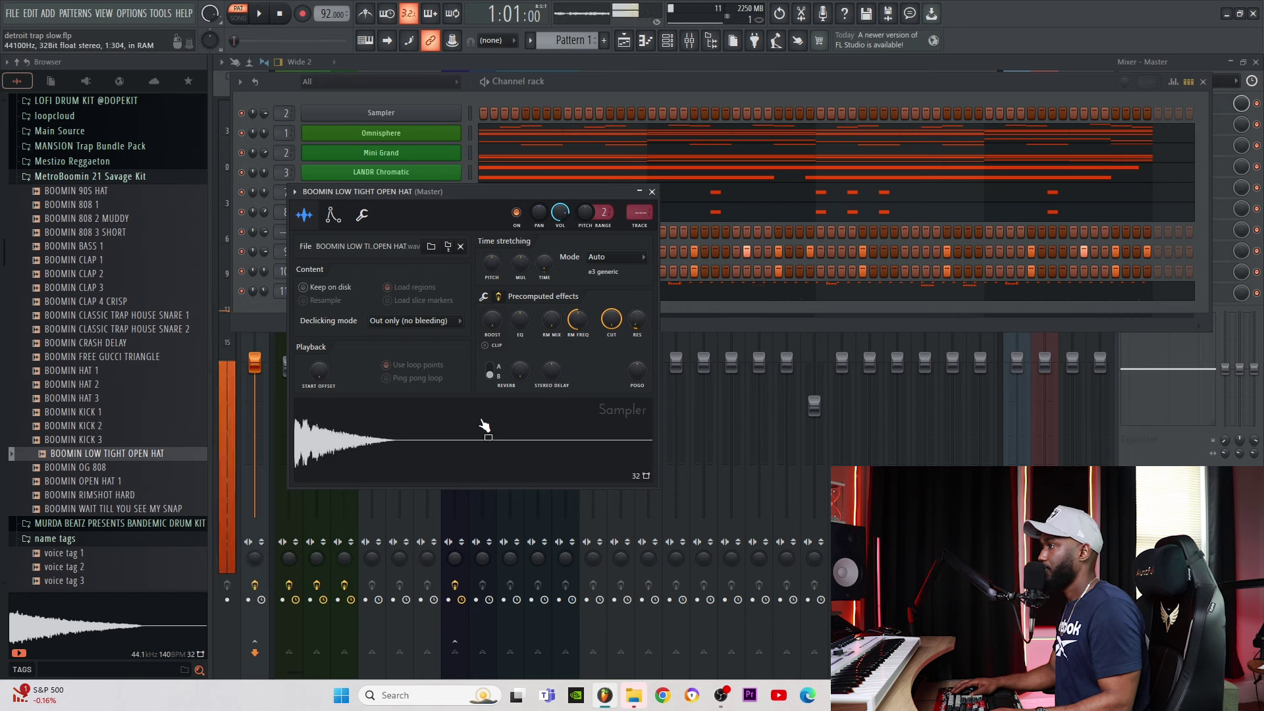
{"action": "left_click", "coordinate": [547, 439]}
{"action": "left_click", "coordinate": [452, 409]}
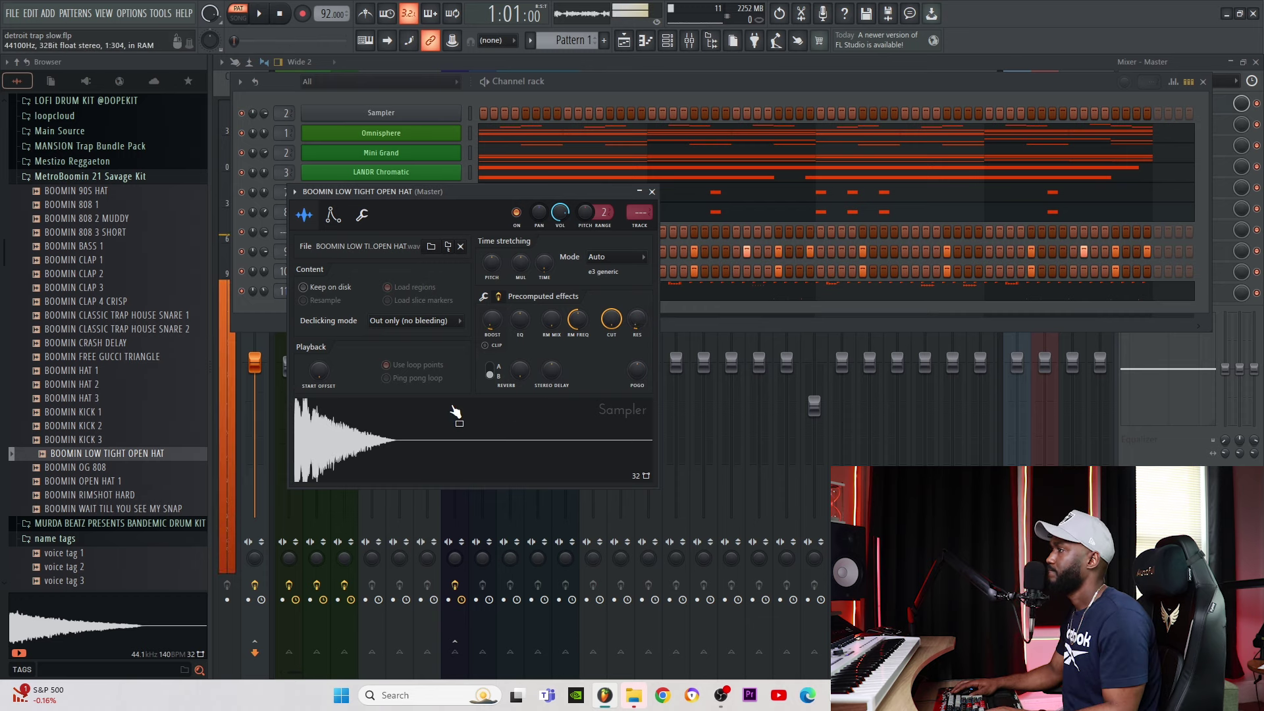
{"action": "left_click", "coordinate": [362, 215]}
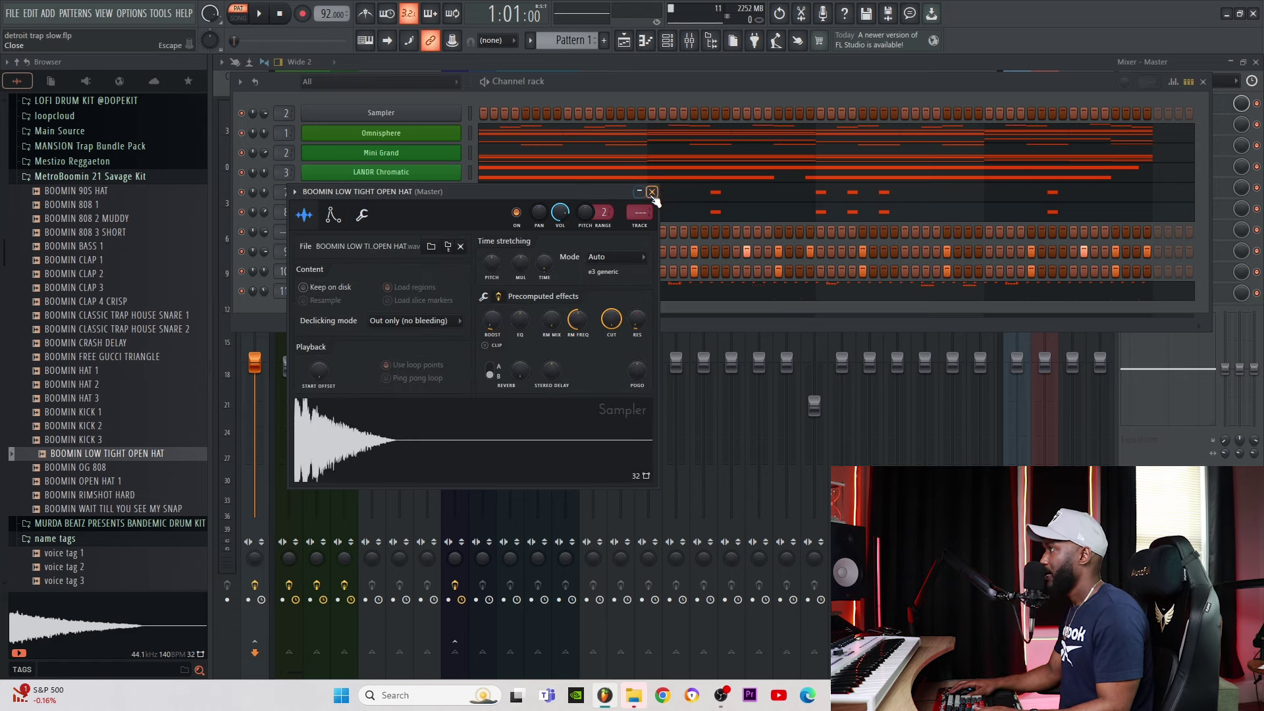
{"action": "left_click", "coordinate": [652, 192]}
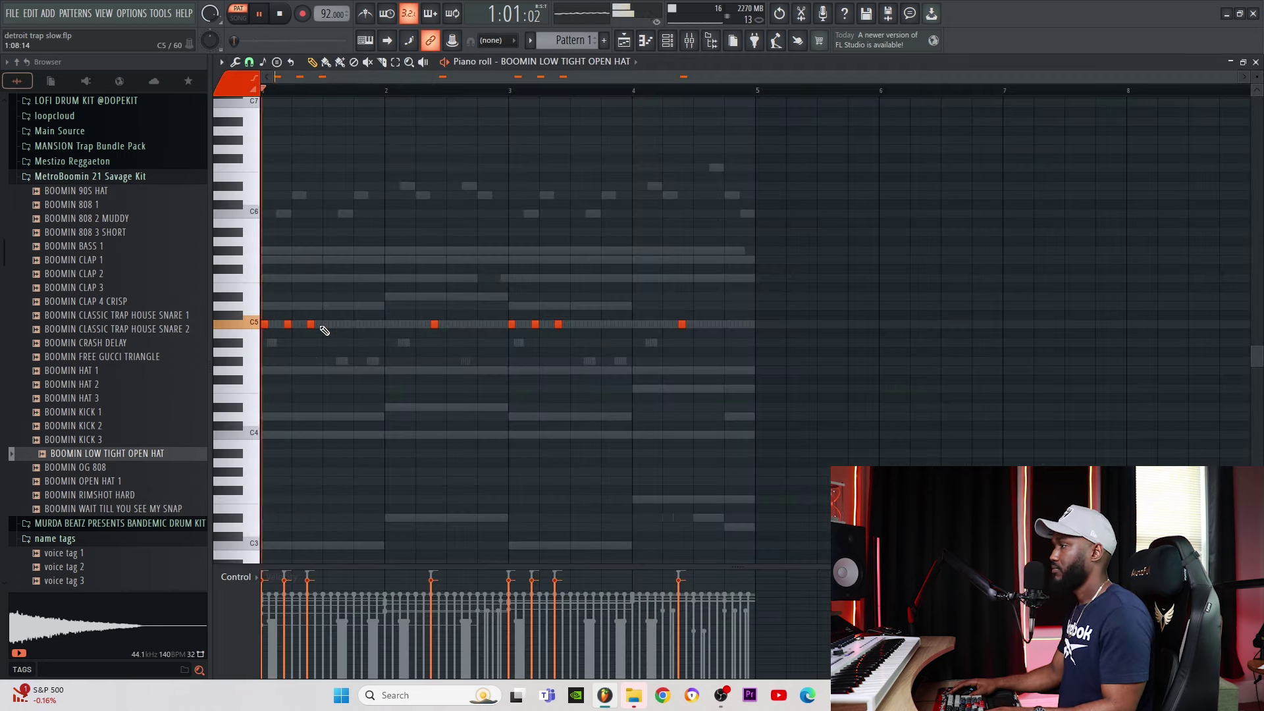
- Delete the open hat's third note in bar 1 during playback, stop, and return to the channel rack
{"action": "right_click", "coordinate": [312, 324]}
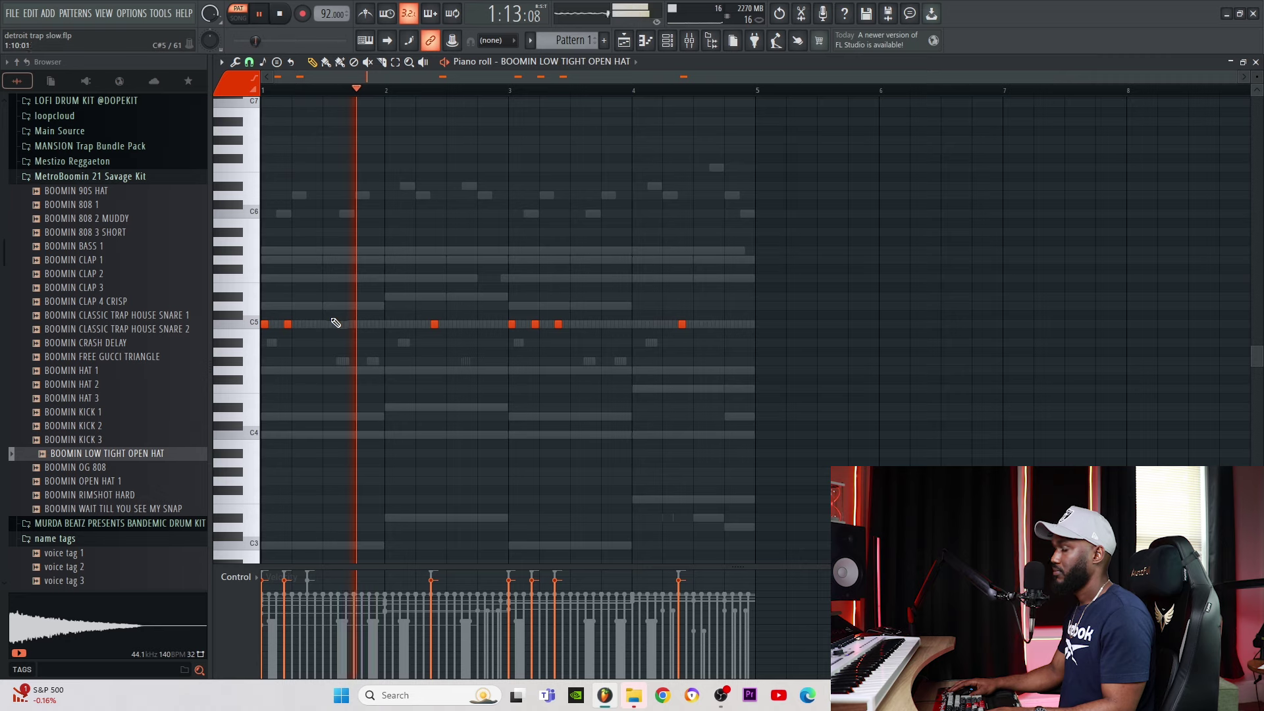
{"action": "key", "text": "space"}
{"action": "key", "text": "F6"}
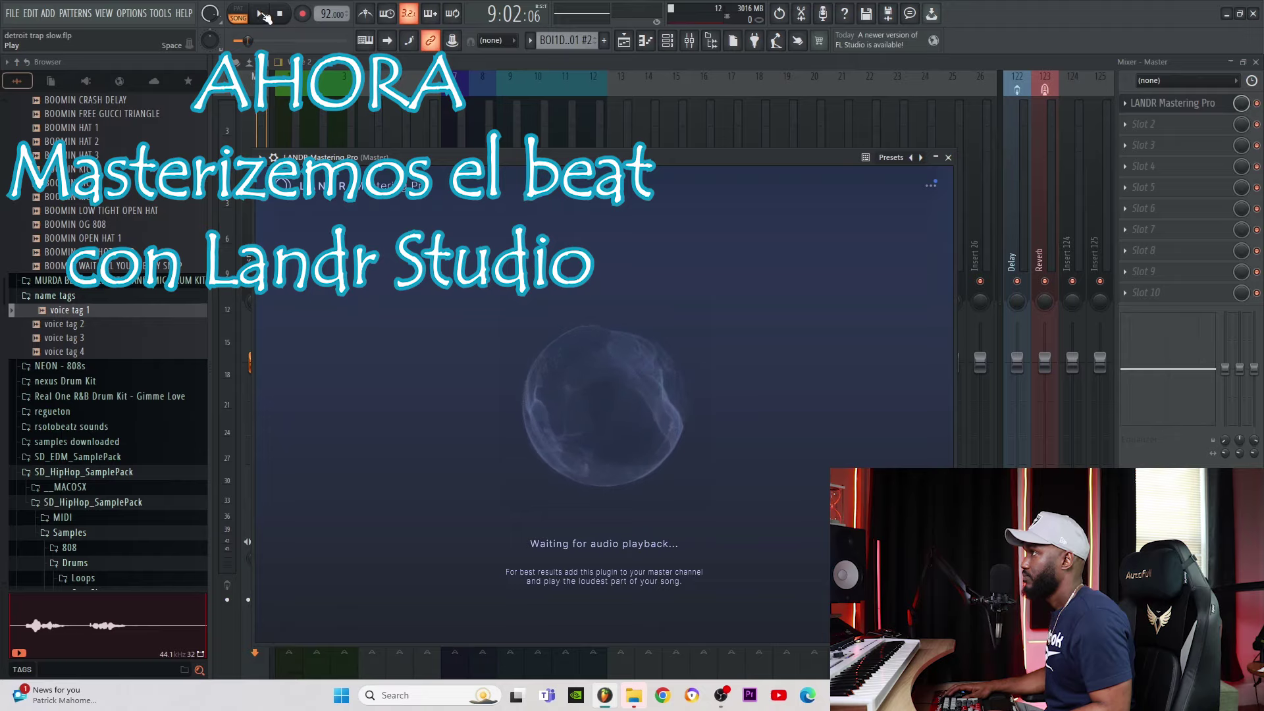
- Play the song so LANDR Mastering Pro on the Master track can analyze it, and compare the master with its bypassed sound
{"action": "left_click", "coordinate": [262, 14]}
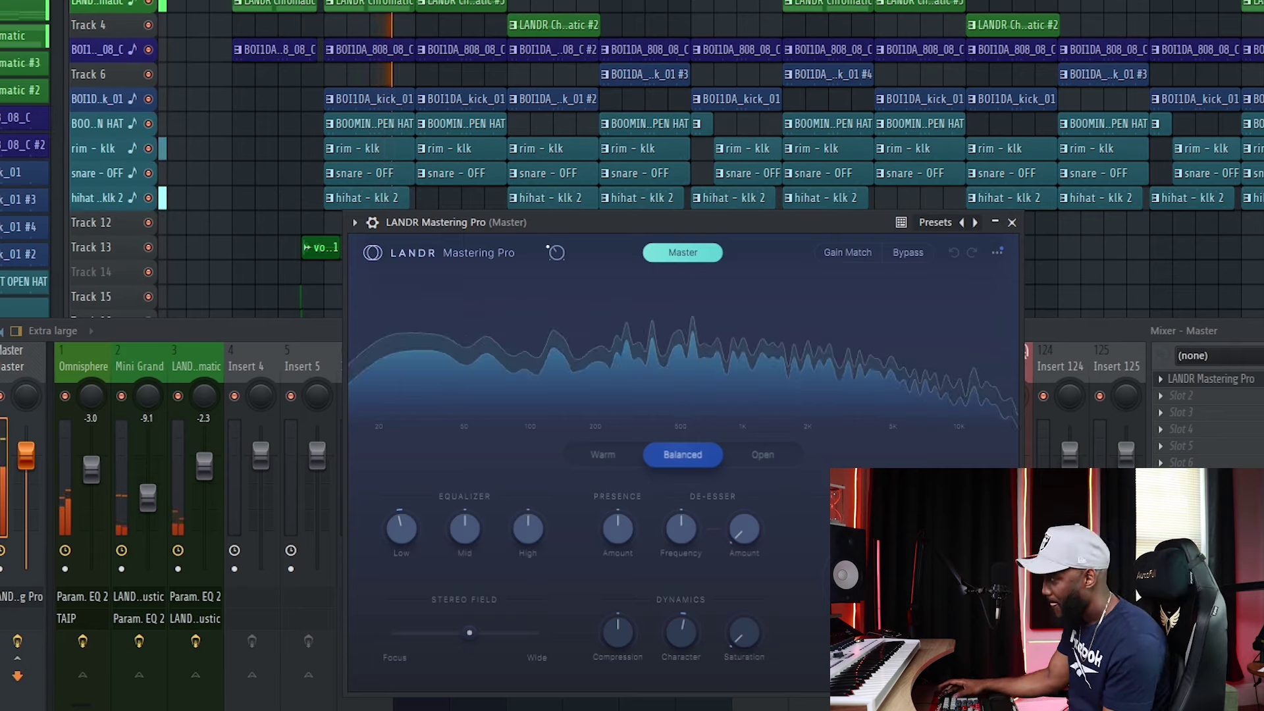
{"action": "left_click", "coordinate": [919, 257]}
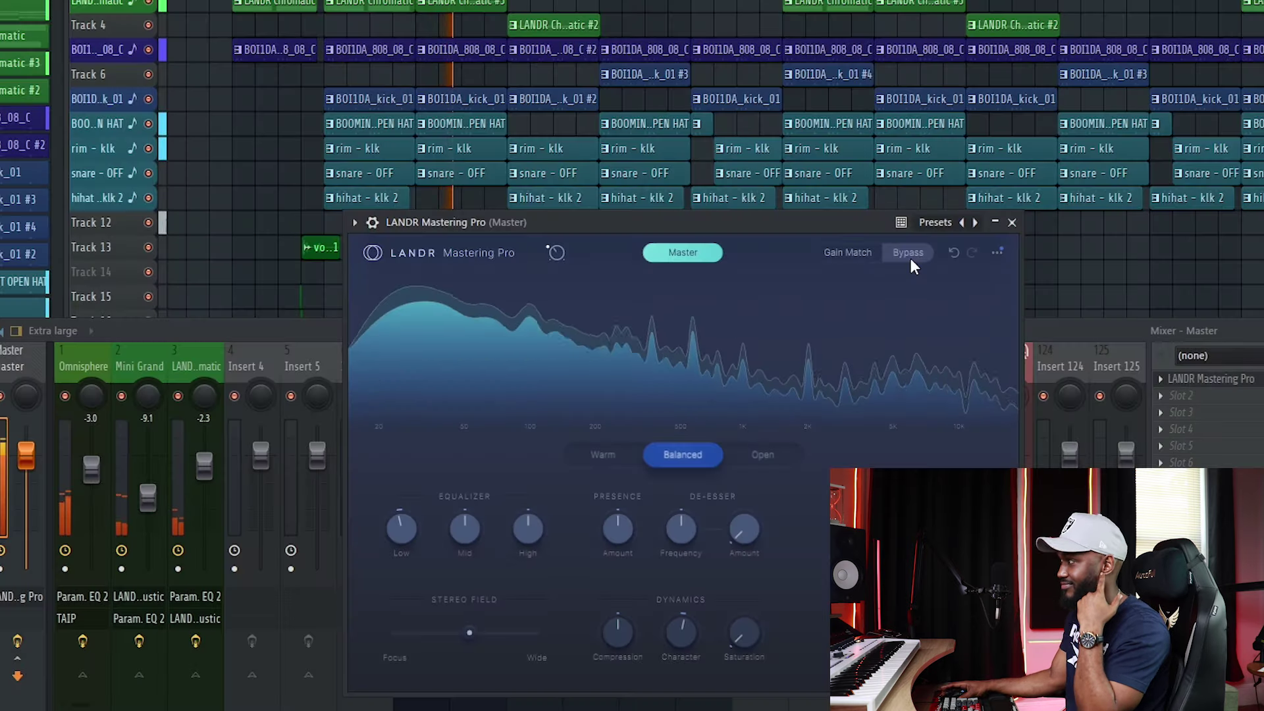
{"action": "left_click", "coordinate": [911, 258]}
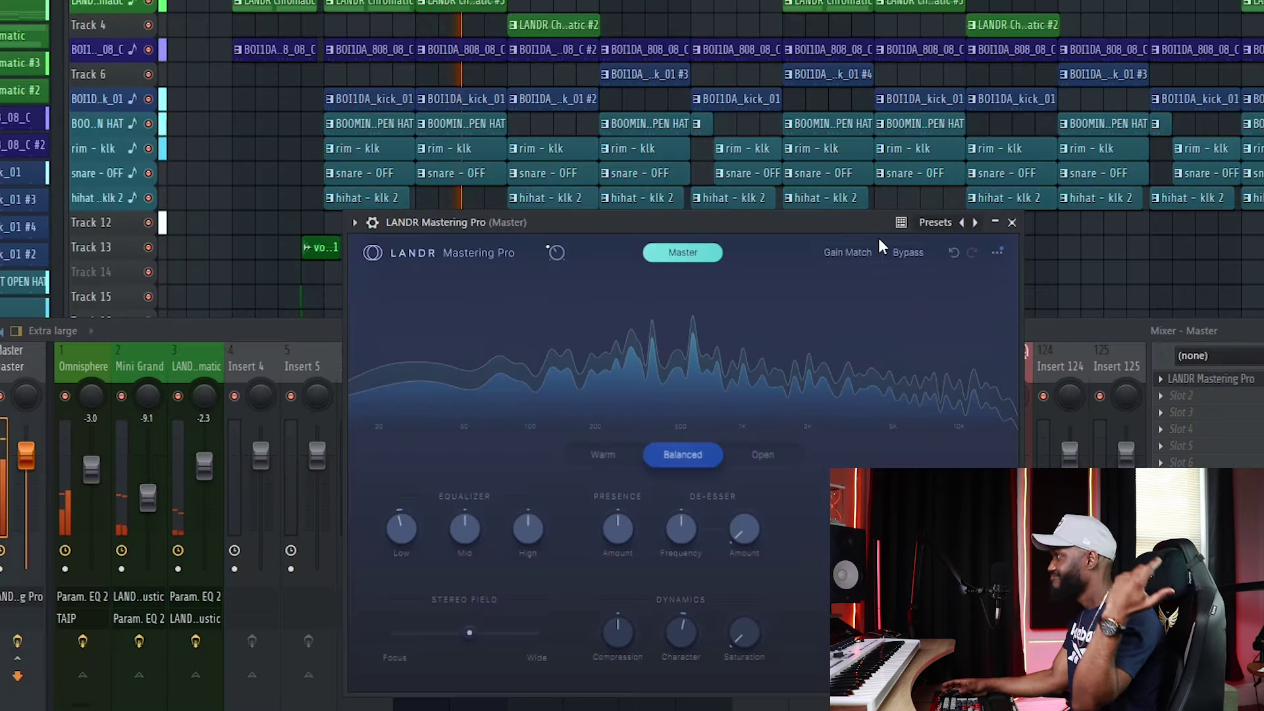